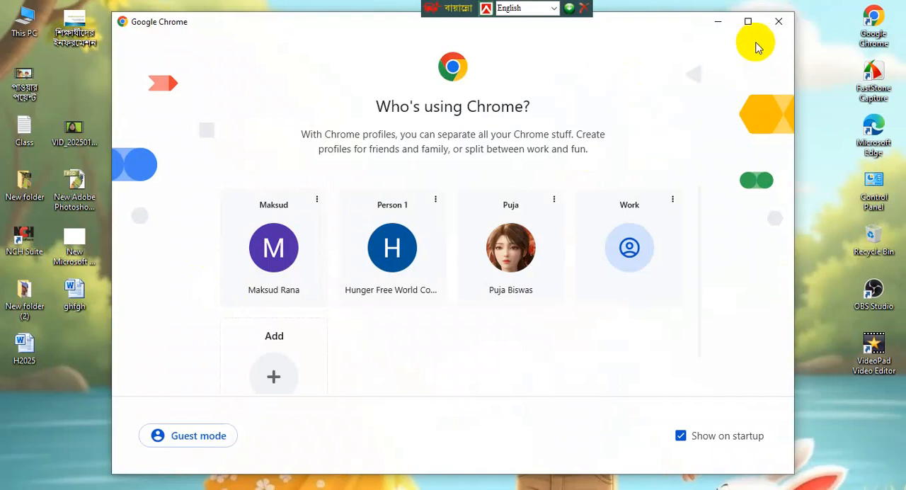
- Open the Hunger Free World browser profile, dismiss the page-restore prompt and load the suggested Upwork freelancer profile page
left_click(315, 280)
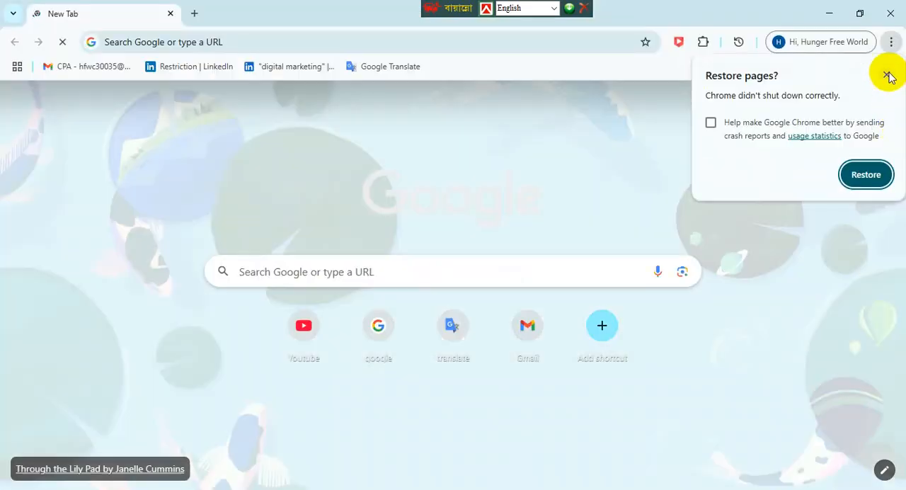
left_click(885, 74)
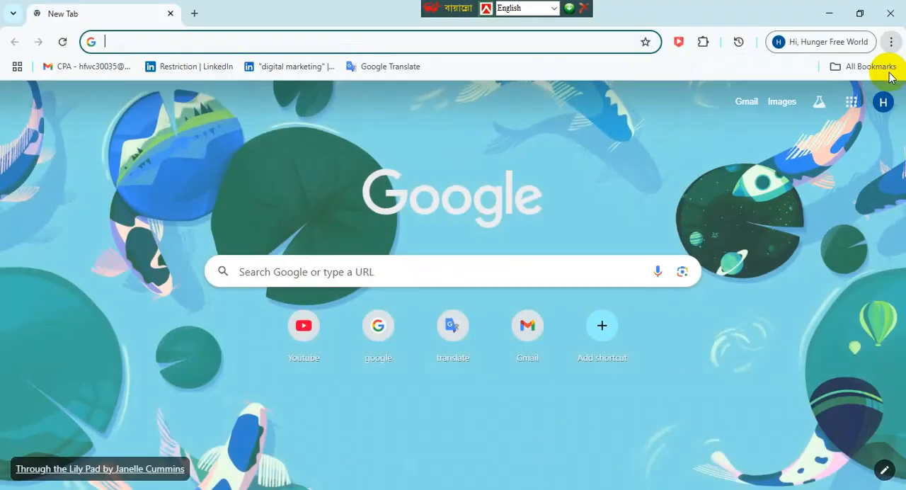
left_click(616, 40)
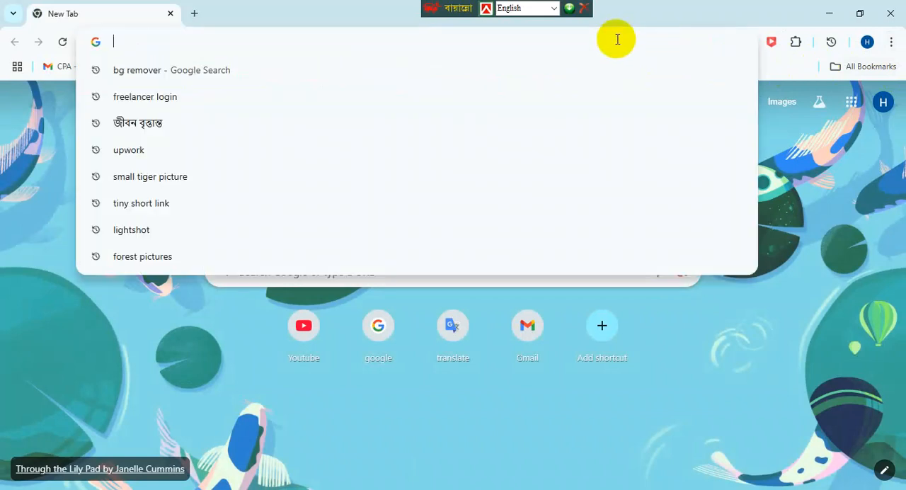
type("up")
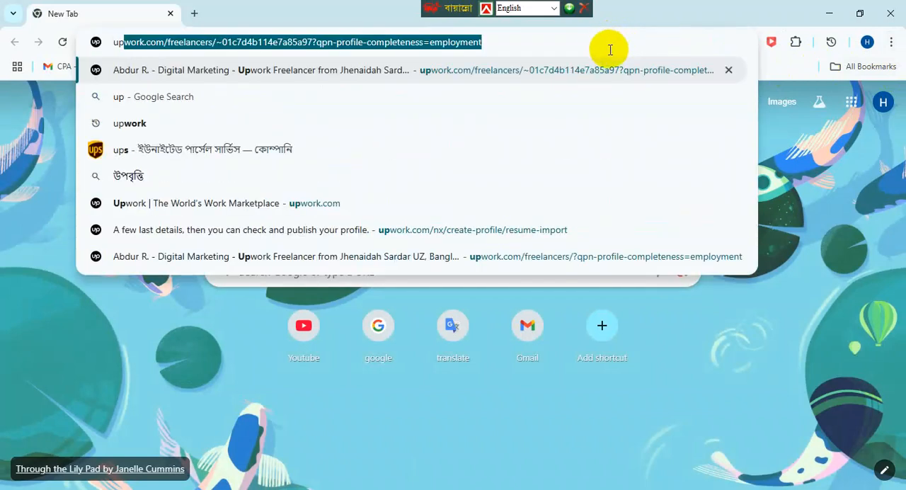
key("Return")
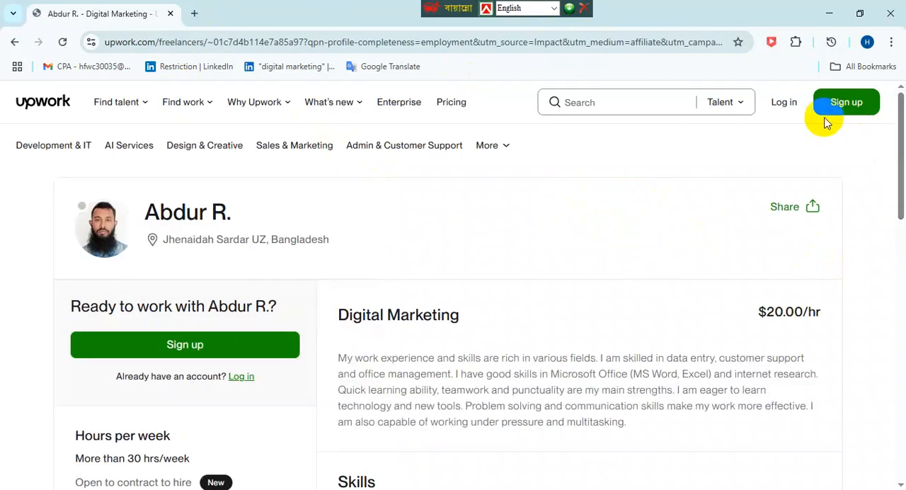
- Log in to Upwork from the public freelancer profile page, using the prefilled account e-mail
scroll(448, 273, "down", 4)
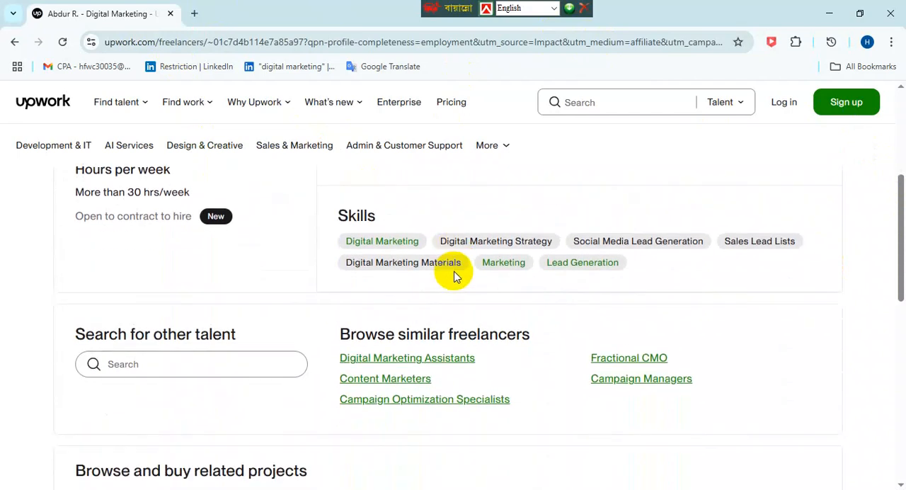
scroll(452, 269, "up", 4)
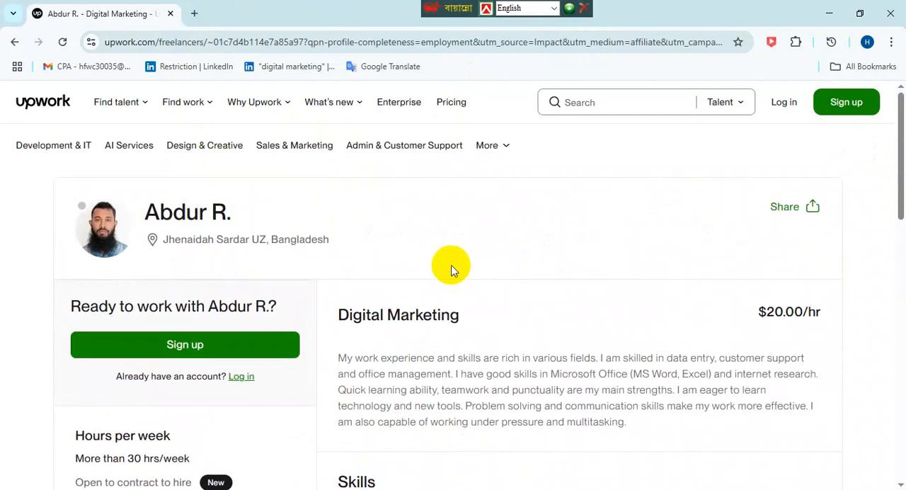
left_click(794, 110)
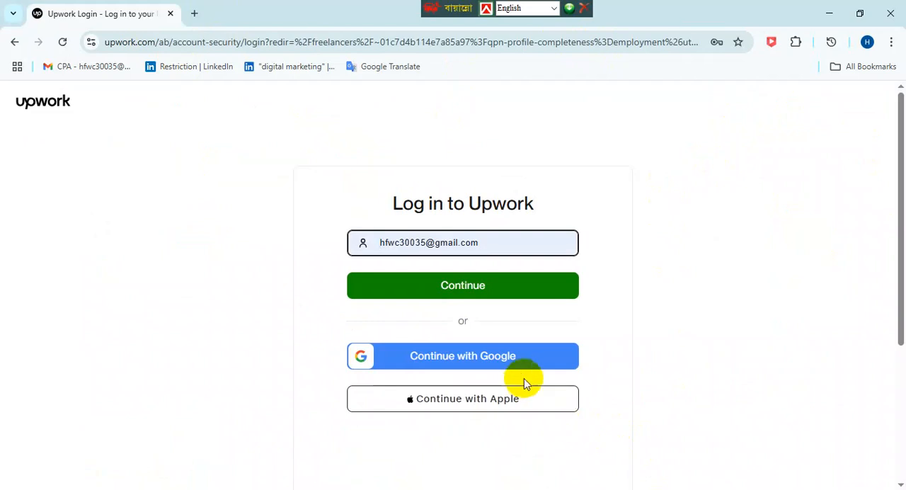
left_click(462, 277)
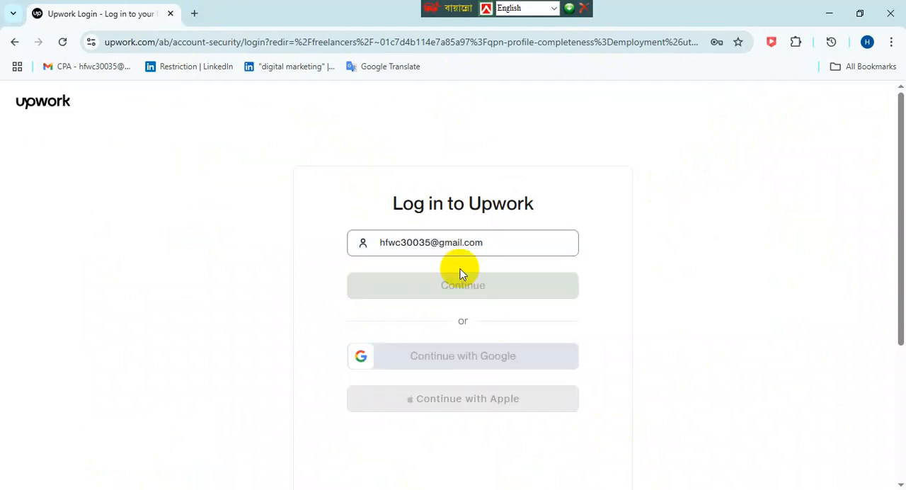
left_click(356, 309)
left_click(451, 348)
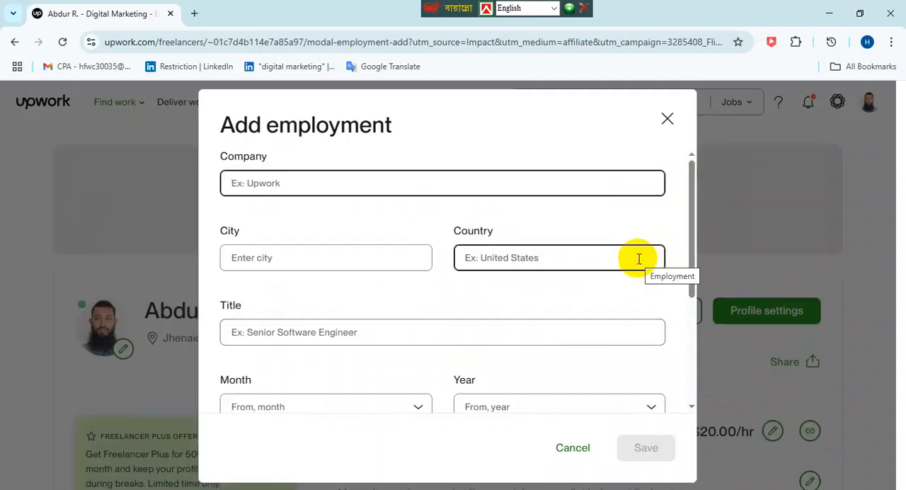
- Dismiss the Add employment form and open the account's own freelancer profile
left_click(667, 121)
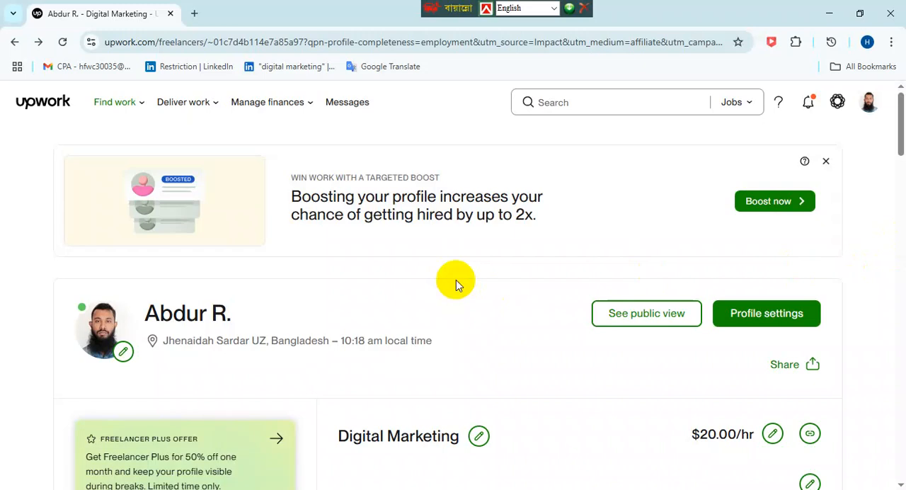
left_click(871, 107)
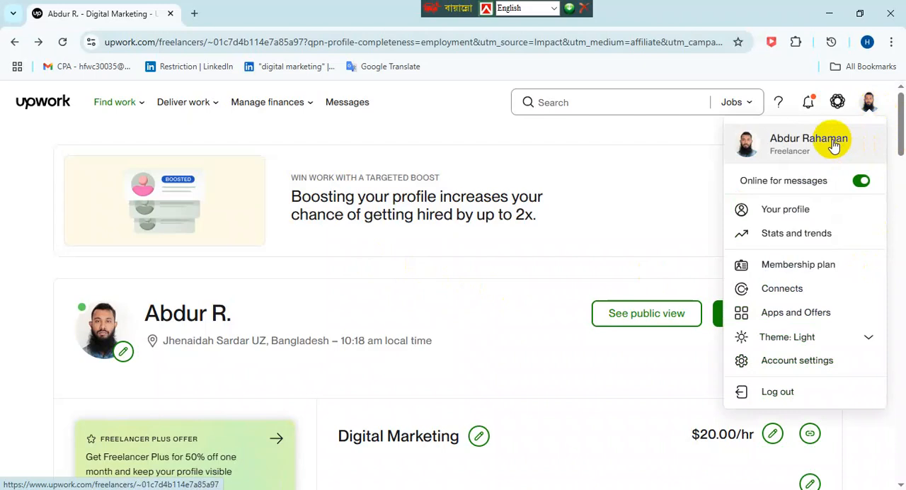
left_click(799, 207)
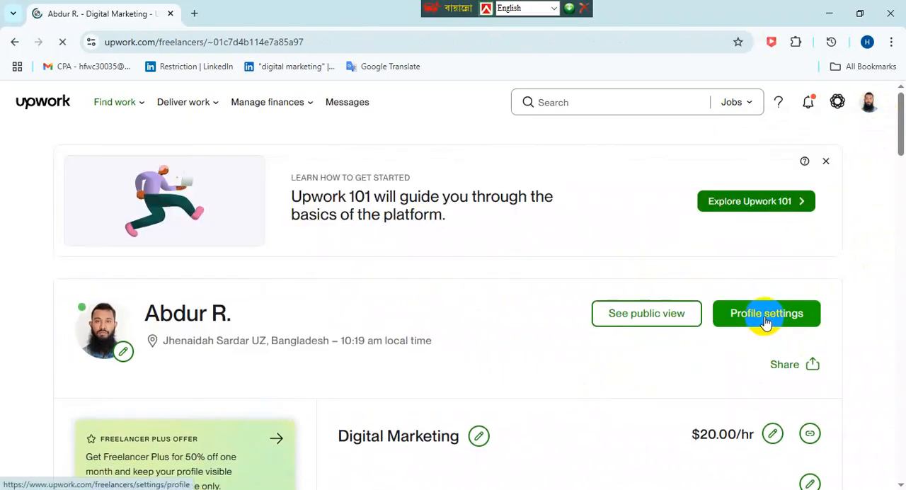
- Open the profile settings and review the visibility, experience level, categories and specialized profiles sections
left_click(765, 320)
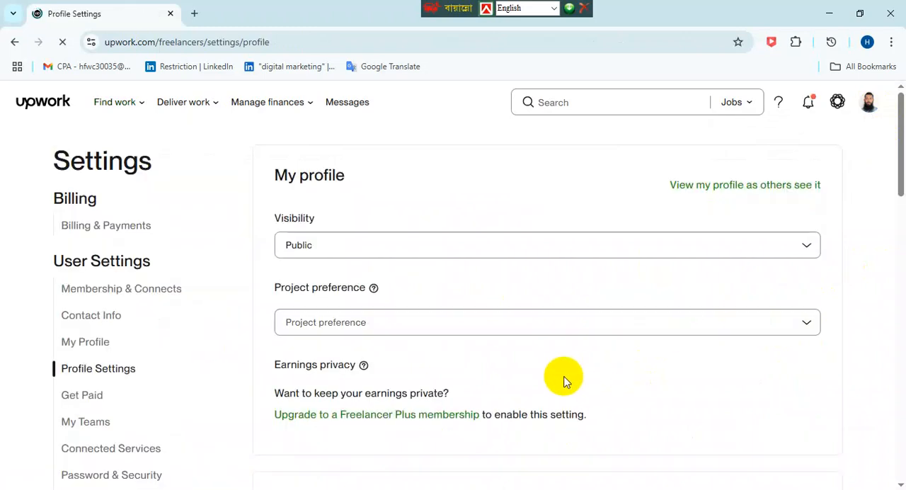
scroll(135, 297, "down", 3)
scroll(138, 287, "down", 4)
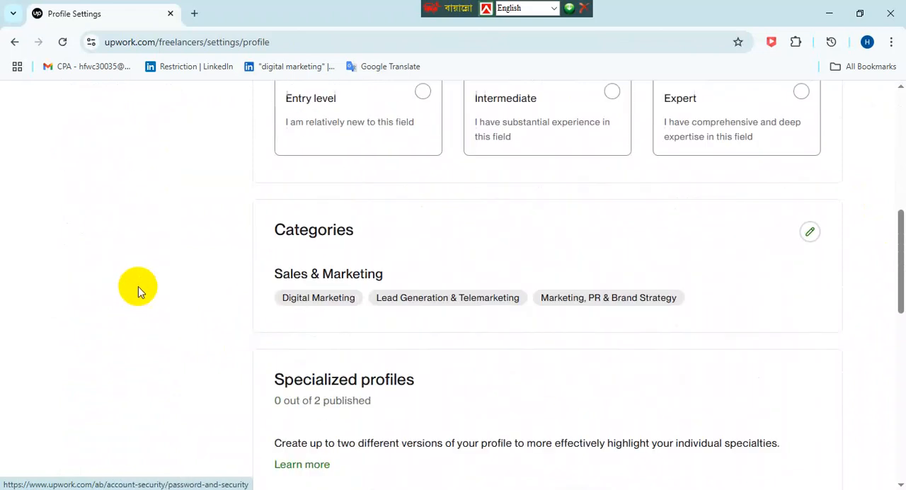
scroll(138, 289, "up", 7)
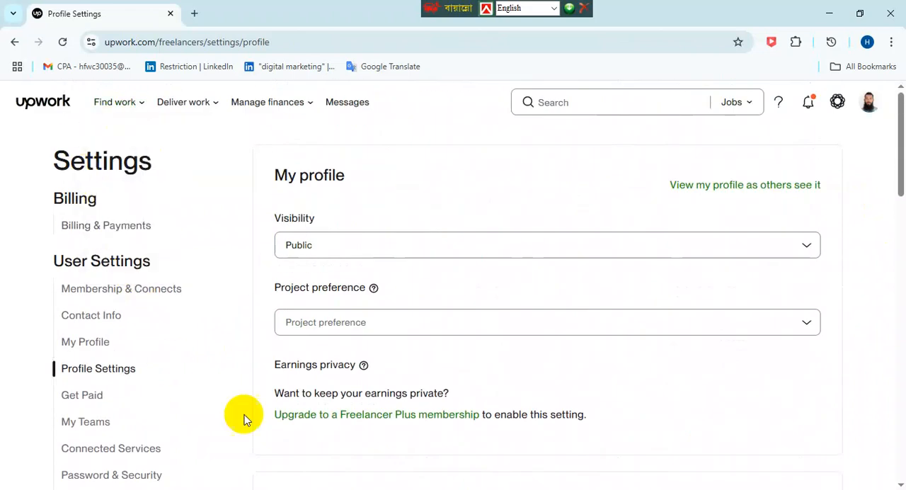
- Open the Billing & Payments settings and display the options for adding a billing method
mouse_move(117, 102)
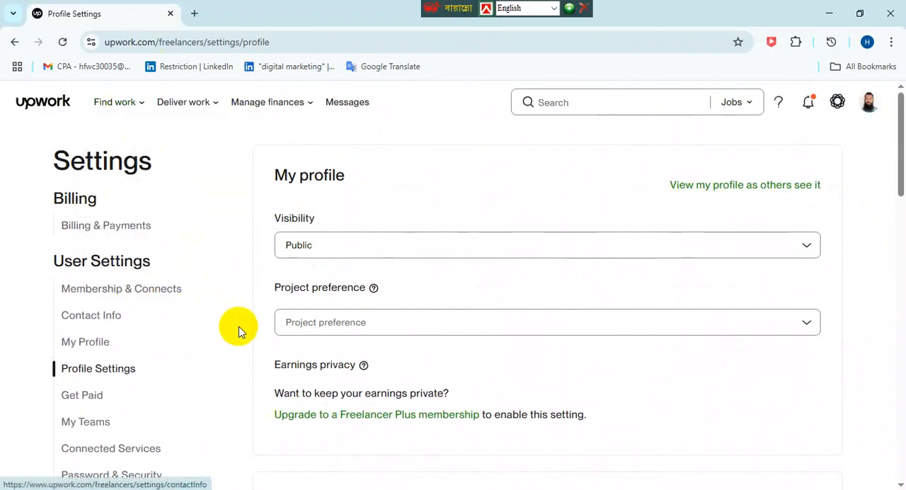
left_click(113, 225)
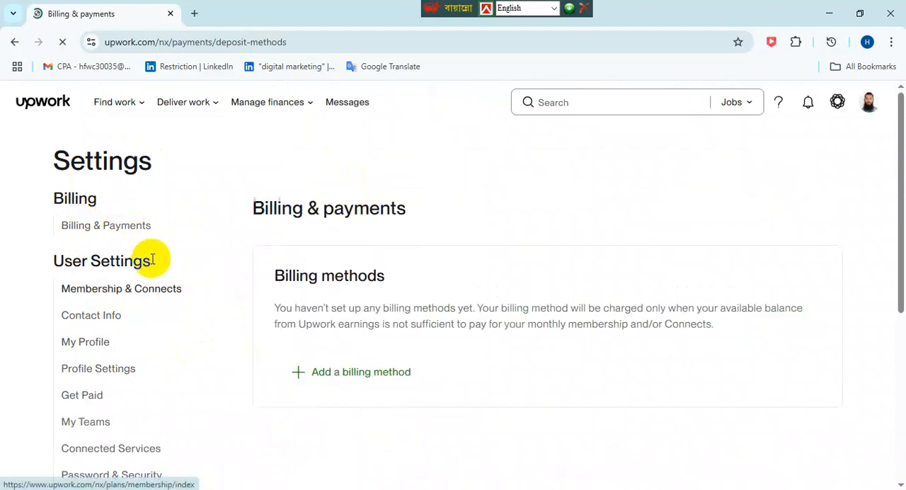
scroll(488, 358, "down", 1)
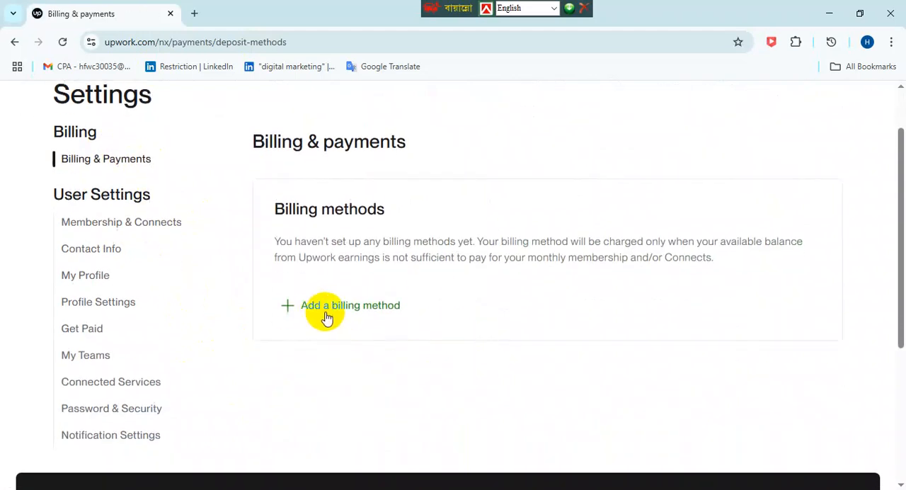
left_click(383, 306)
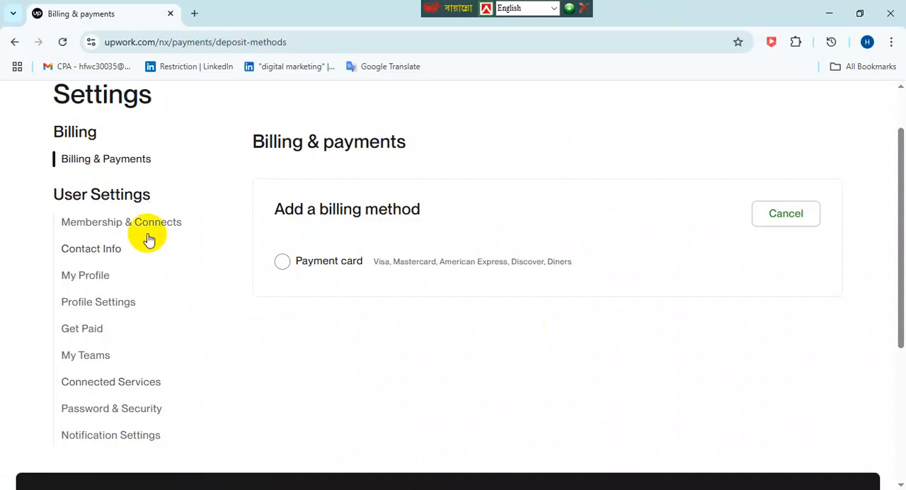
- Open the Contact Info settings and review the account, additional accounts and location details
left_click(117, 254)
left_click(357, 141)
scroll(451, 259, "down", 2)
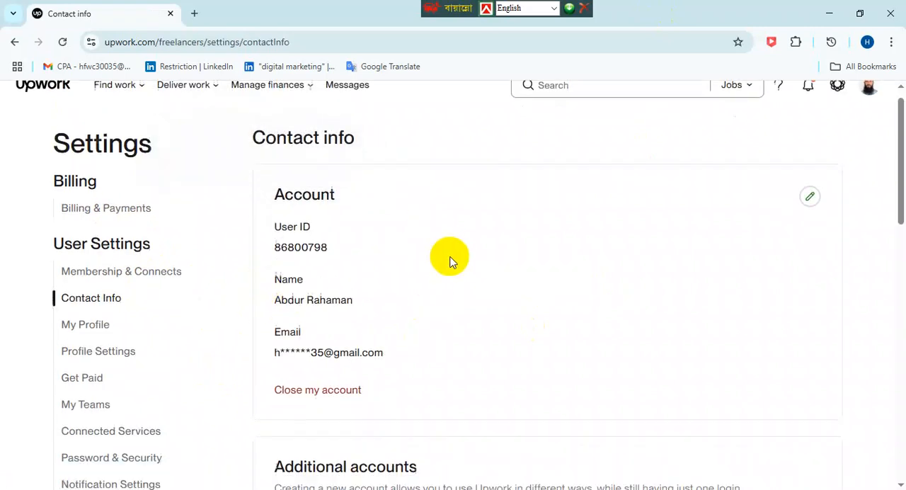
scroll(451, 261, "down", 3)
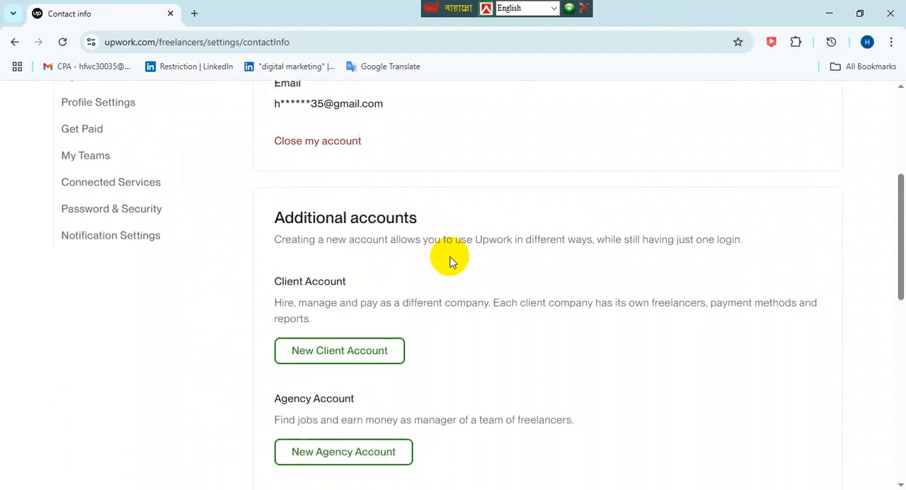
scroll(451, 262, "down", 6)
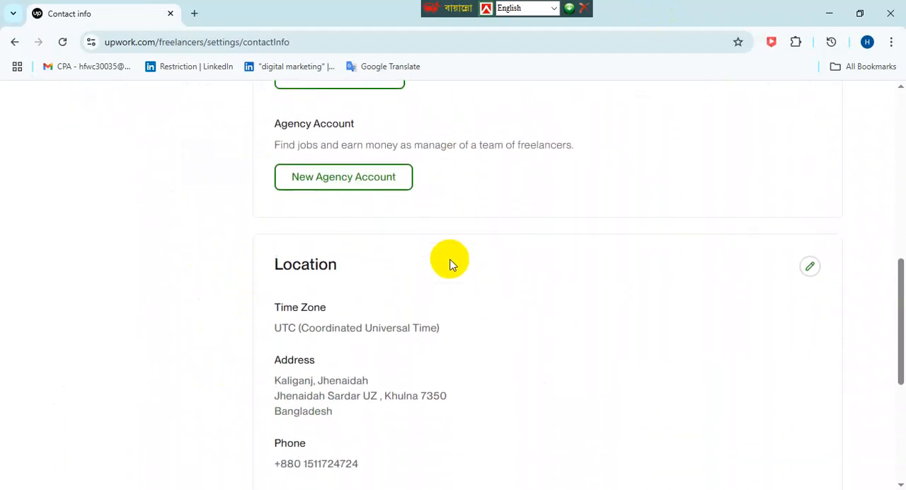
scroll(453, 264, "up", 3)
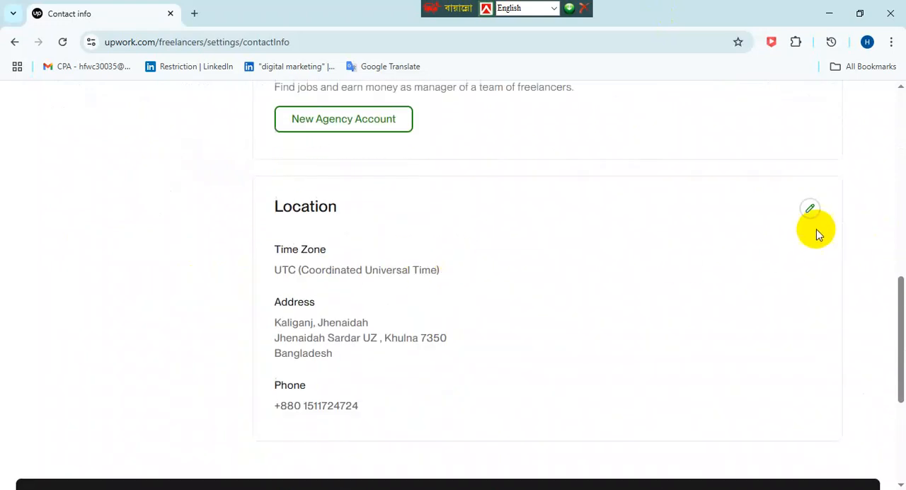
scroll(308, 344, "up", 8)
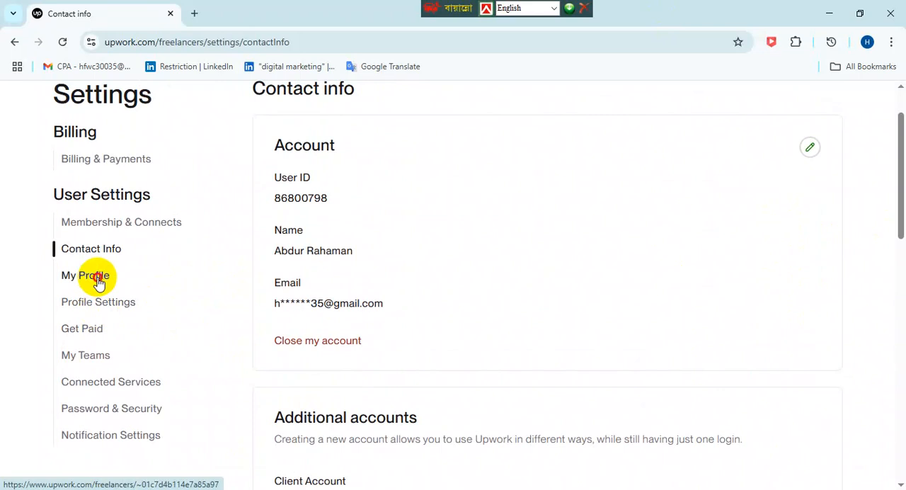
- Open the freelancer profile from the settings and review its overview, portfolio, project catalog and testimonials sections
left_click(98, 282)
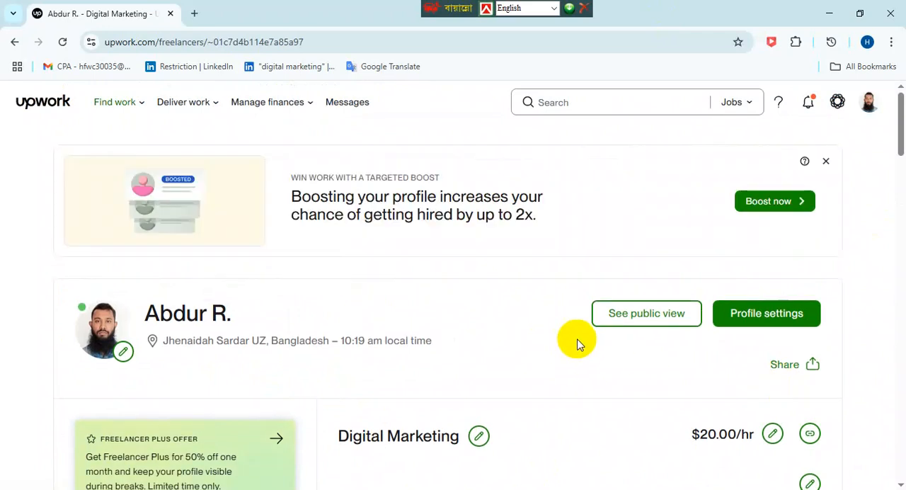
scroll(516, 357, "down", 5)
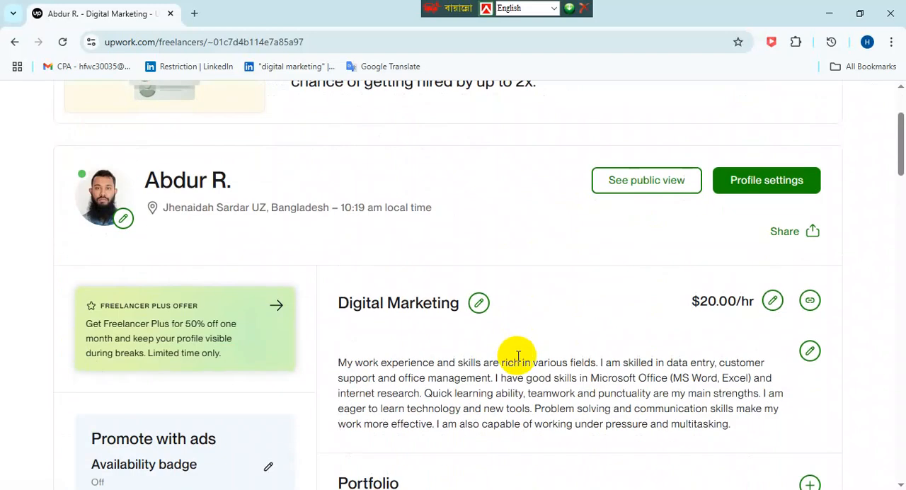
scroll(525, 368, "down", 1)
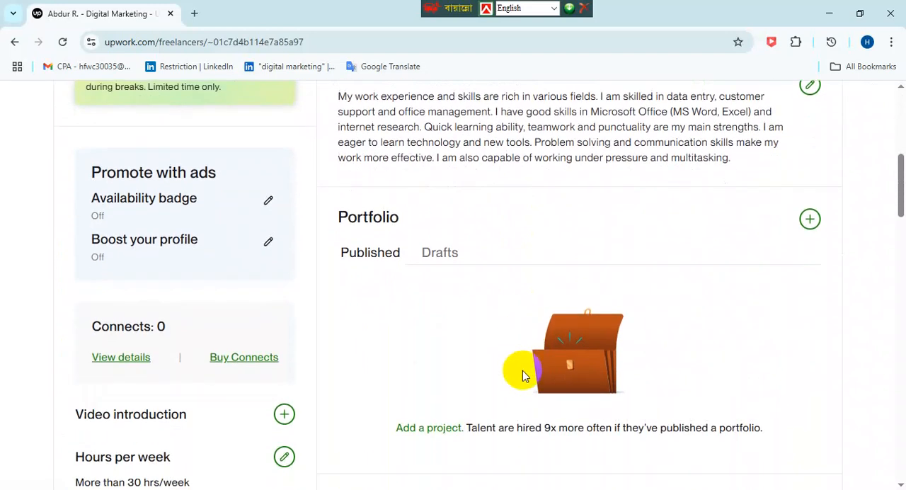
scroll(523, 370, "down", 2)
scroll(523, 376, "down", 11)
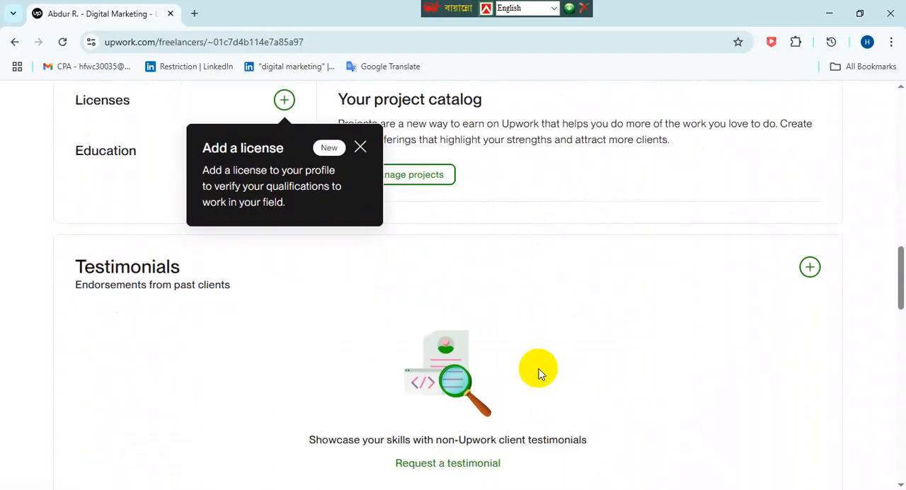
scroll(540, 368, "up", 20)
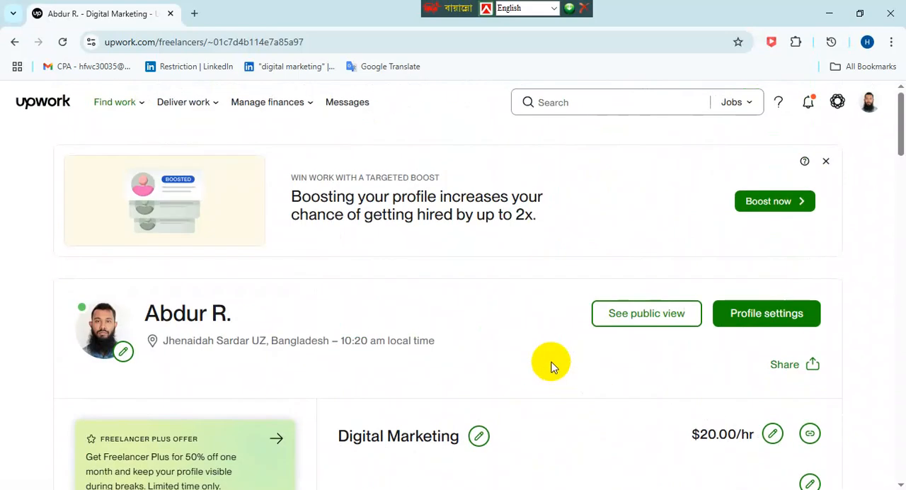
left_click(871, 109)
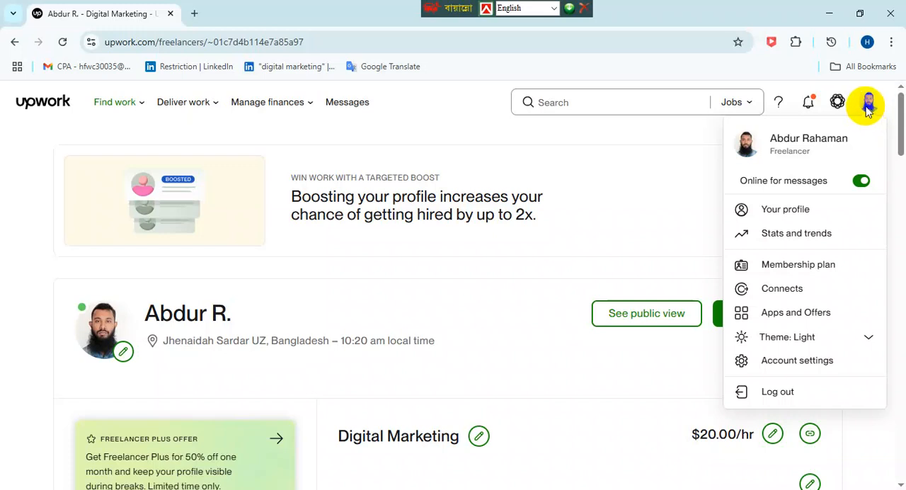
left_click(837, 104)
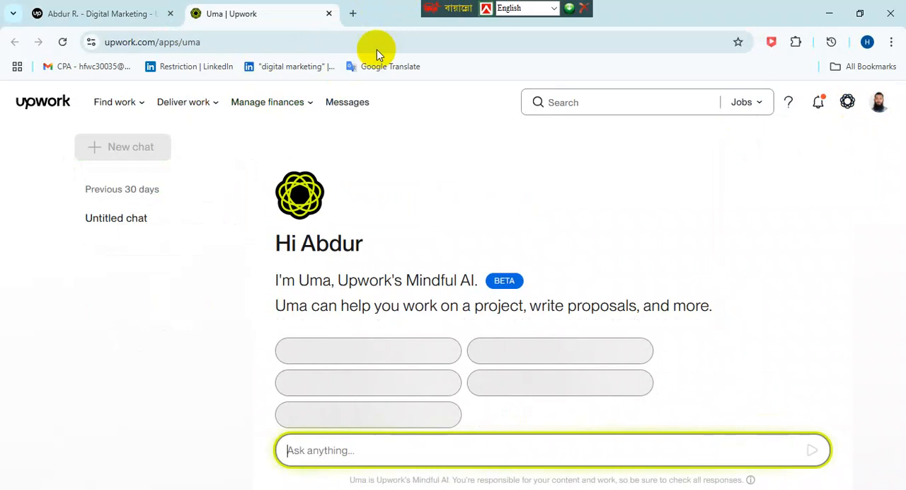
left_click(329, 13)
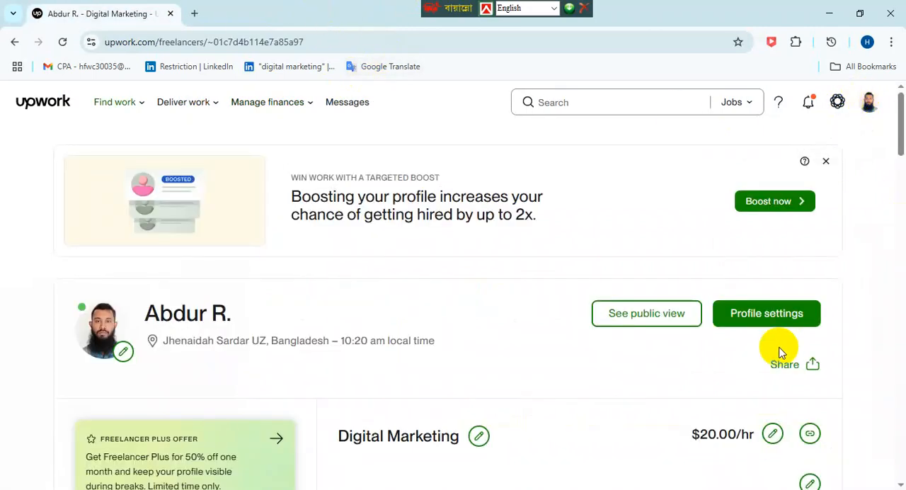
- Open the profile settings from the freelancer profile and examine the visibility, project preference, experience level, categories and specialized profiles options
left_click(778, 314)
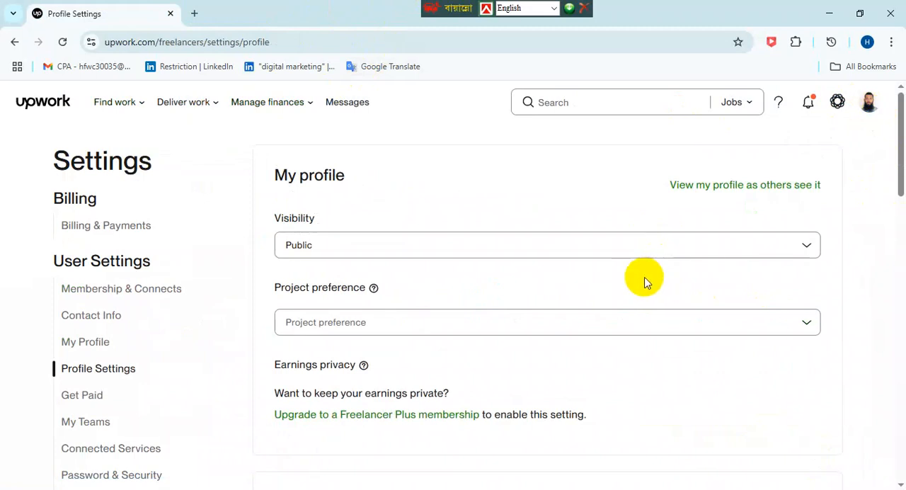
scroll(269, 340, "down", 3)
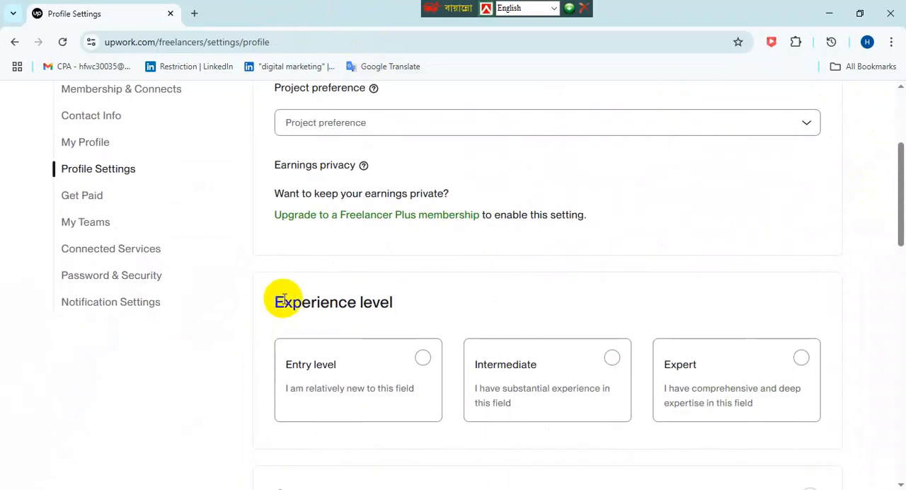
scroll(283, 301, "down", 2)
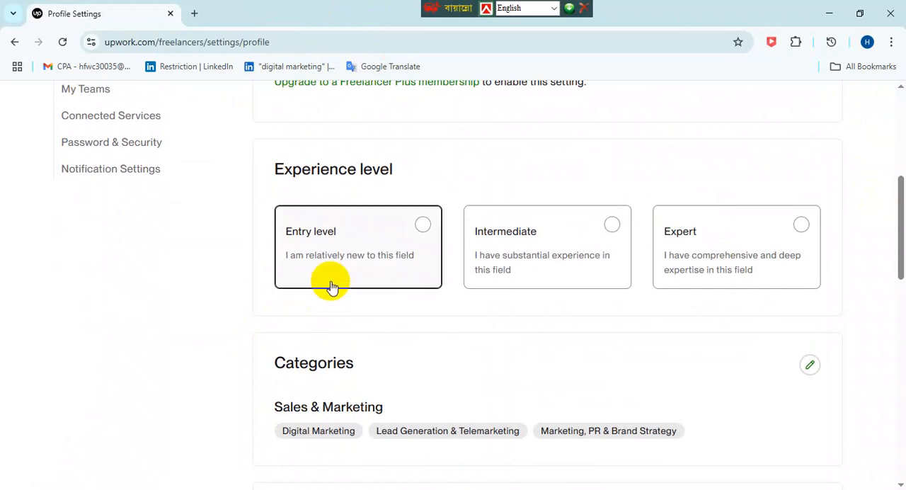
scroll(314, 320, "down", 7)
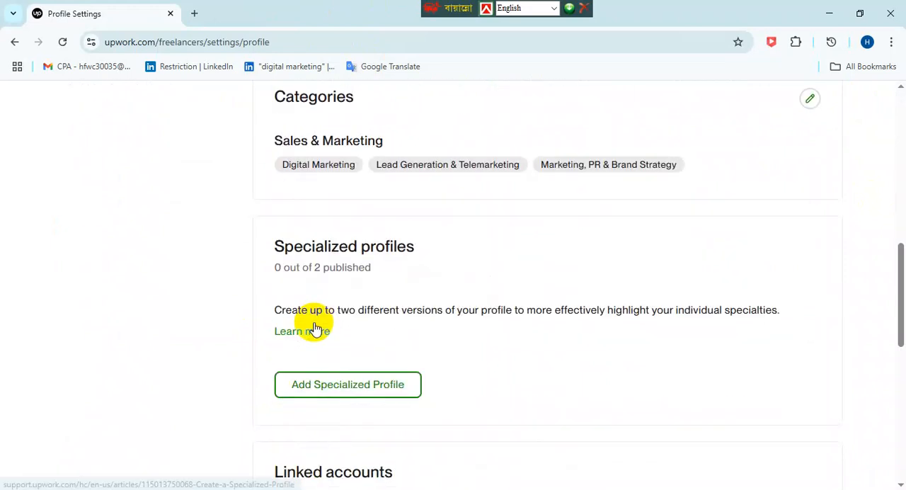
scroll(314, 324, "down", 4)
scroll(311, 305, "up", 15)
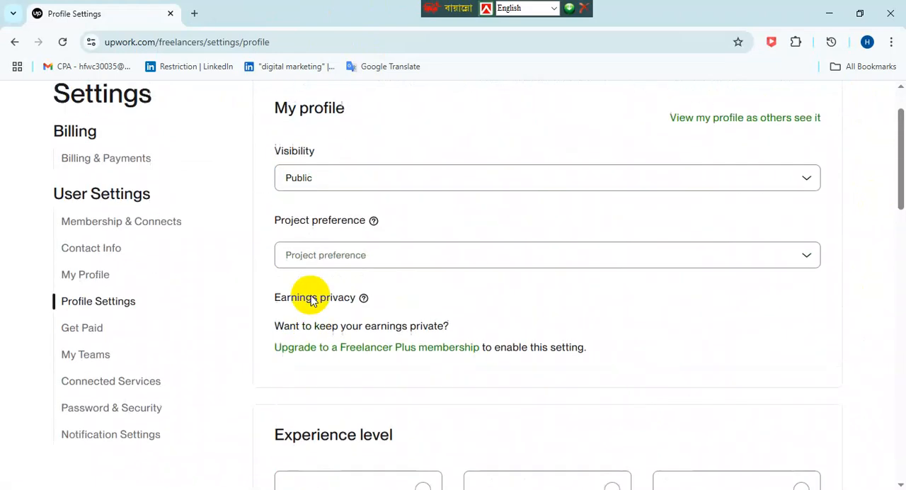
scroll(187, 305, "down", 3)
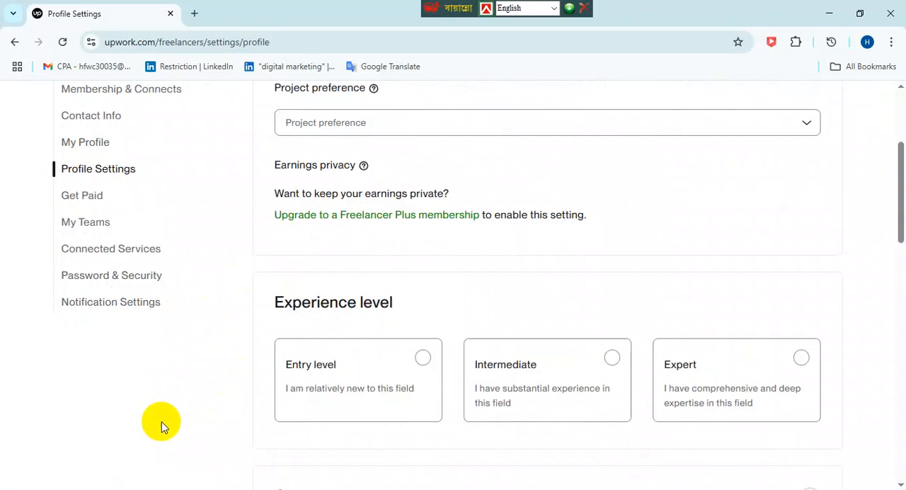
scroll(142, 354, "up", 3)
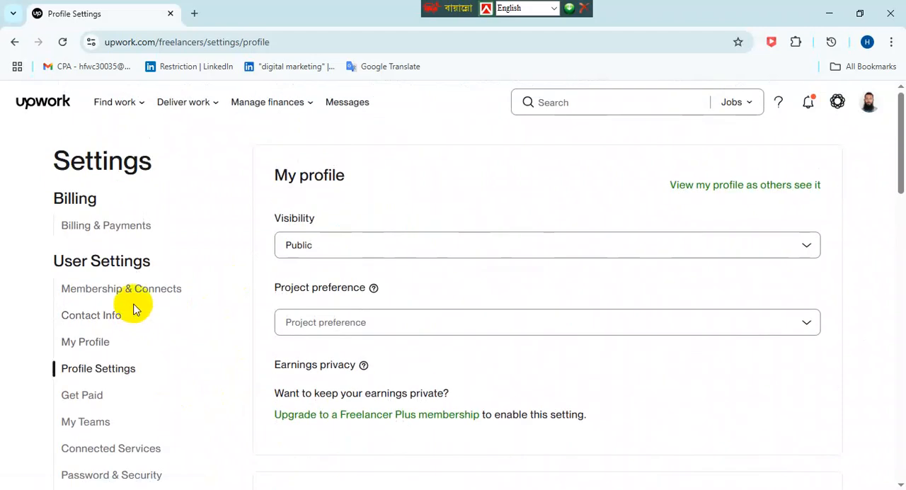
- View the profile as others see it and review its overview, hourly rate, languages and skills
left_click(771, 186)
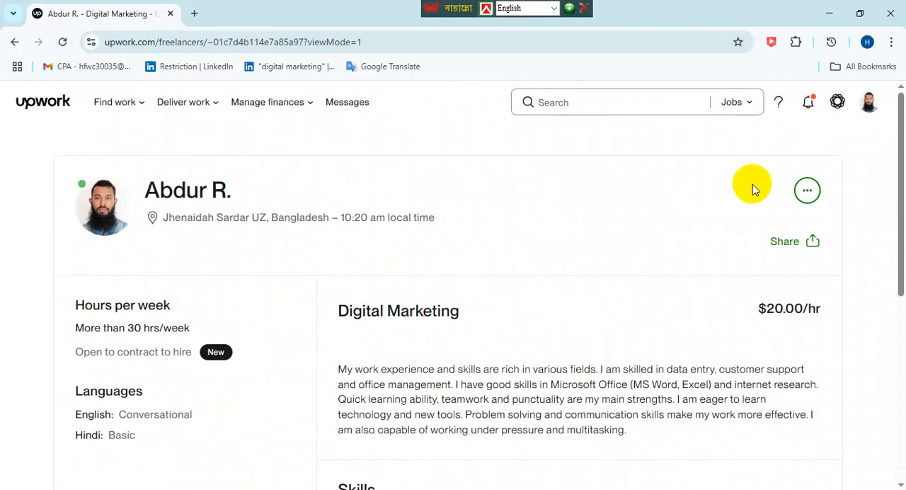
left_click(812, 192)
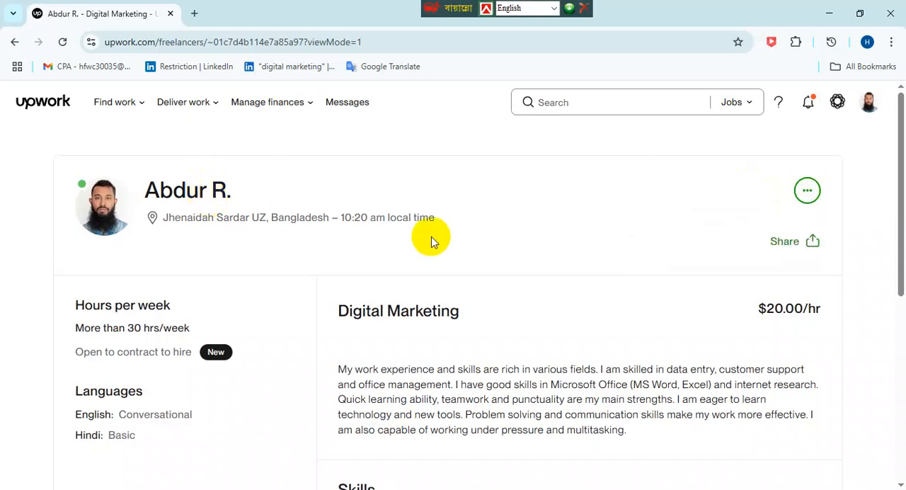
scroll(431, 241, "down", 5)
scroll(468, 239, "up", 3)
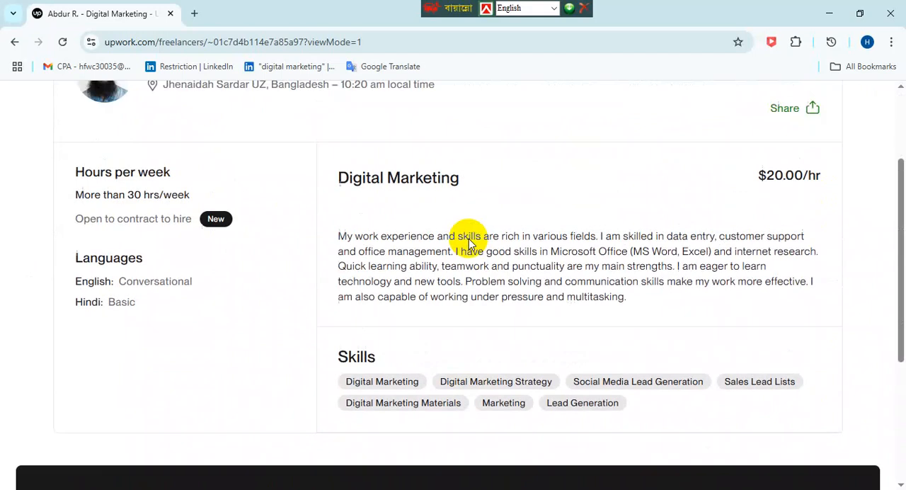
scroll(471, 239, "up", 2)
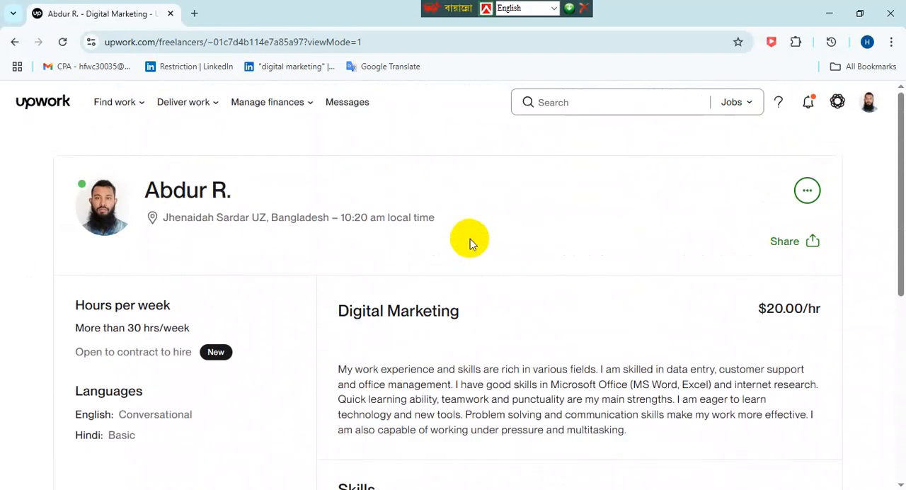
- Open the account's own editable profile and review its promotion, Connects, portfolio, languages, licenses, education and testimonials sections
left_click(869, 105)
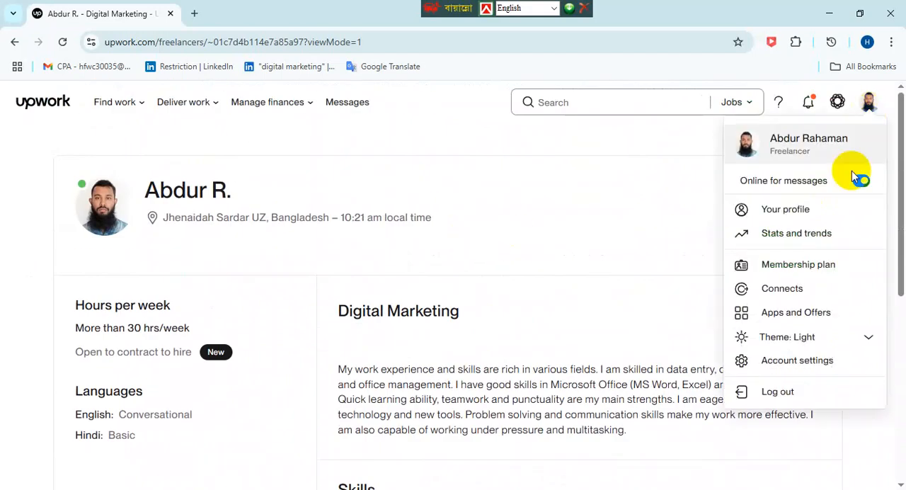
left_click(765, 212)
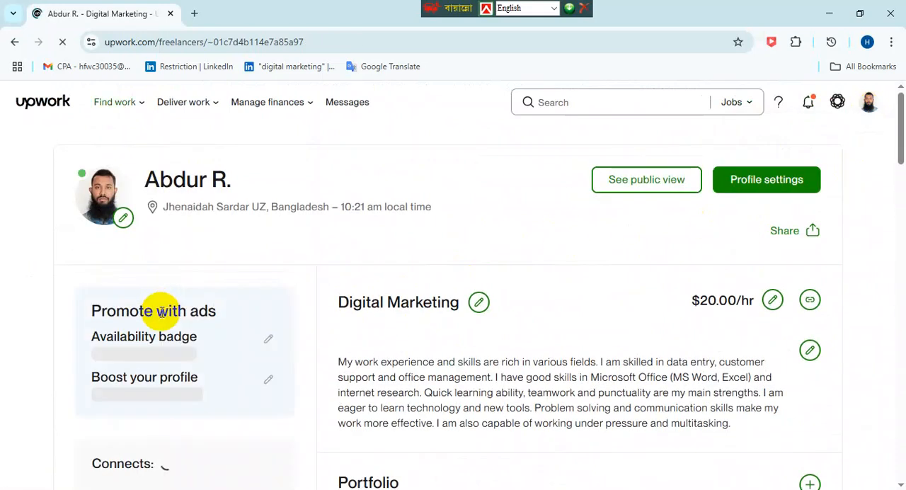
scroll(204, 380, "down", 3)
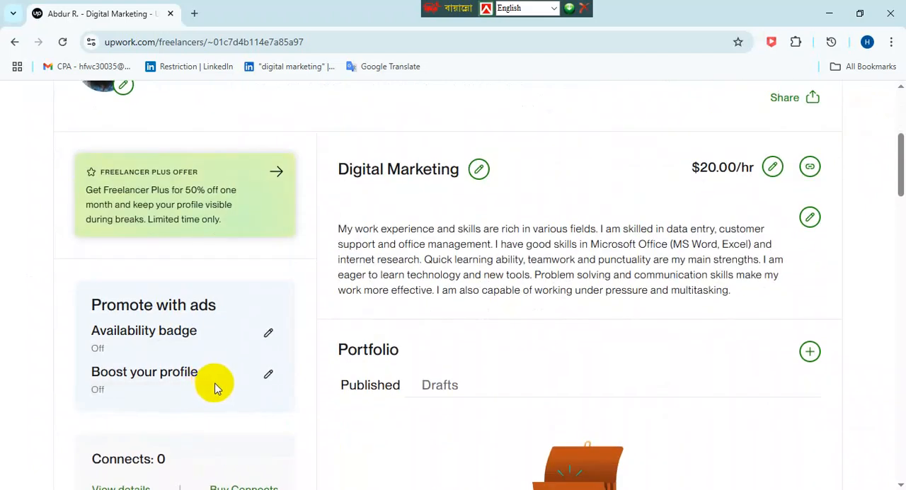
scroll(215, 380, "down", 2)
scroll(215, 378, "down", 2)
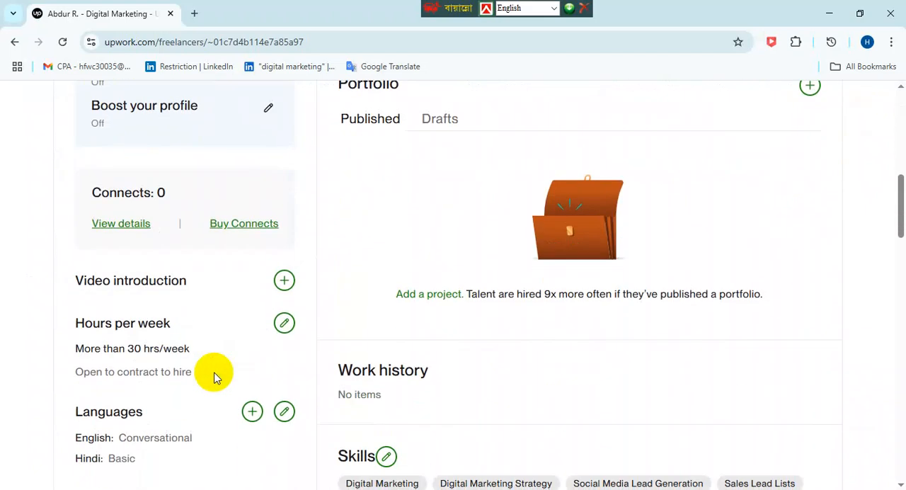
scroll(215, 379, "down", 5)
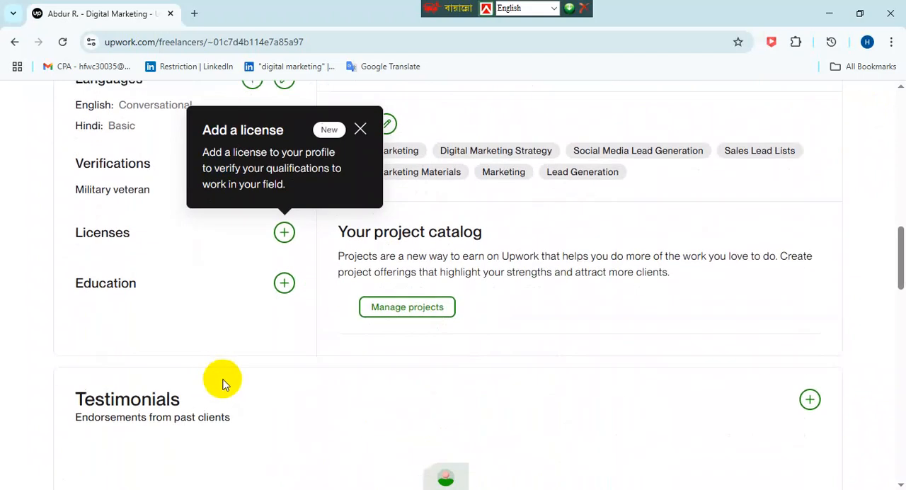
scroll(231, 367, "down", 1)
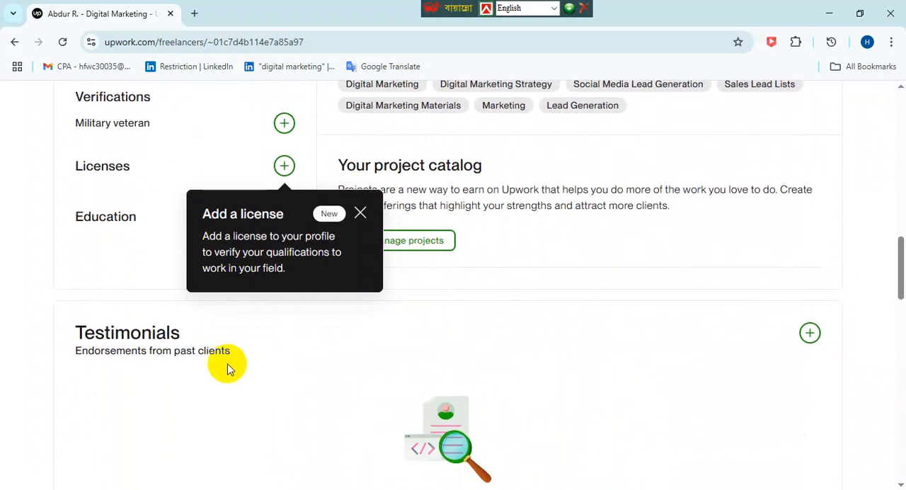
scroll(257, 362, "down", 4)
key("Home")
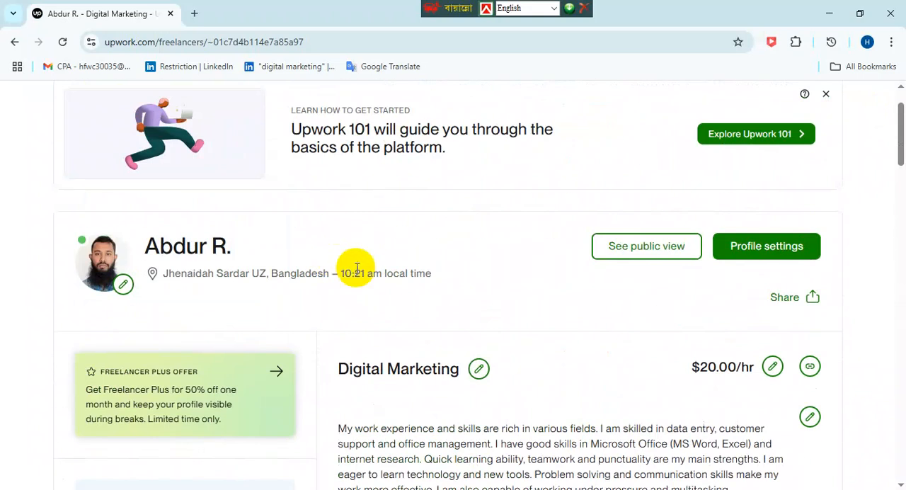
- Open the Contact Info settings, display the account's editable name and email fields, and review the additional accounts and location sections
left_click(726, 253)
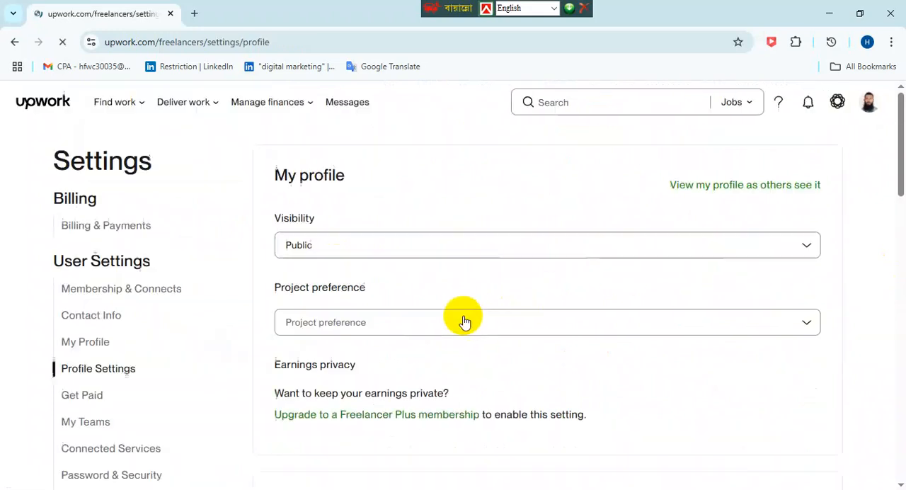
left_click(92, 320)
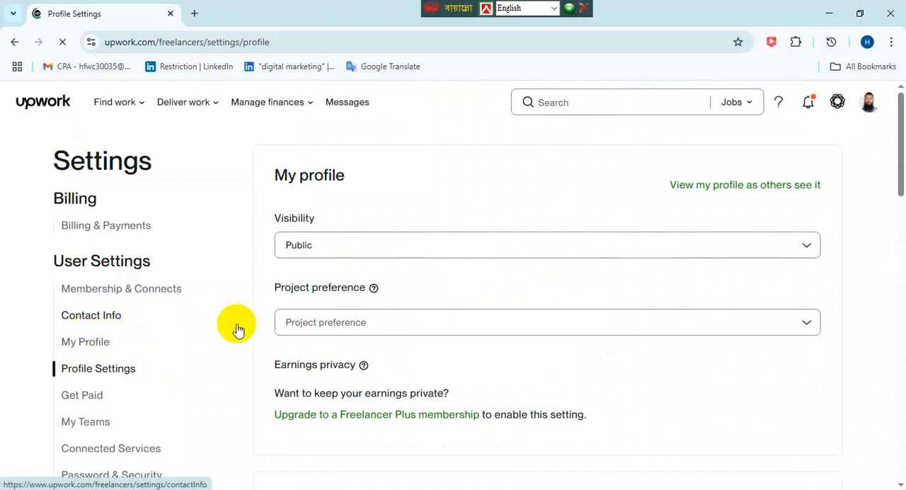
scroll(601, 336, "down", 2)
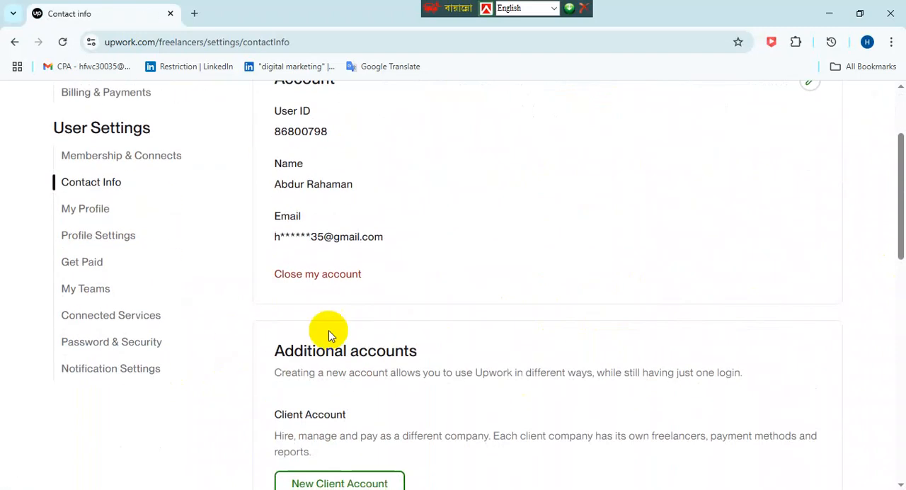
scroll(634, 256, "up", 2)
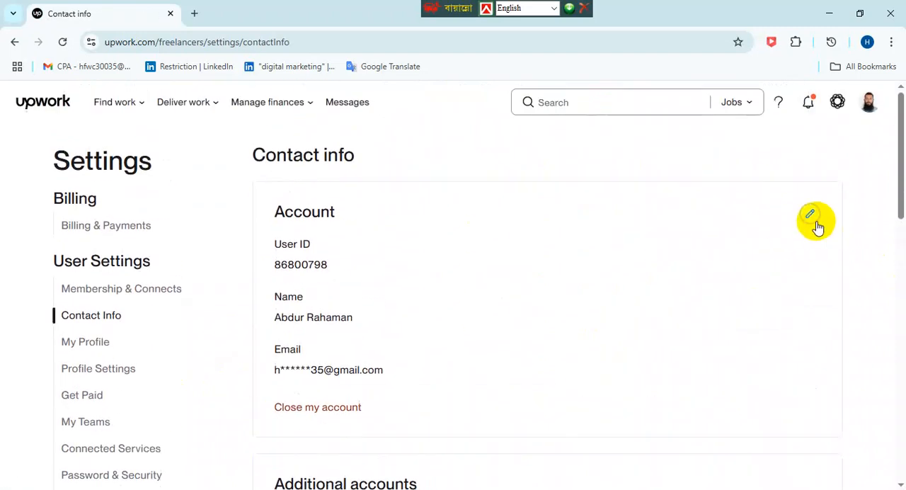
left_click(813, 216)
scroll(532, 324, "down", 2)
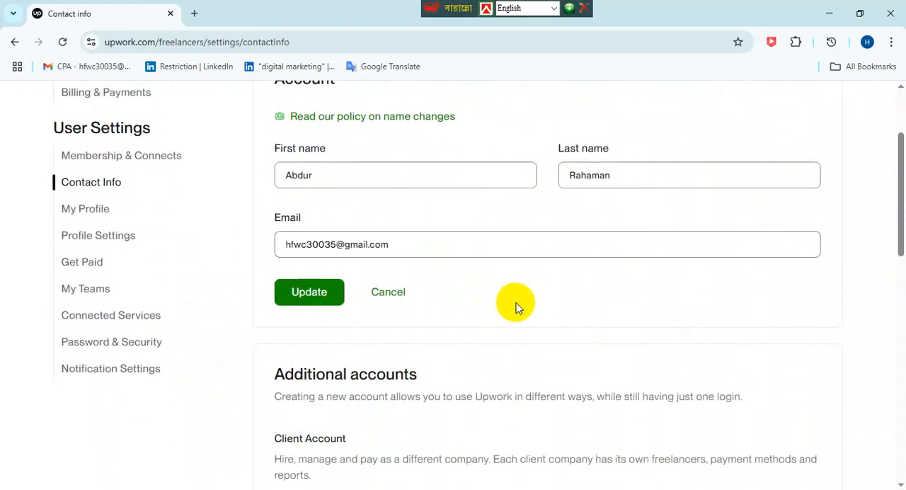
scroll(515, 307, "down", 4)
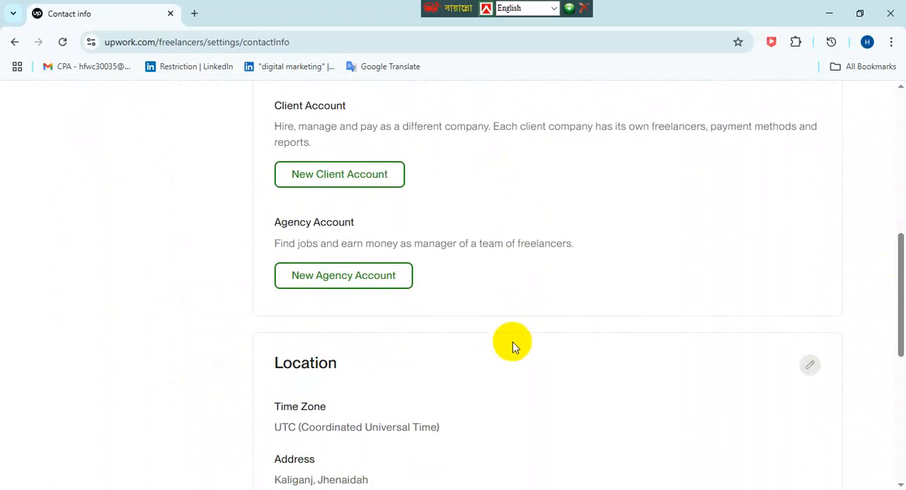
scroll(505, 345, "up", 4)
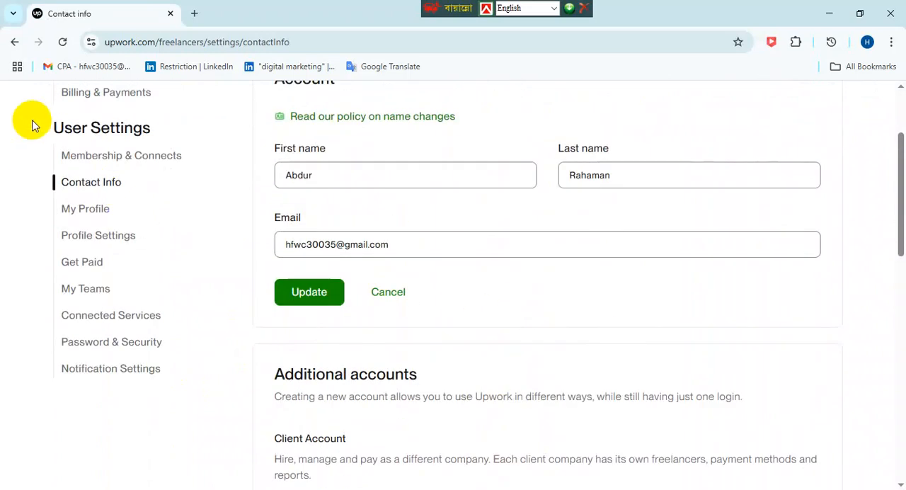
- Return to the profile settings and open the public view of the profile
left_click(15, 44)
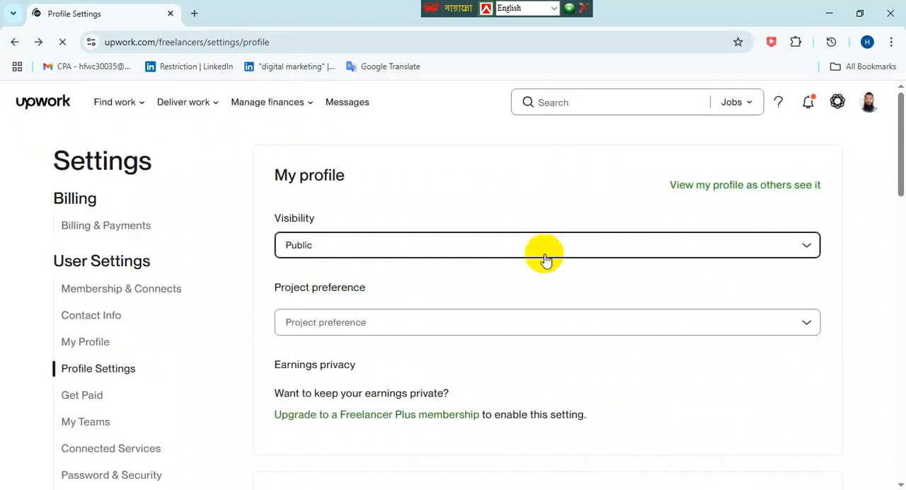
left_click(729, 190)
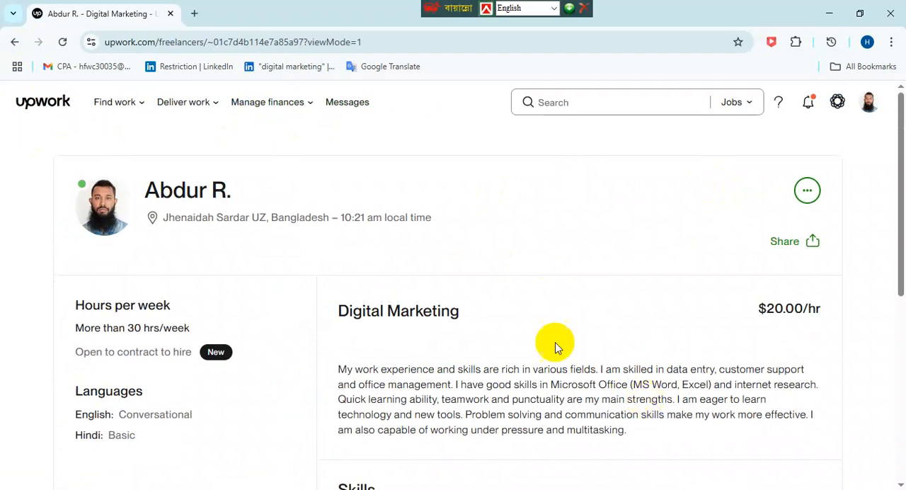
- Go to the Upwork home page and open the employment history form from the Complete your profile checklist
left_click(62, 105)
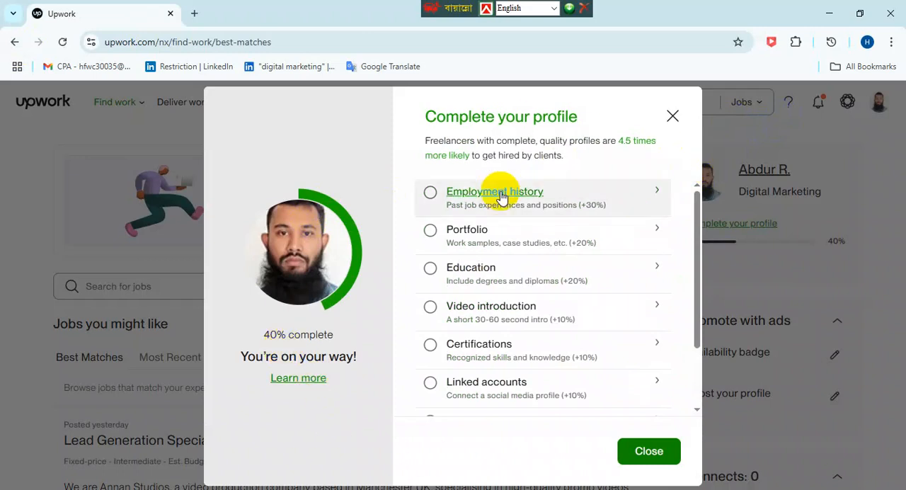
left_click(672, 116)
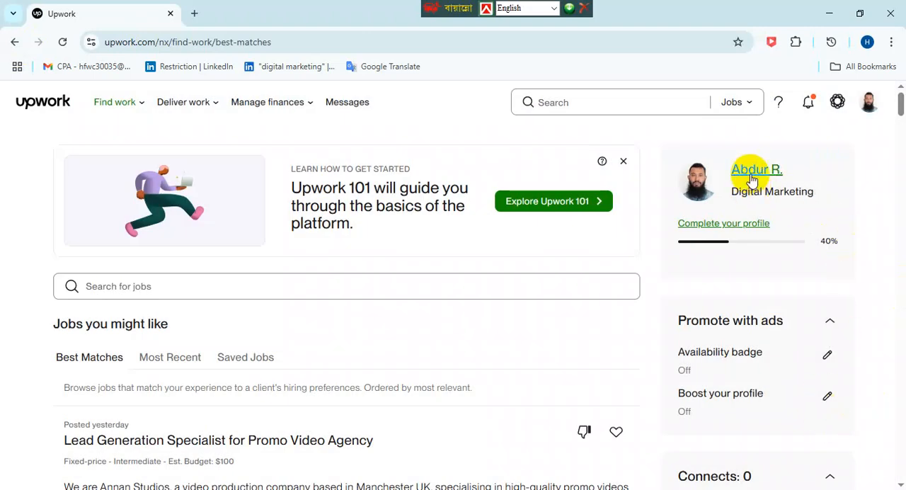
left_click(696, 225)
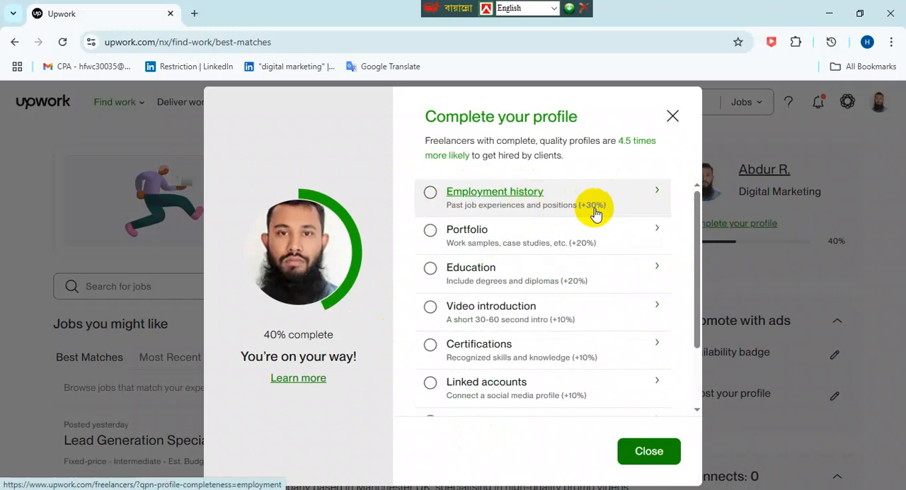
left_click(500, 195)
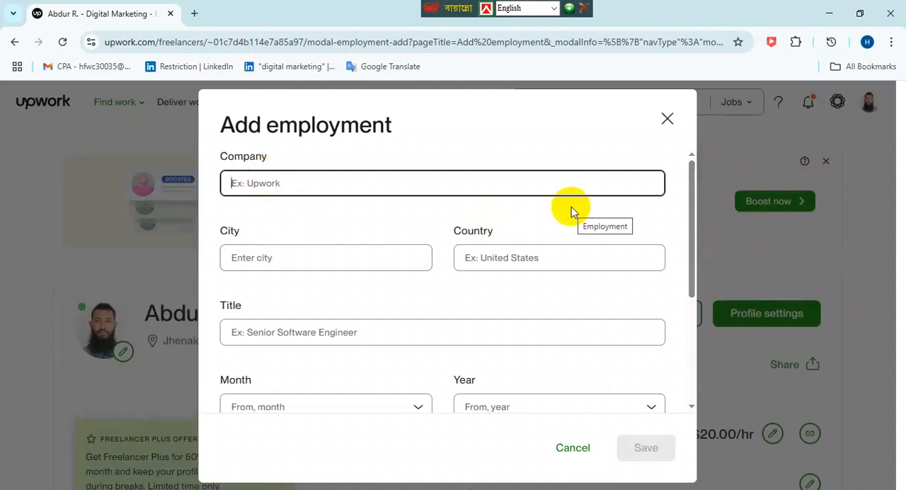
- Enter "Rahman IT Farm" as the company in the new employment entry
type("D")
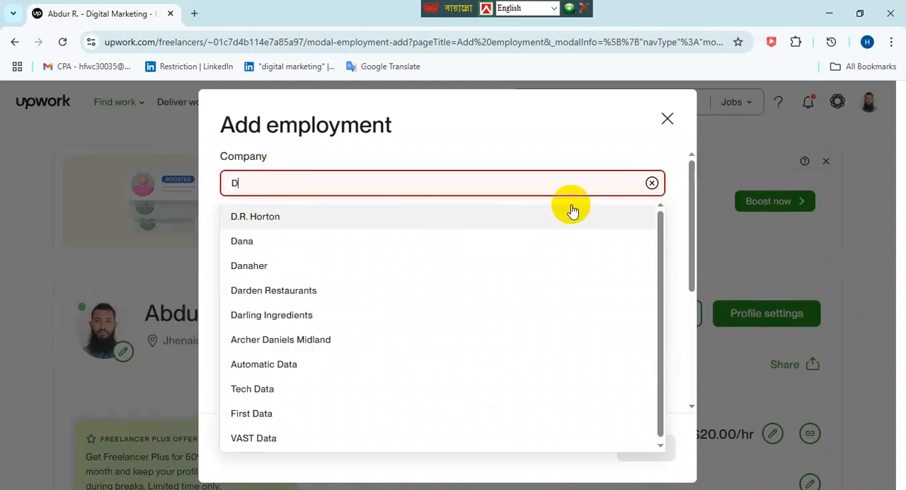
key("BackSpace")
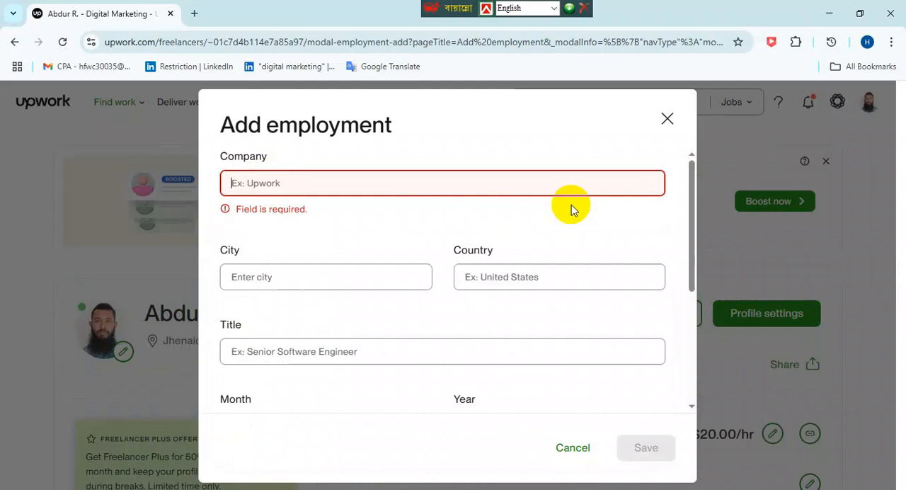
type("Rahman")
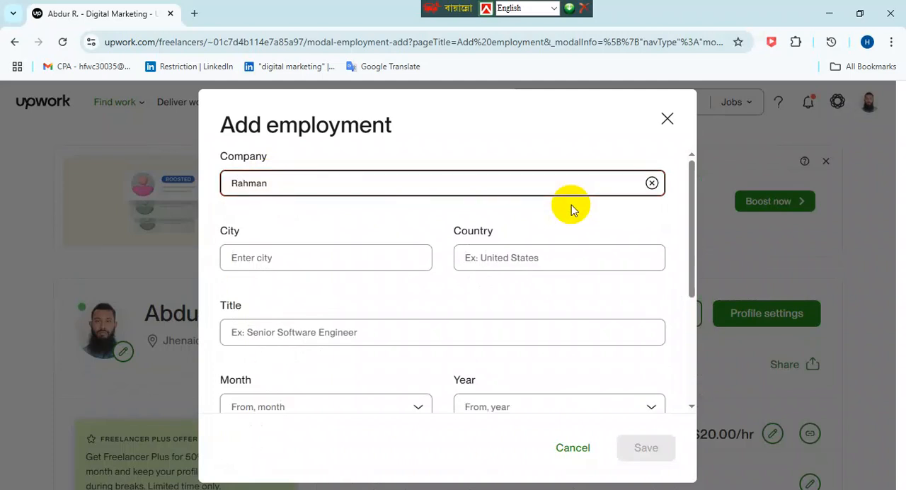
type(" IT Farm")
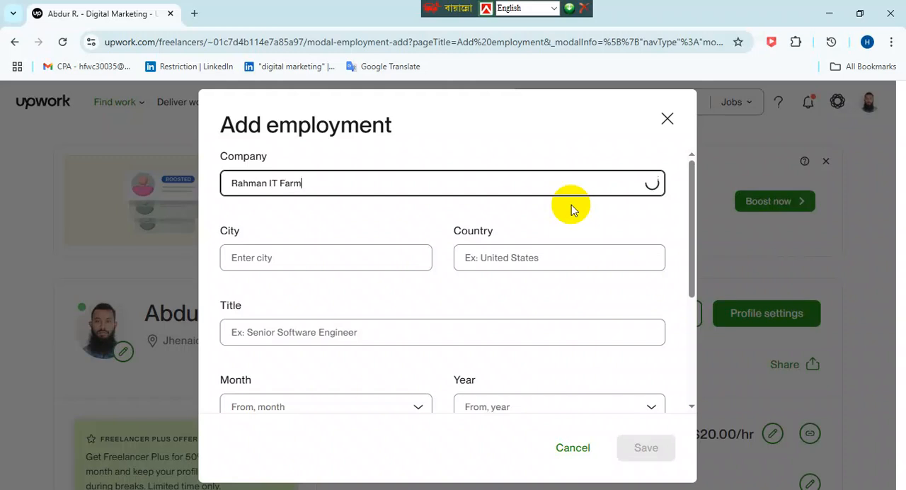
- Fill in the new employment entry with city Jhenaidah Sardar UZ, country Bangladesh and title "Digital Marketing"
left_click(296, 259)
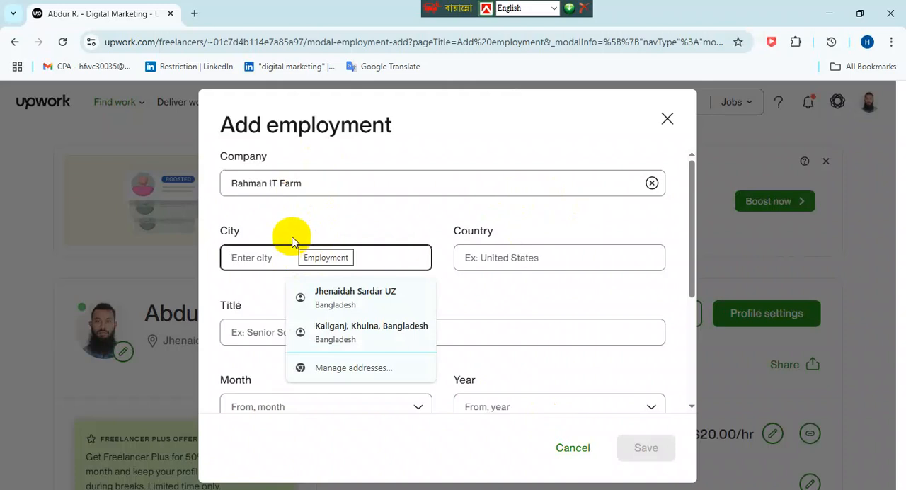
left_click(342, 296)
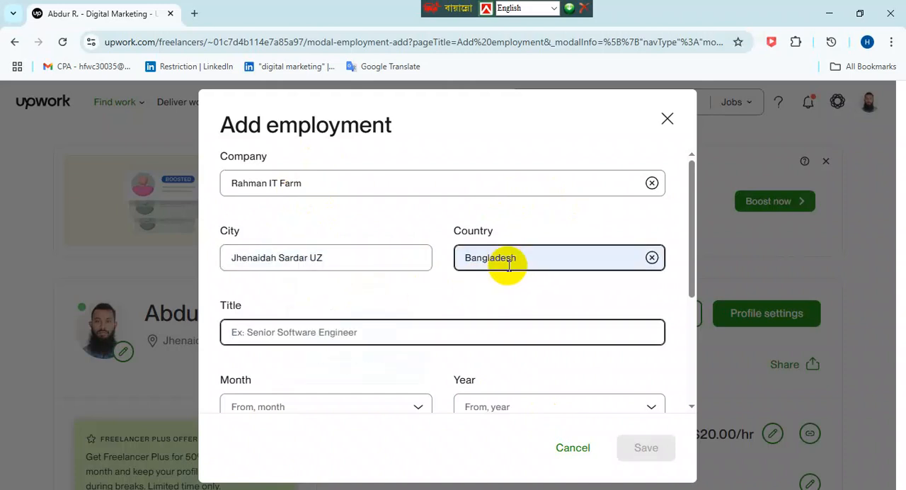
scroll(566, 290, "down", 1)
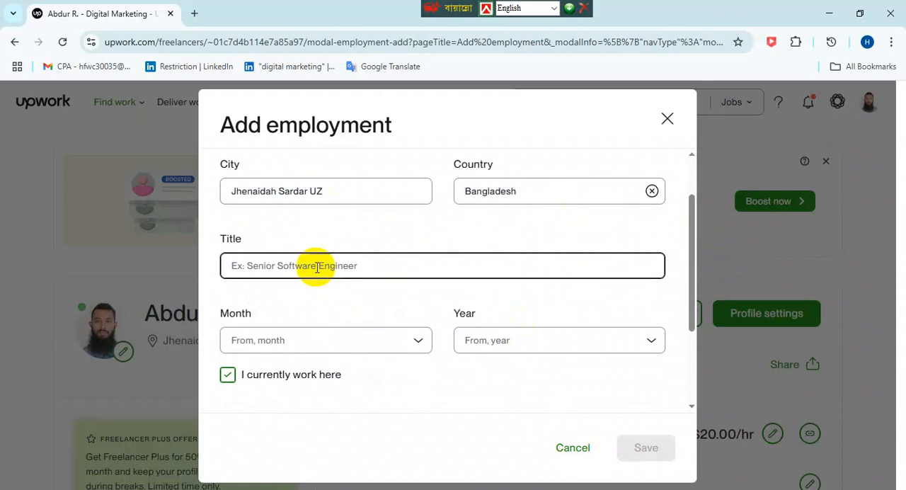
type("Digital Marketing")
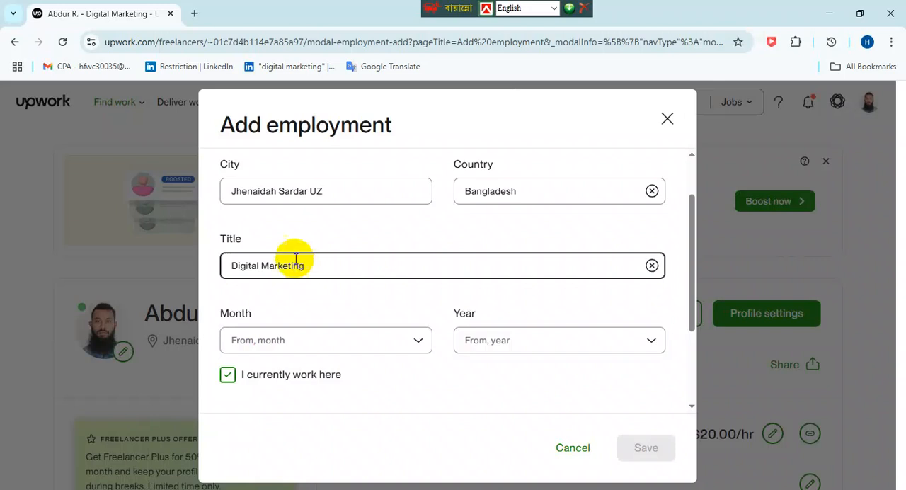
- Set the employment start date to January 2019
scroll(495, 234, "down", 1)
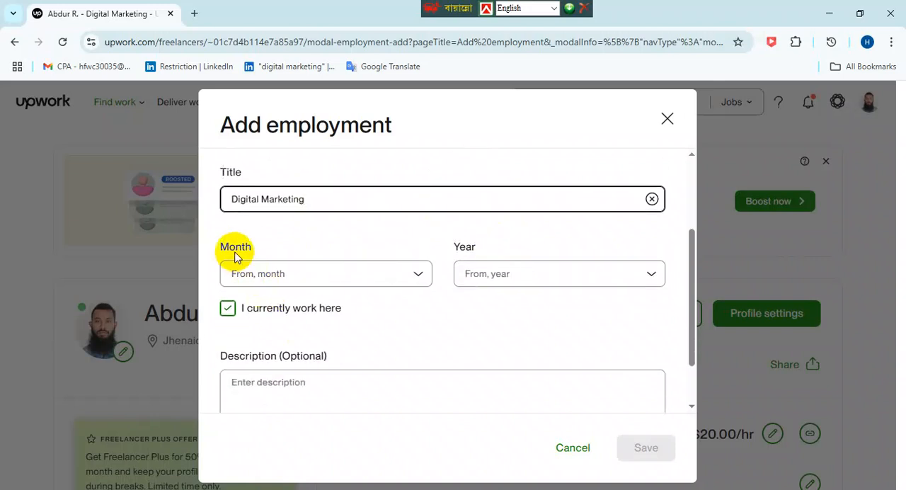
left_click(267, 287)
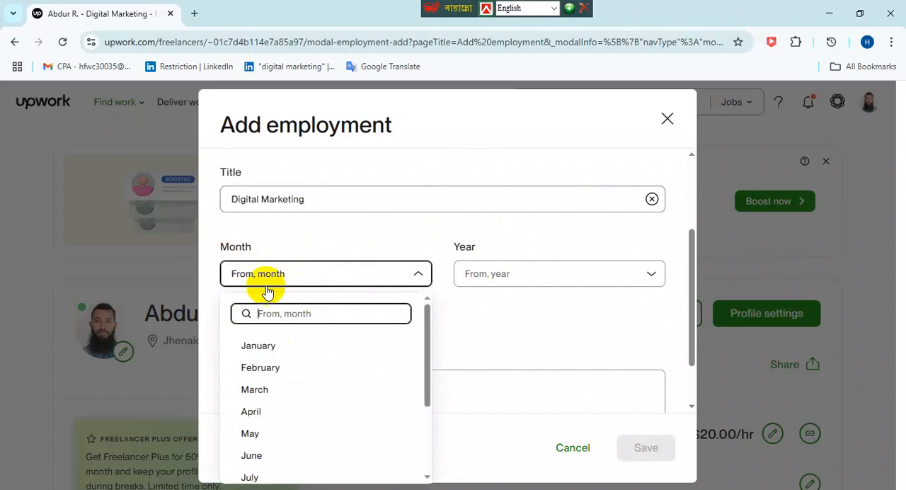
left_click(258, 345)
left_click(499, 280)
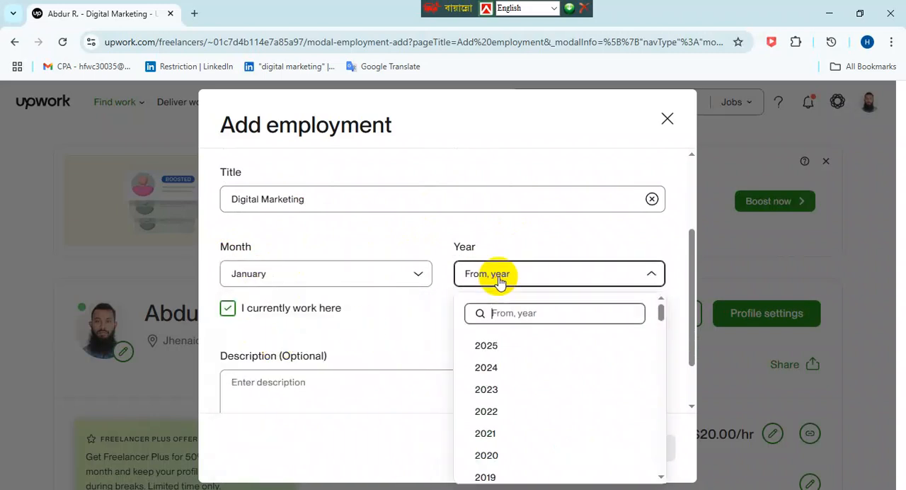
scroll(510, 425, "down", 2)
left_click(501, 413)
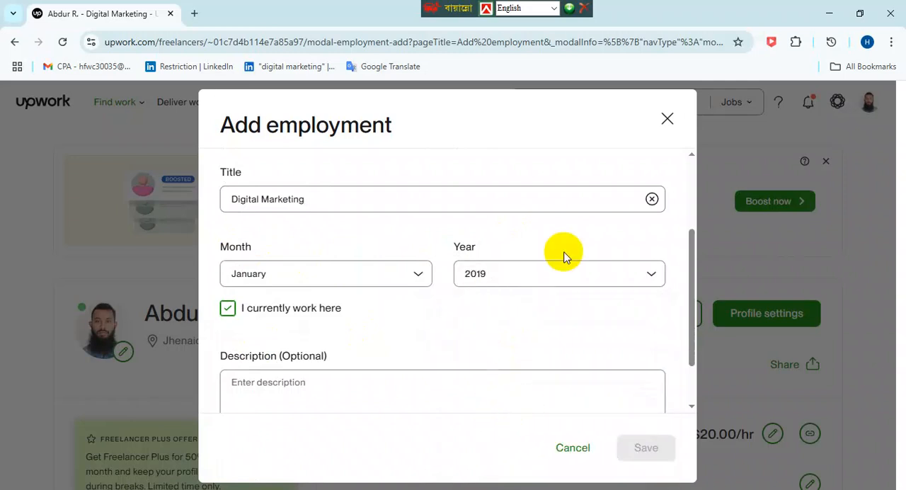
- Mark the job as no longer current and set its end date to October 2020
scroll(560, 262, "down", 2)
left_click(226, 245)
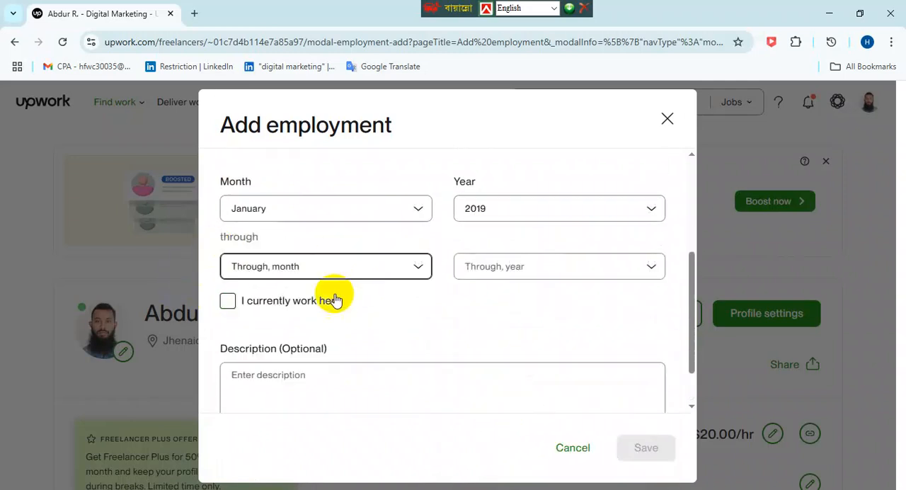
left_click(307, 274)
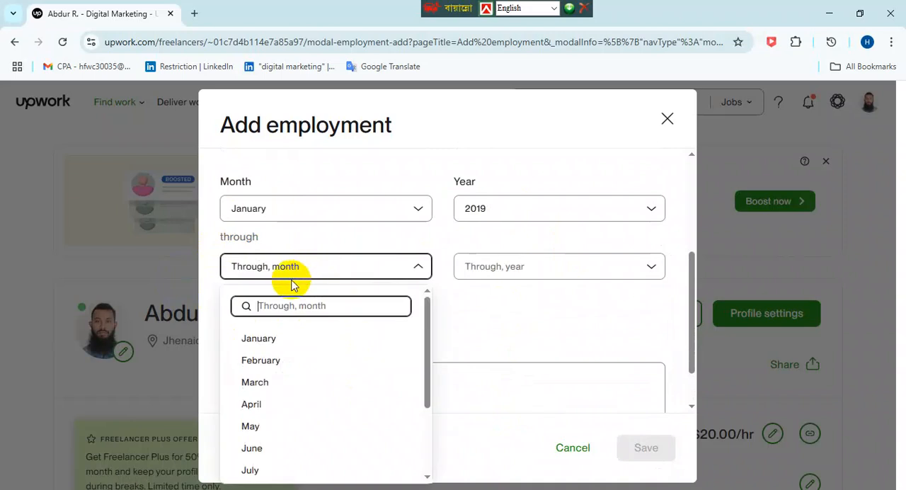
scroll(283, 424, "down", 2)
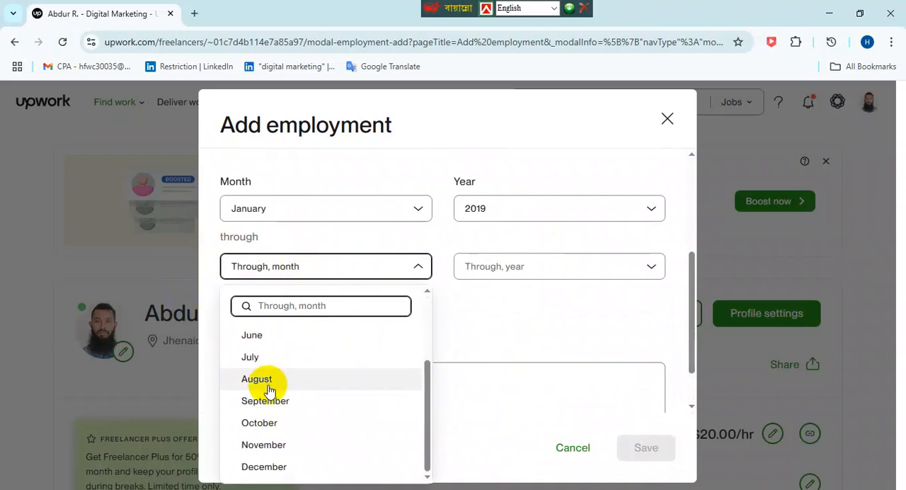
left_click(261, 425)
left_click(551, 276)
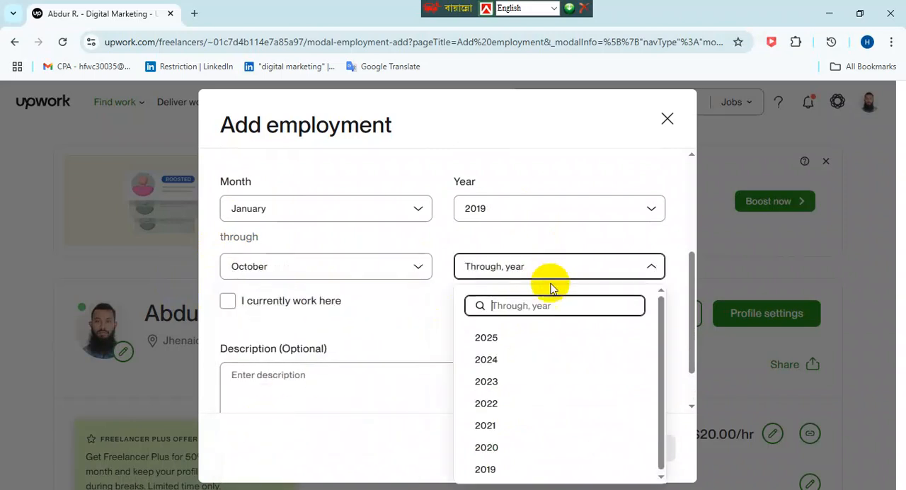
left_click(499, 449)
- Enter several lines of random placeholder text as the optional employment description
scroll(601, 342, "down", 1)
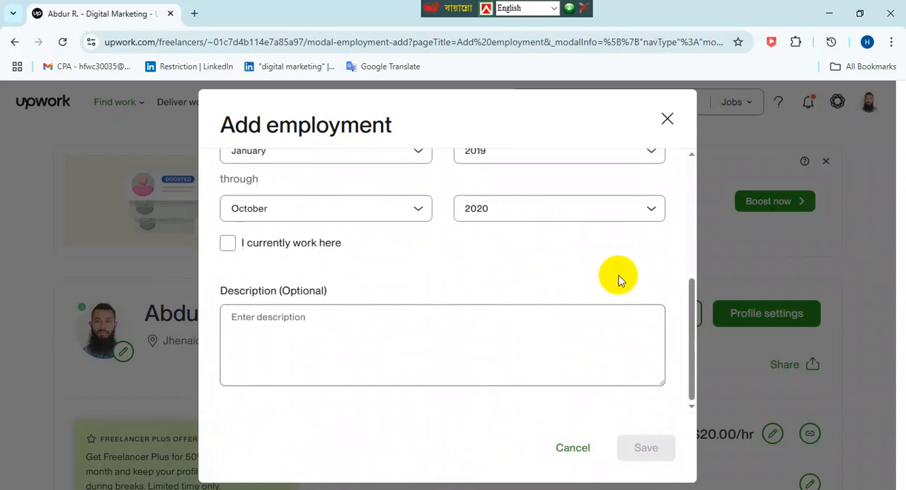
left_click(305, 325)
type("dgrgergergergerlkgherkghlkhbkdfhbikdfhlikb")
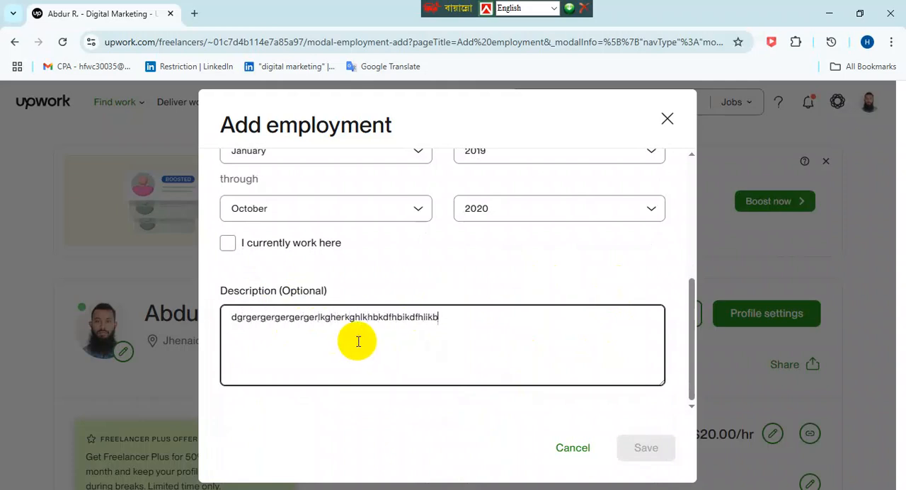
type("hdflkhbdflkhbdflkbdflkbdflkhbdflknblkdfhblkdfnblk")
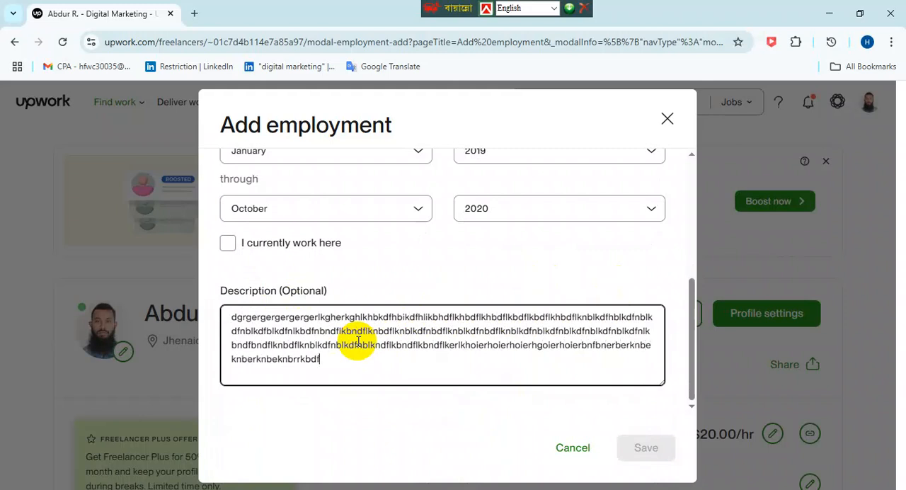
type("dfdfdfdfdfdfdfdfdfdfdfdfdfdfdfdfdfdfdfdfdfdfdfdfdfdfdfdfdfdfdfdfdfdfd")
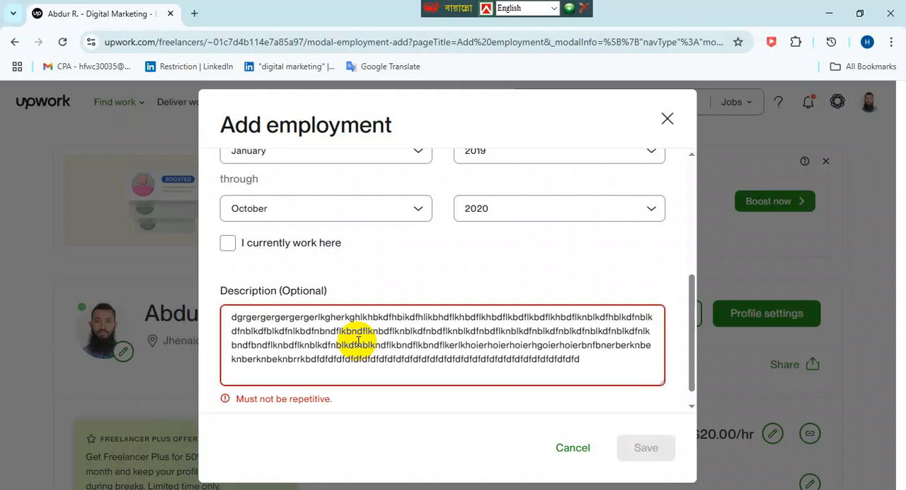
- Delete the repetitive ending of the employment description back to "hoierhoier"
key("BackSpace")
key("BackSpace")
key("BackSpace")
key("BackSpace")
key("BackSpace")
key("BackSpace")
key("BackSpace")
key("BackSpace")
key("BackSpace")
key("BackSpace")
key("BackSpace")
key("BackSpace")
key("BackSpace")
key("BackSpace")
key("BackSpace")
key("BackSpace")
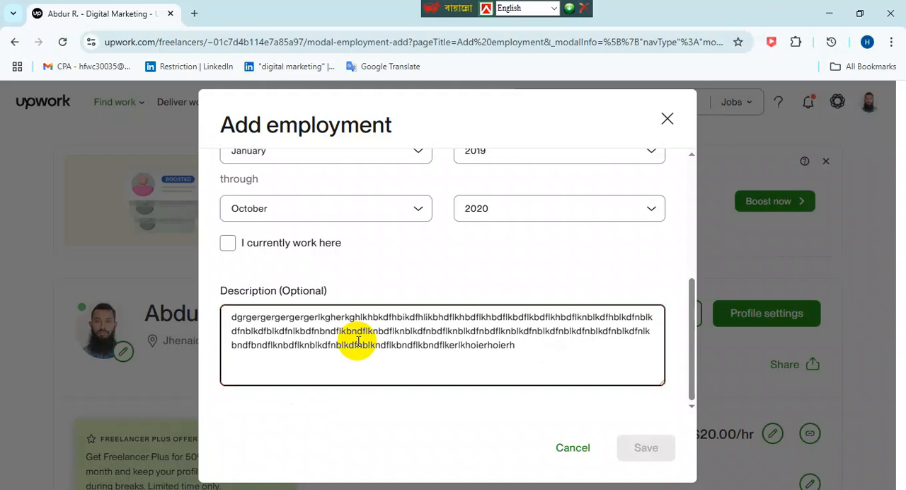
key("BackSpace")
- Look over the filled-in employment entry and close the form without saving it
scroll(589, 349, "up", 1)
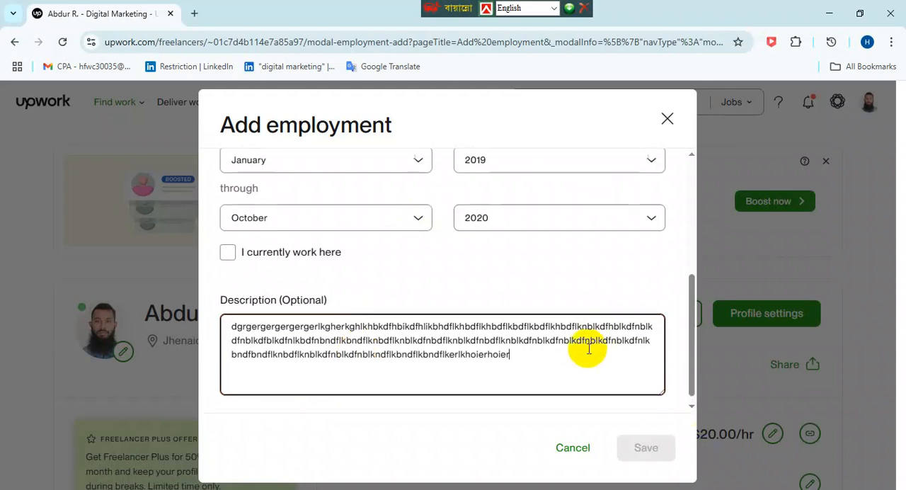
scroll(587, 351, "up", 5)
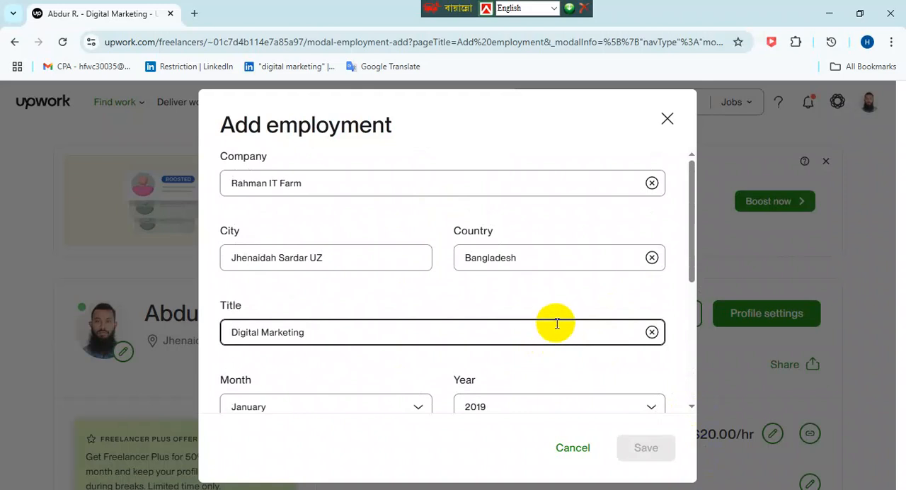
scroll(556, 323, "down", 1)
left_click(681, 122)
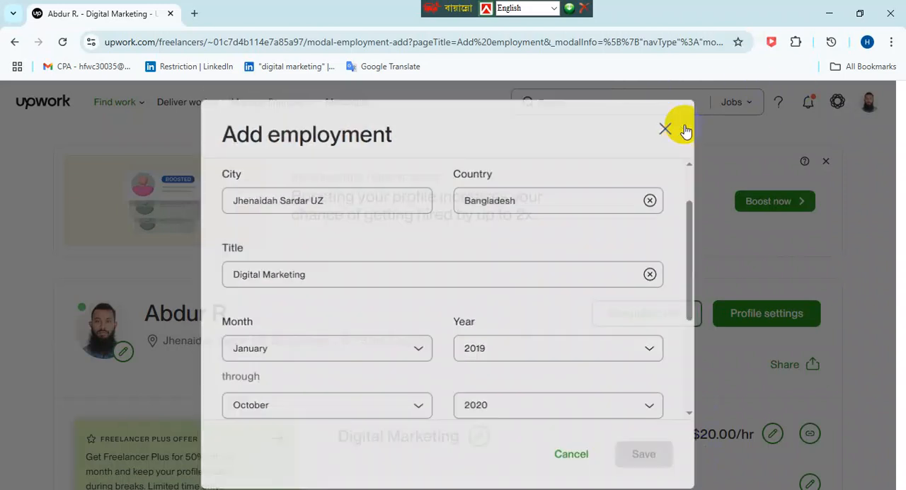
- Look over the top part of the freelancer profile and open the profile settings
scroll(616, 368, "down", 1)
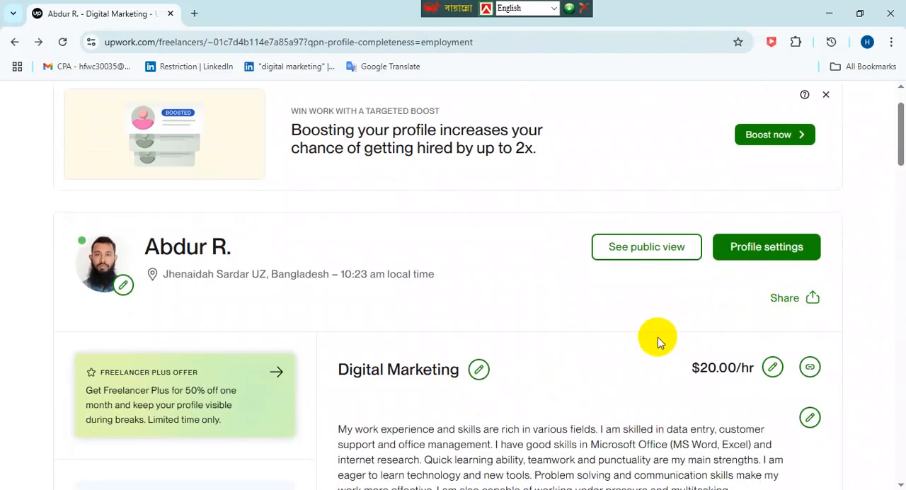
scroll(840, 378, "up", 1)
scroll(803, 278, "down", 1)
scroll(802, 277, "up", 1)
left_click(772, 313)
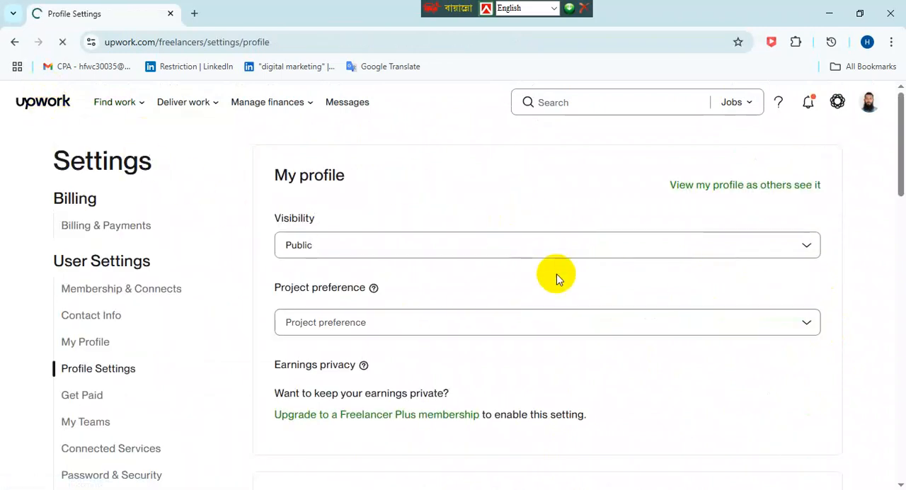
- Open a new portfolio project from the home page's Complete your profile checklist and title it "Digital Marketer"
left_click(758, 223)
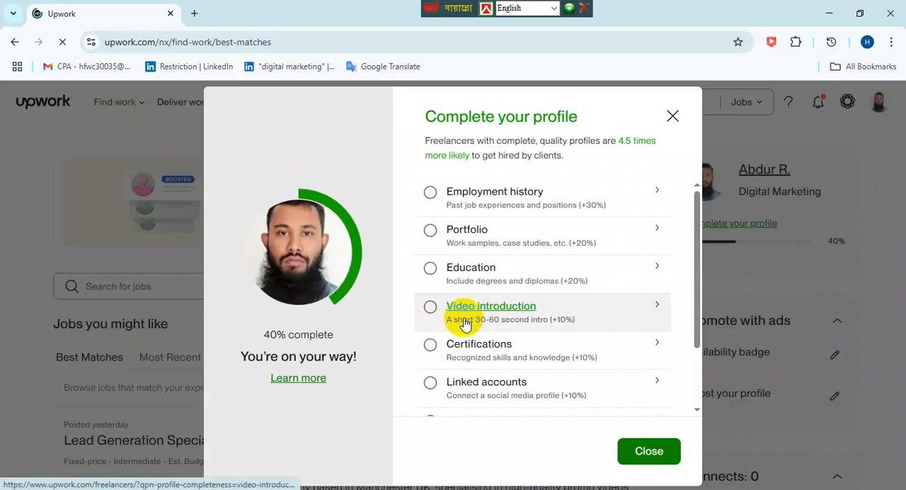
left_click(469, 232)
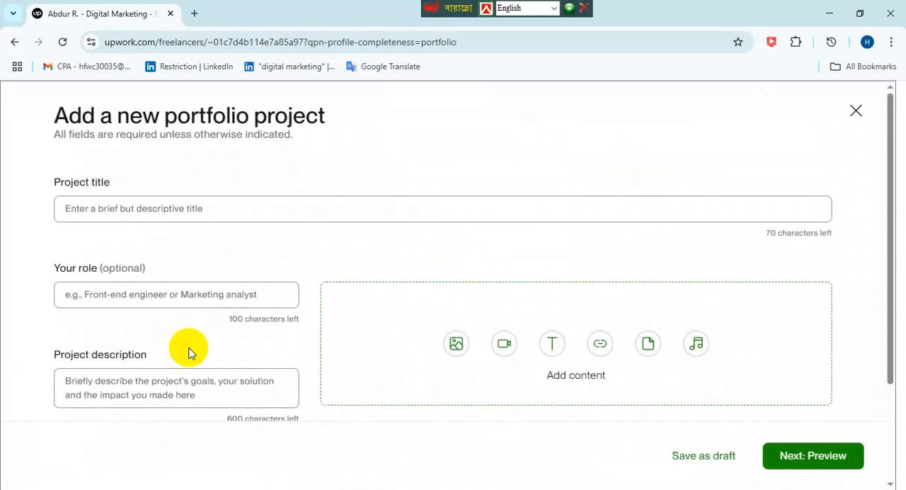
left_click(173, 207)
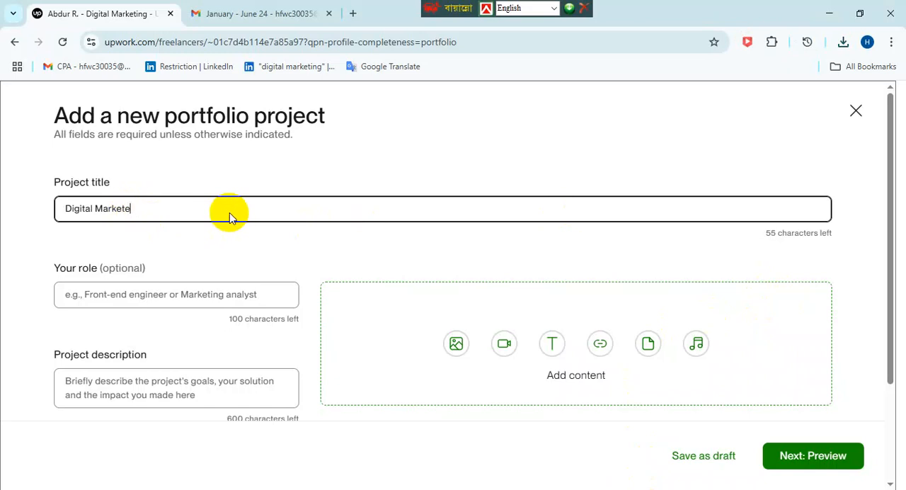
- Fill in the portfolio project's role with "sdfkasjdgvjkasdjklghweujkwebjlkbwefg" and its description with random placeholder text
scroll(230, 213, "down", 1)
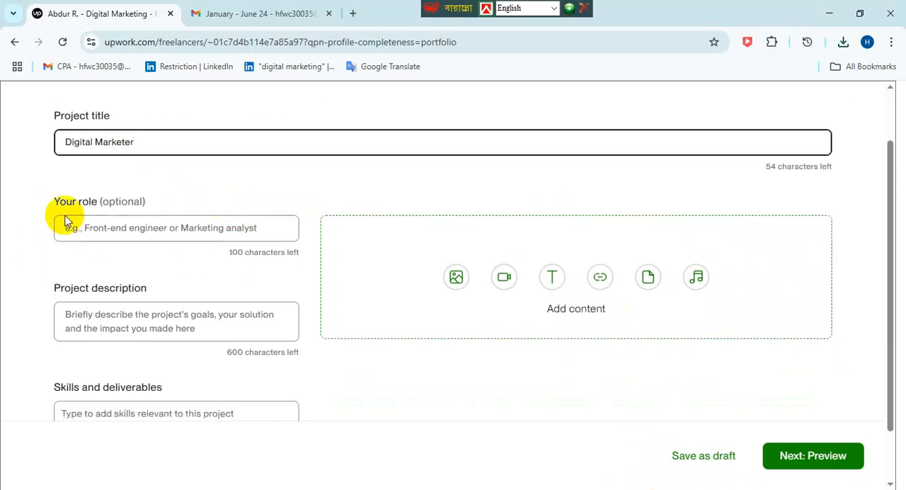
left_click(106, 231)
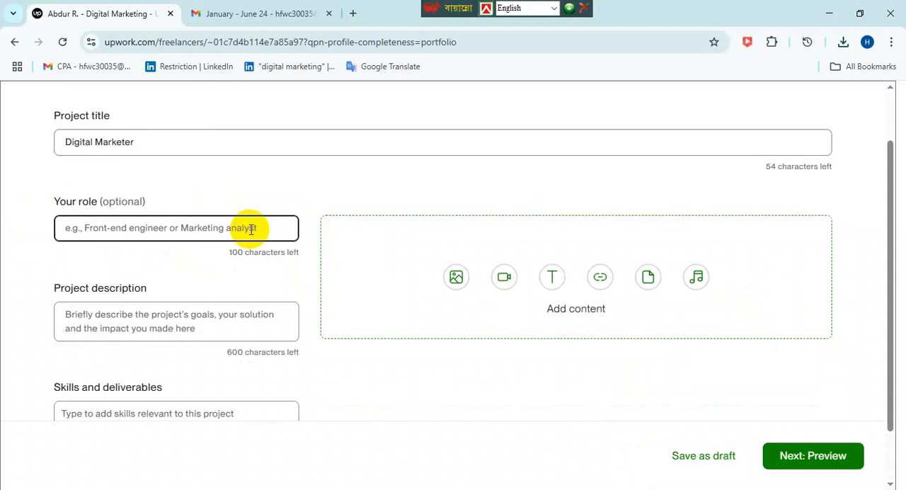
type("sdfkasjdgvjkasdjklghweujkwebjlkbwefg")
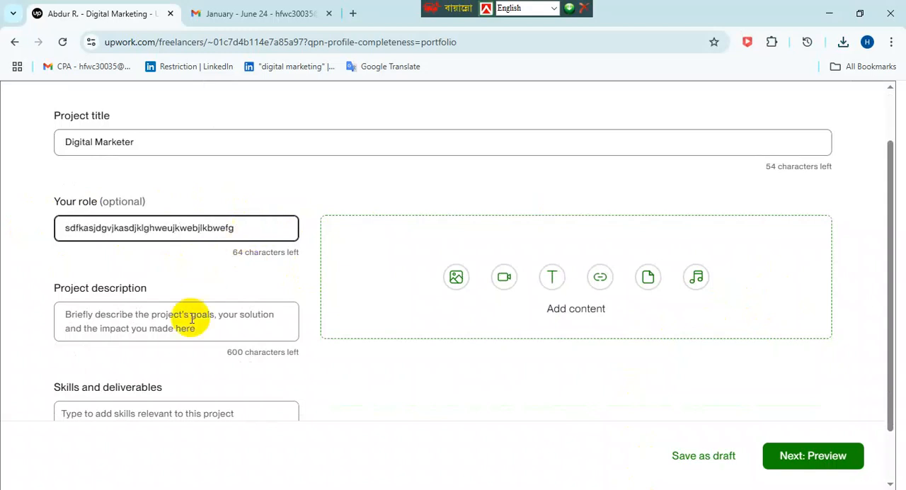
left_click(155, 317)
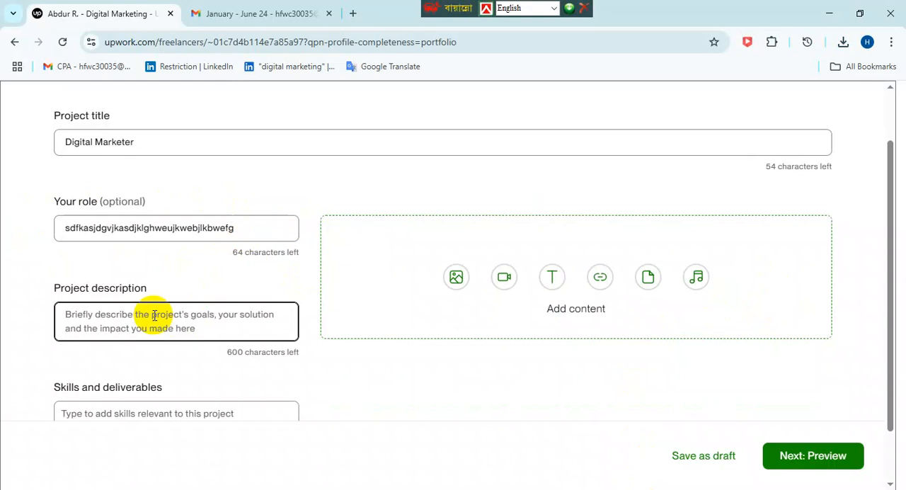
type("elkwbfwebflwebjlkbwejkbgwejkbvjkwebjkweb")
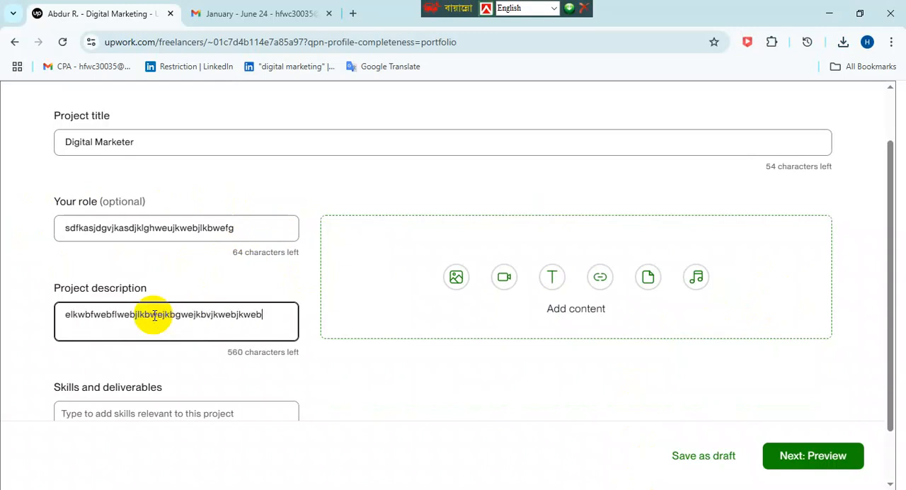
type("lkgvwelkvnsdlkbnvlkwenvlksdnlkvbnsdlvlksdbvsdlkbvsdlkblksdjgfweoibsdbvisdbvbsdjlkvbsdjlk")
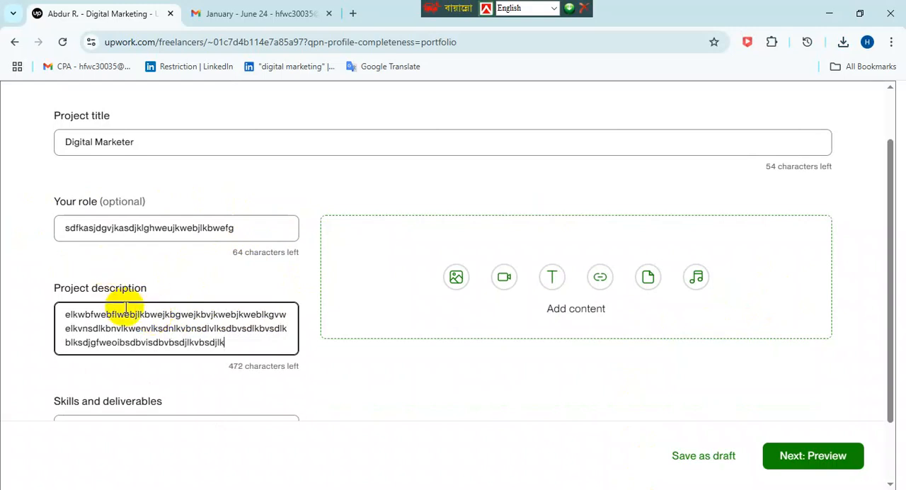
left_click(142, 318)
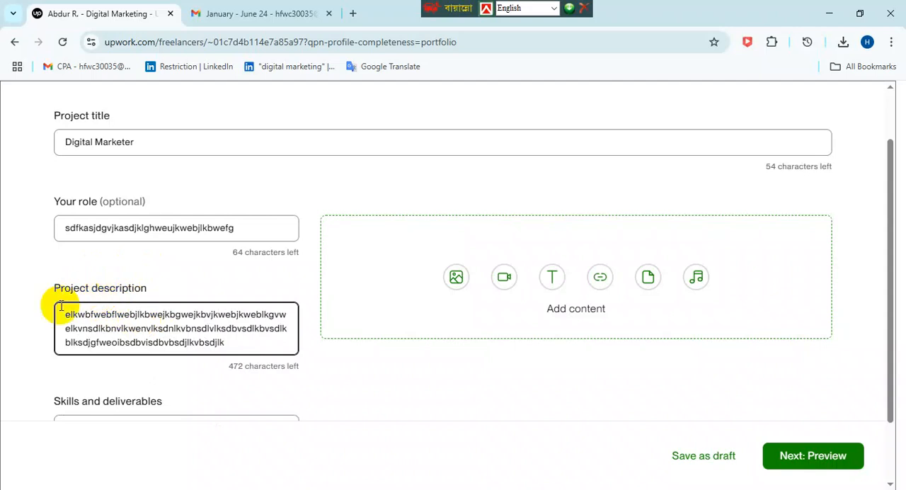
- Search the project's skills and deliverables for "Digital" and add the skill Digital Access Pass
scroll(118, 288, "down", 1)
left_click(178, 347)
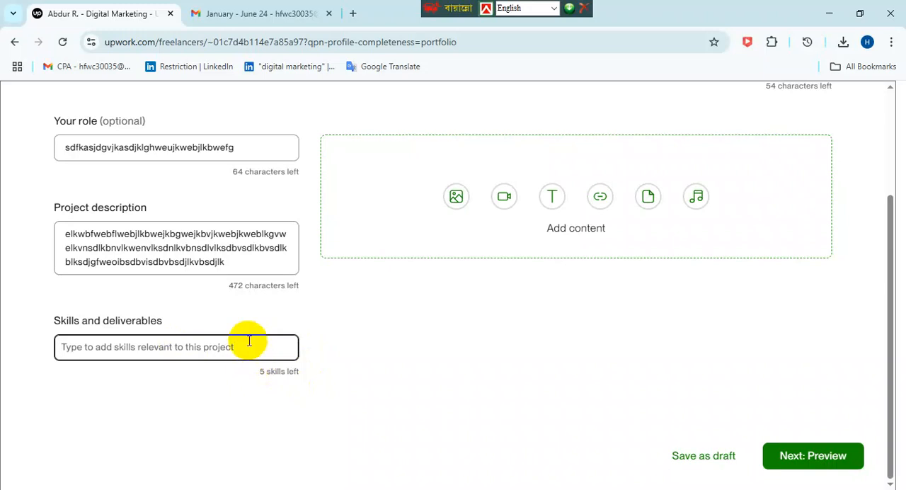
type("Dig")
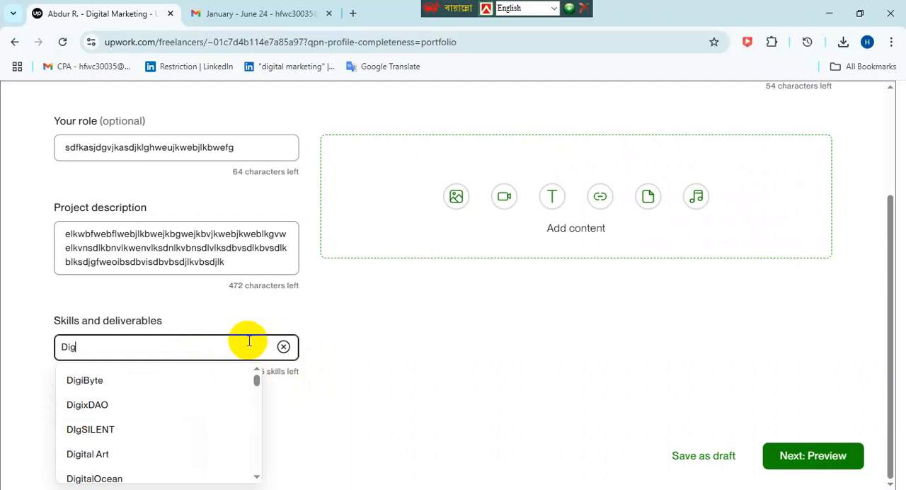
type("ital")
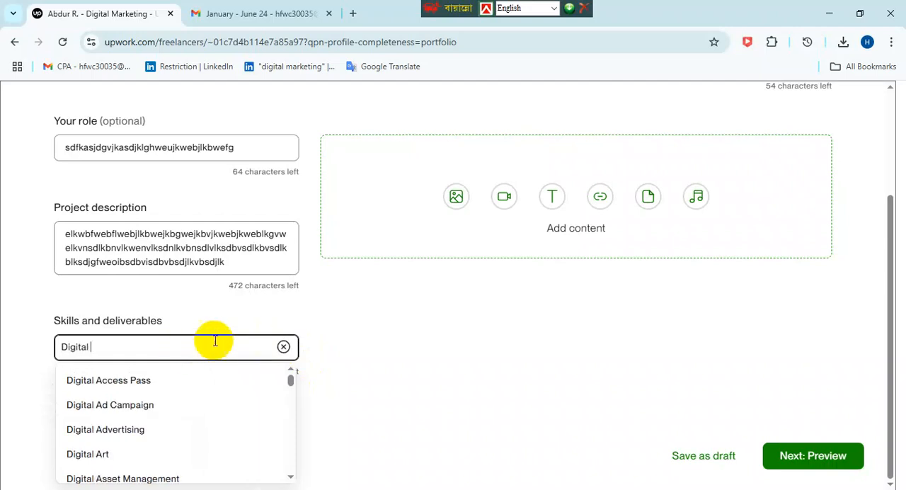
scroll(231, 391, "down", 5)
scroll(232, 375, "up", 3)
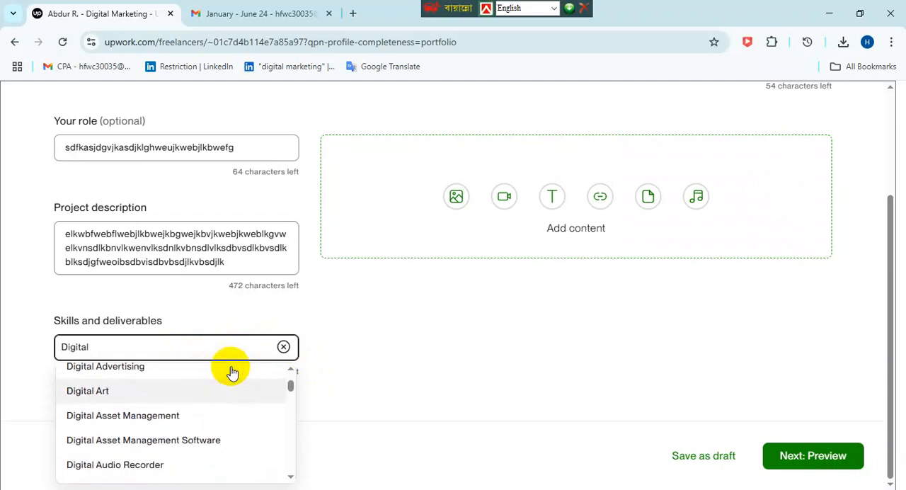
scroll(233, 373, "up", 2)
left_click(212, 377)
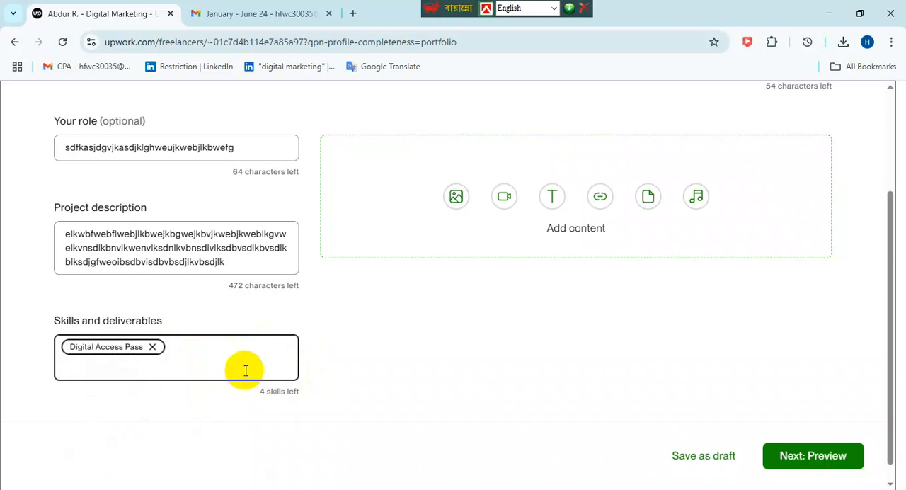
- Add Digital Media as the second entry in the project's skills and deliverables
left_click(251, 371)
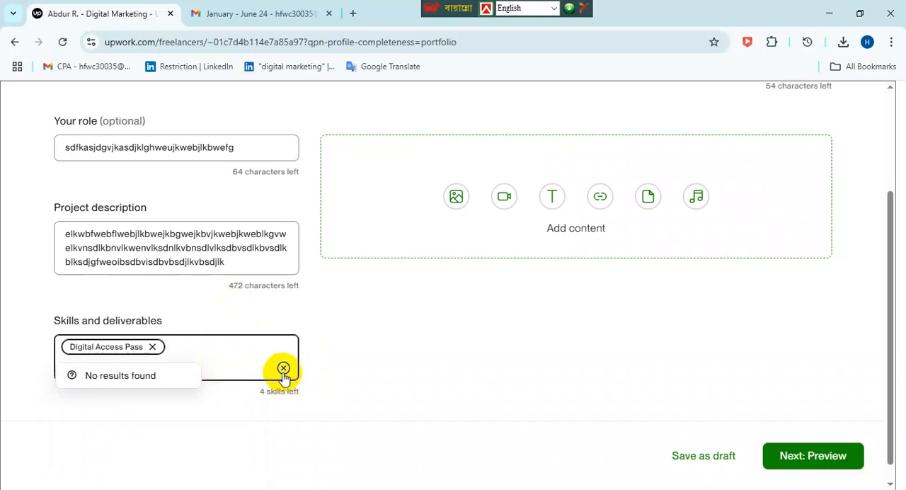
left_click(284, 368)
left_click(216, 361)
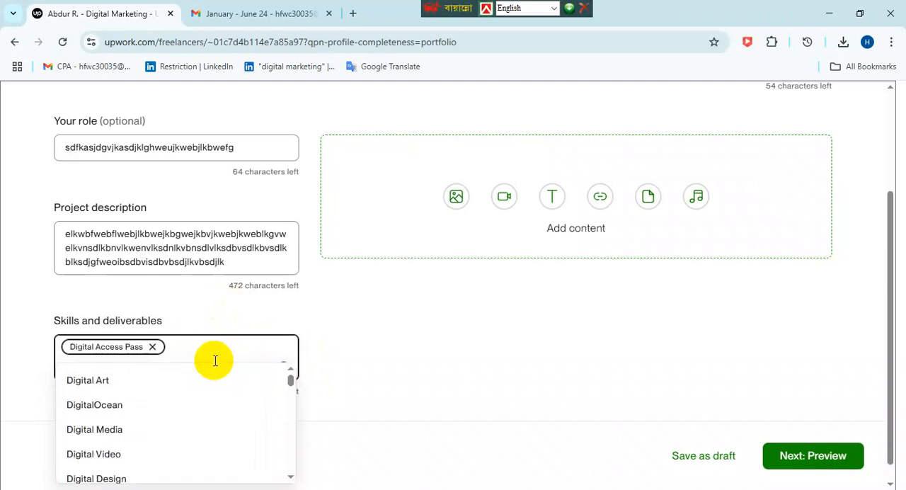
left_click(122, 430)
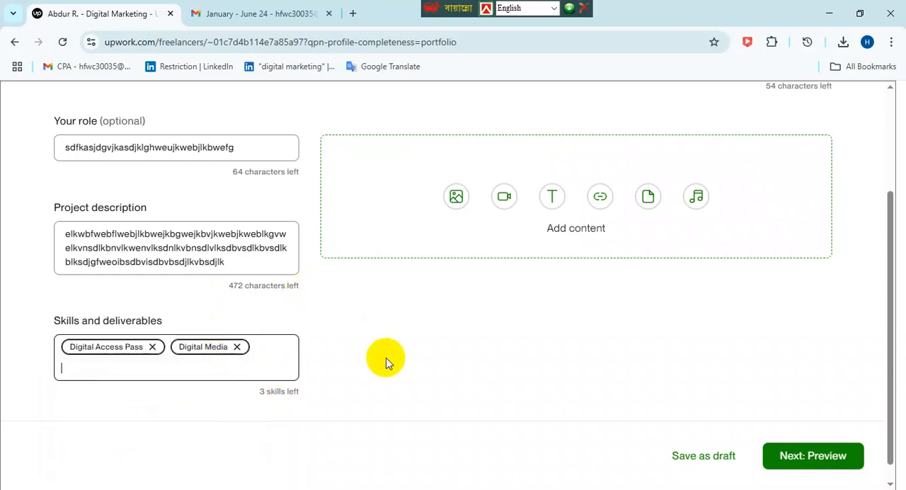
- Search the skills again and add Digital Art as the project's third skill
type("dig")
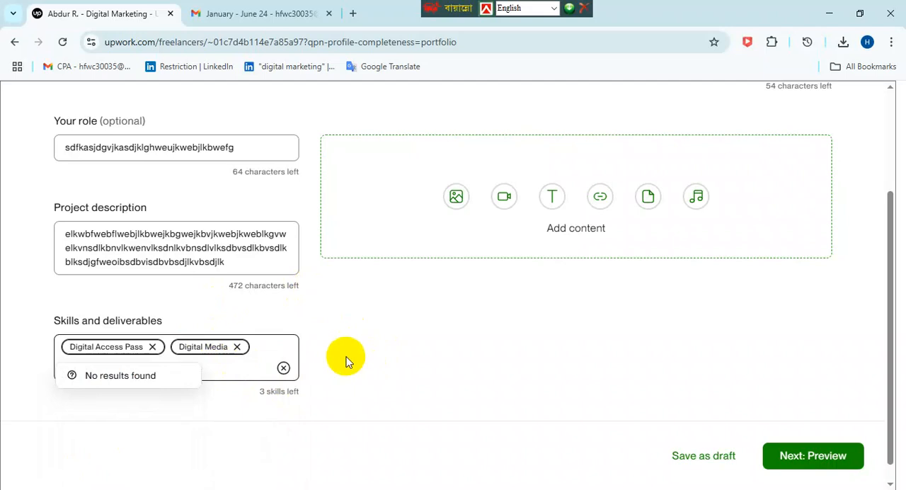
left_click(283, 369)
type("d")
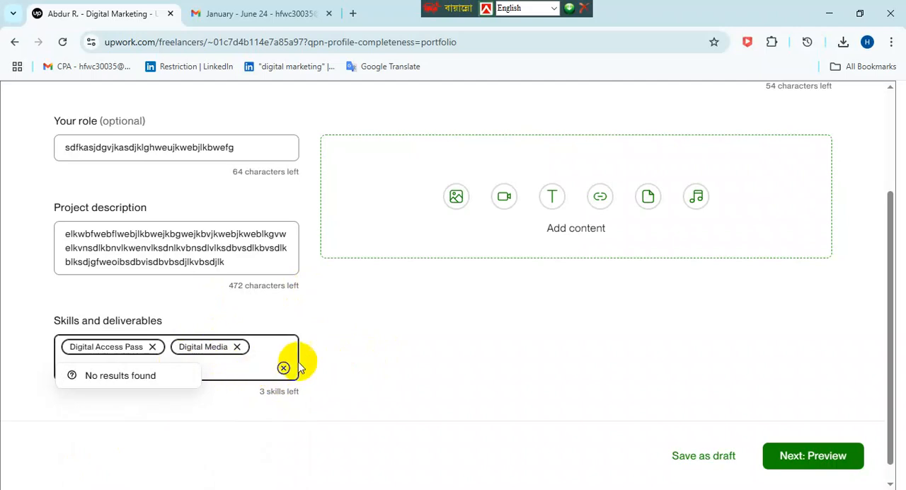
left_click(282, 369)
type("d")
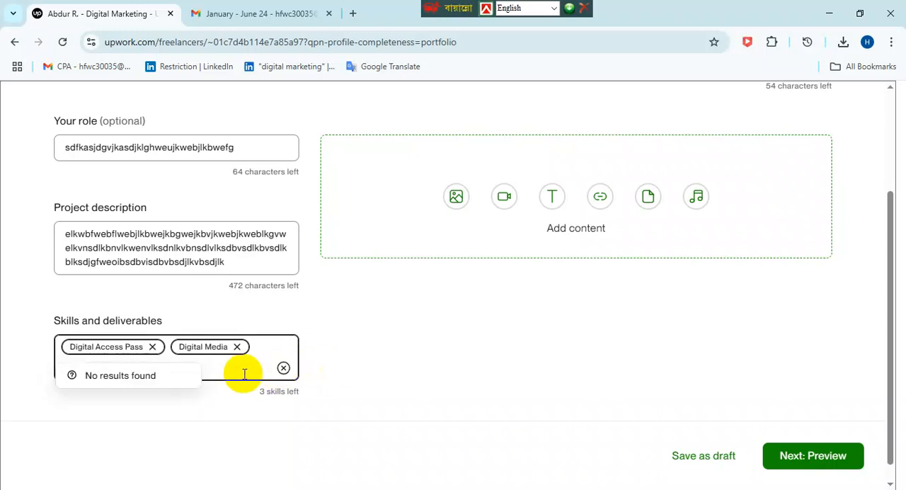
type("gi")
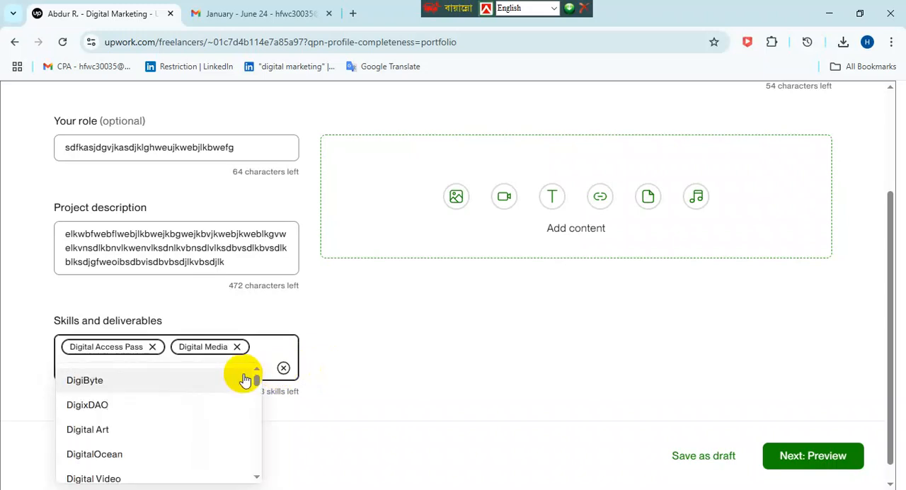
left_click(108, 432)
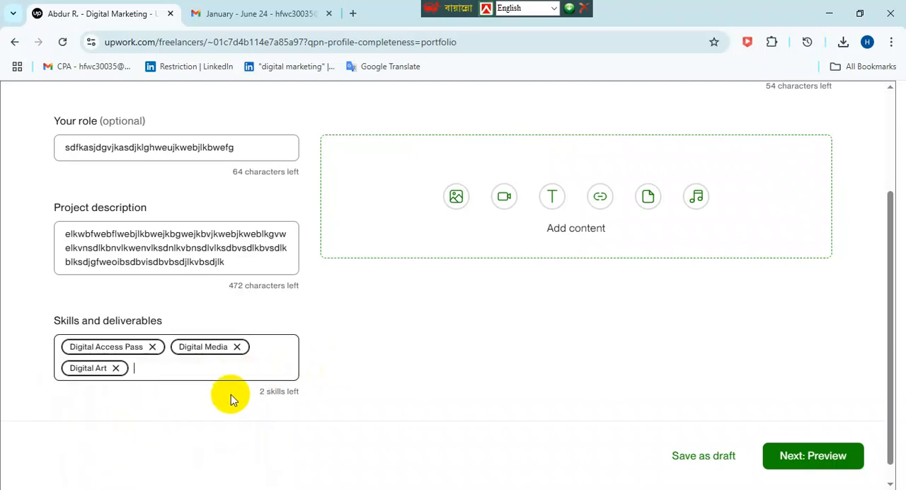
type("dgi")
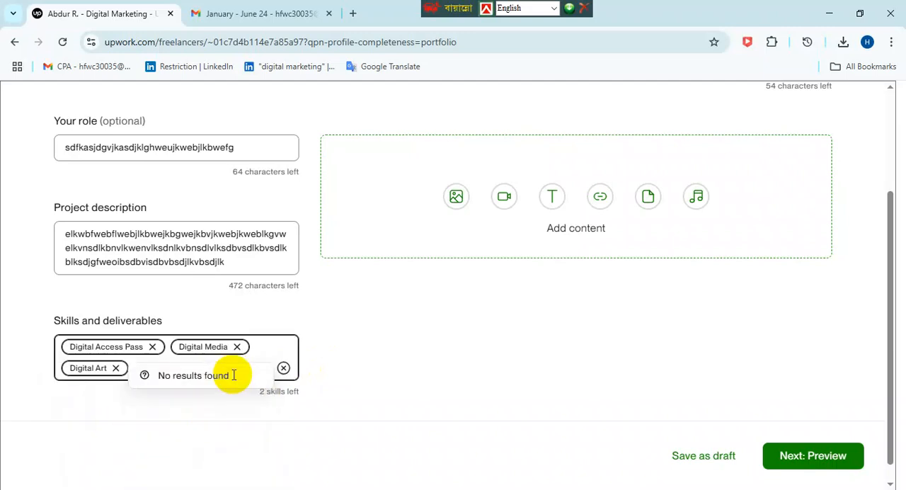
left_click(283, 368)
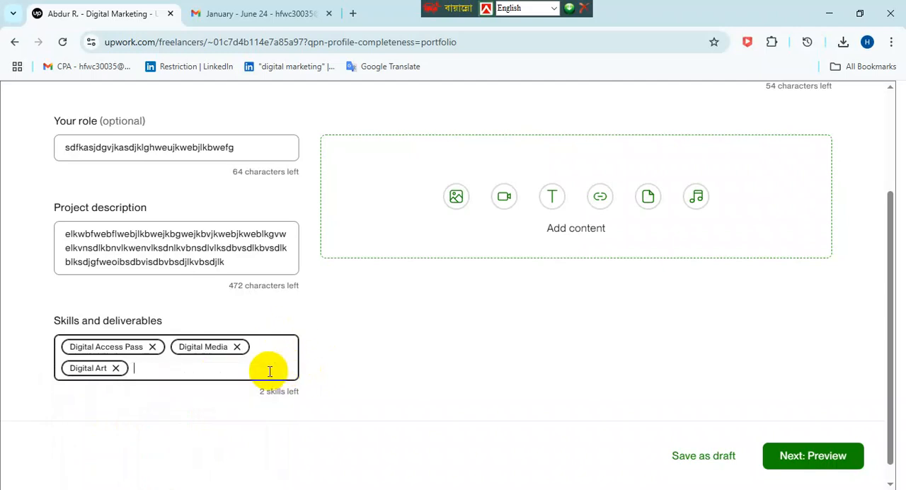
type("d")
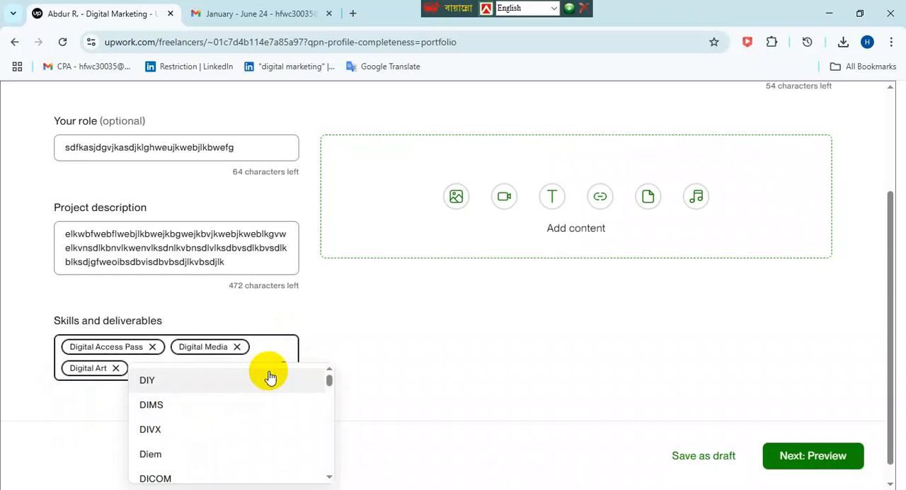
left_click(350, 349)
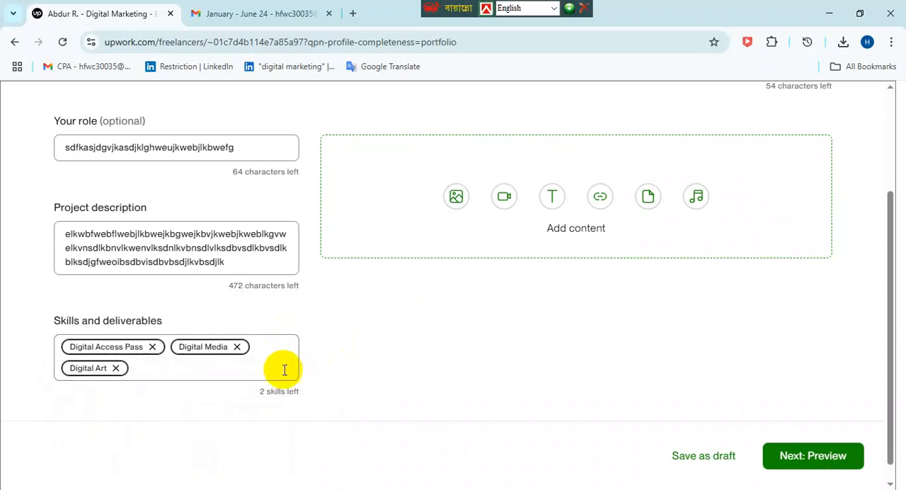
- Search the skills for "Digital" and add Digital Design as the project's fourth skill
left_click(235, 373)
type("Sos")
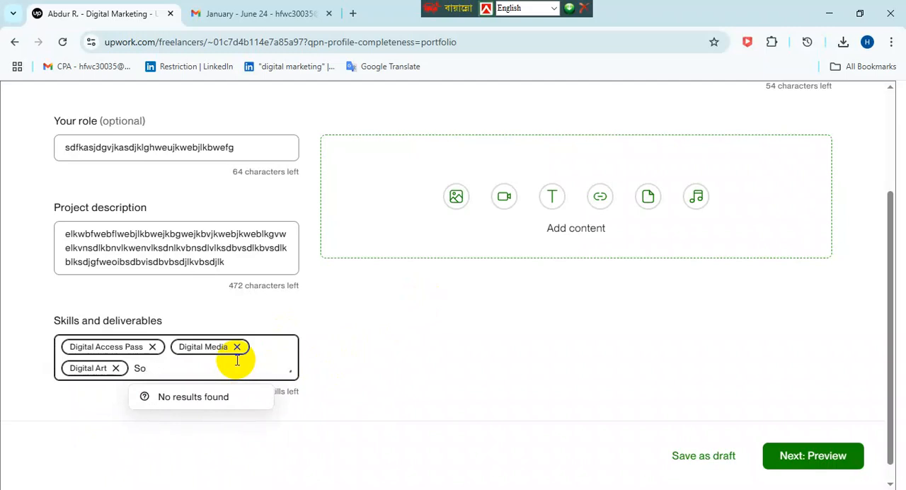
key("BackSpace")
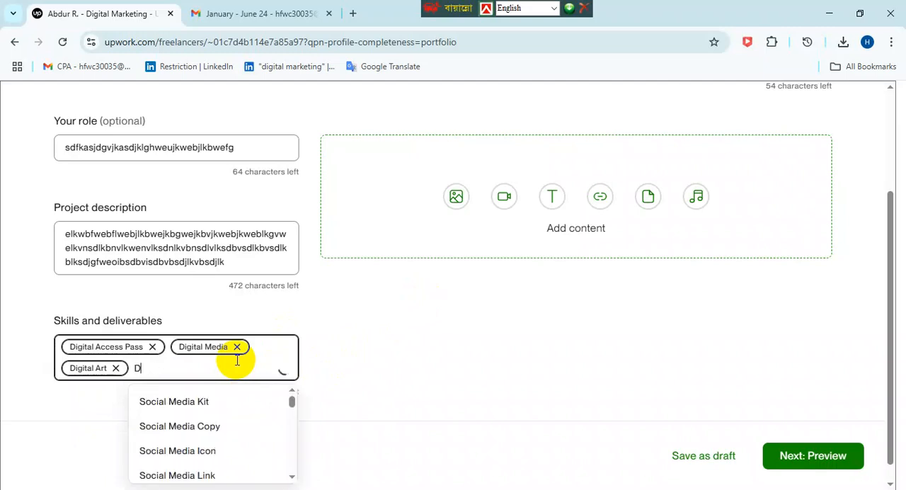
type("Dig")
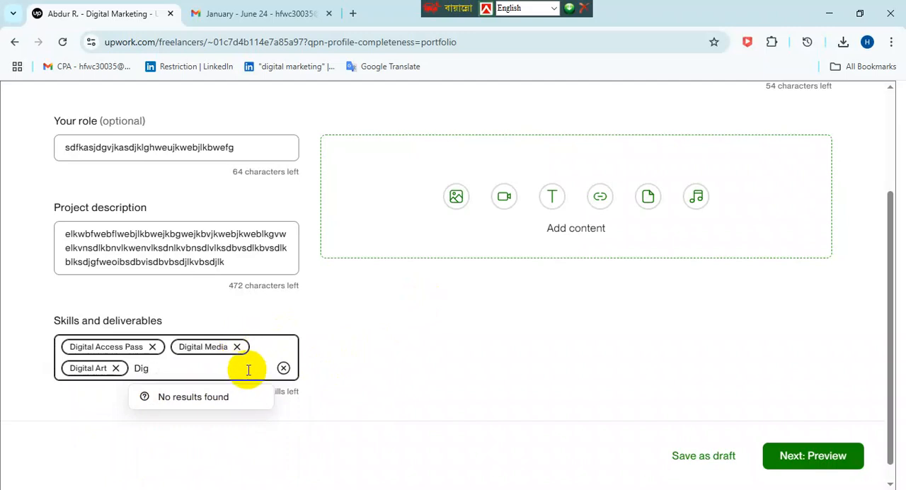
type("ital")
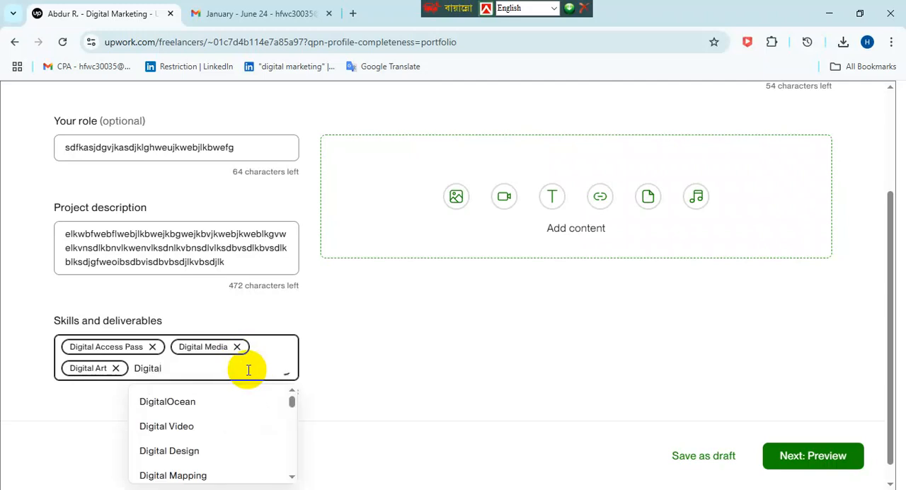
left_click(185, 457)
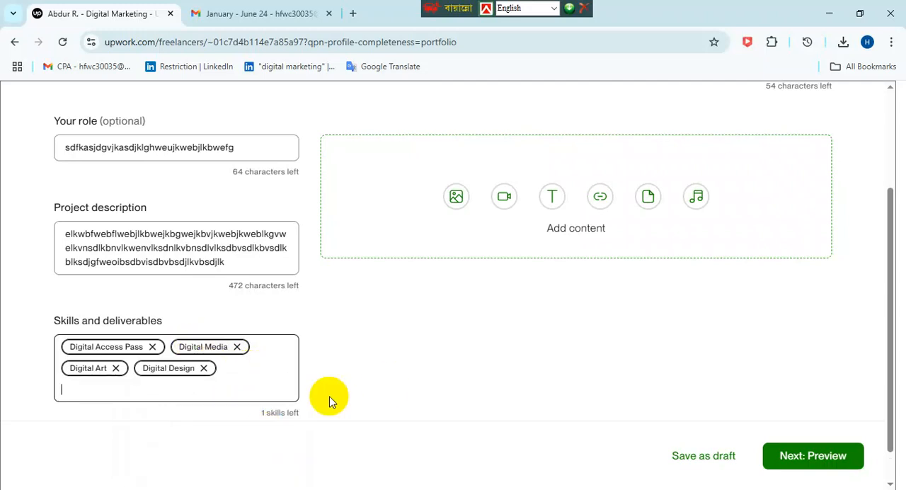
- Upload the image "Screenshot (6)" from the Screenshots folder in Pictures as the portfolio project's content
scroll(418, 368, "down", 1)
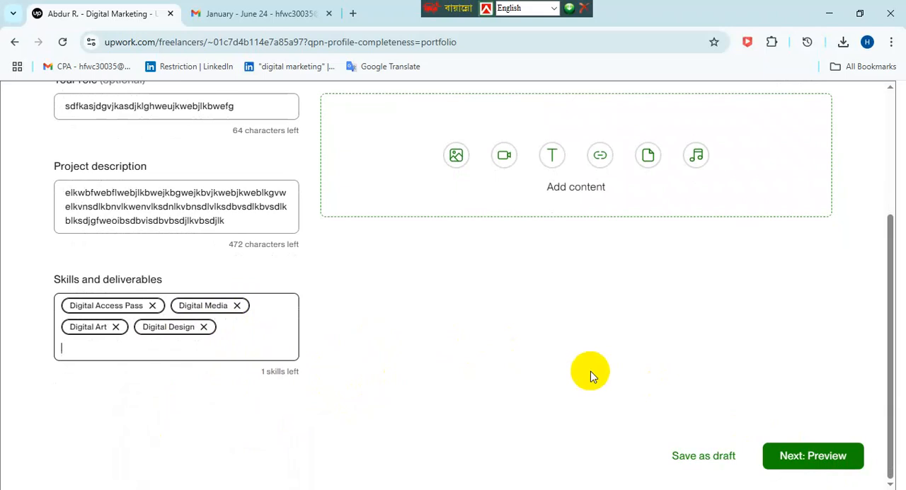
scroll(591, 371, "up", 2)
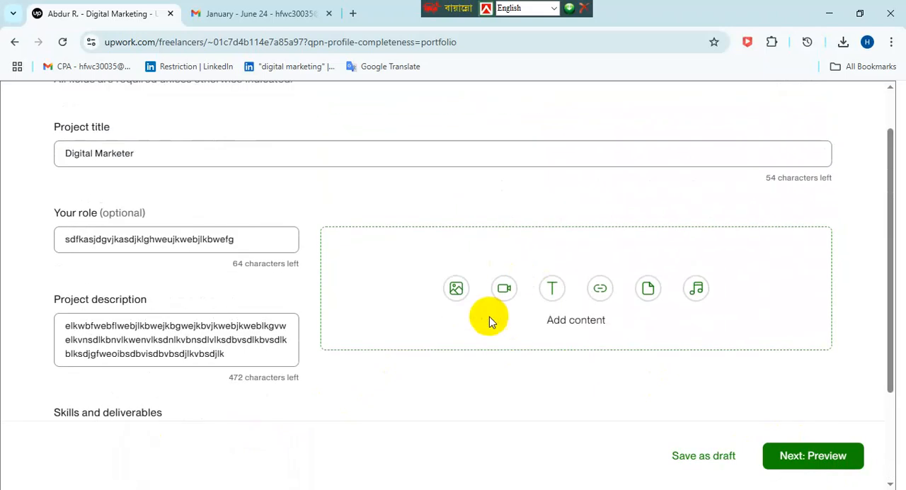
left_click(457, 296)
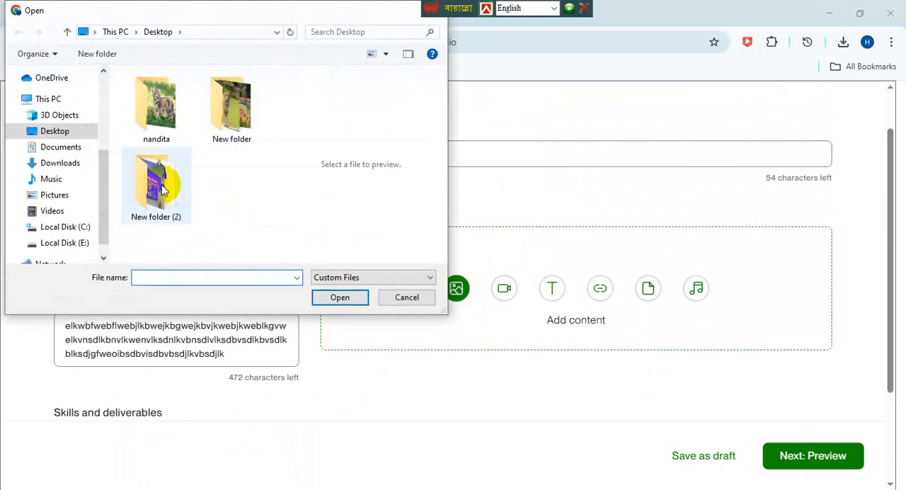
left_click(68, 164)
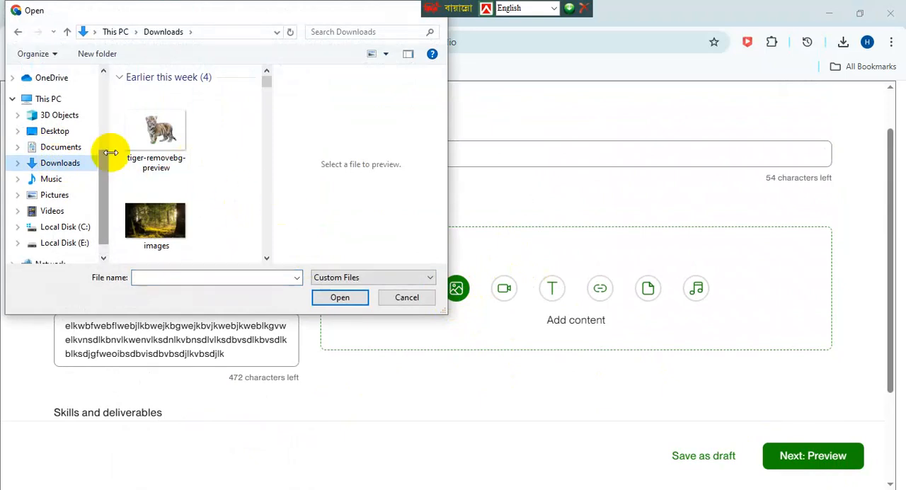
left_click(67, 195)
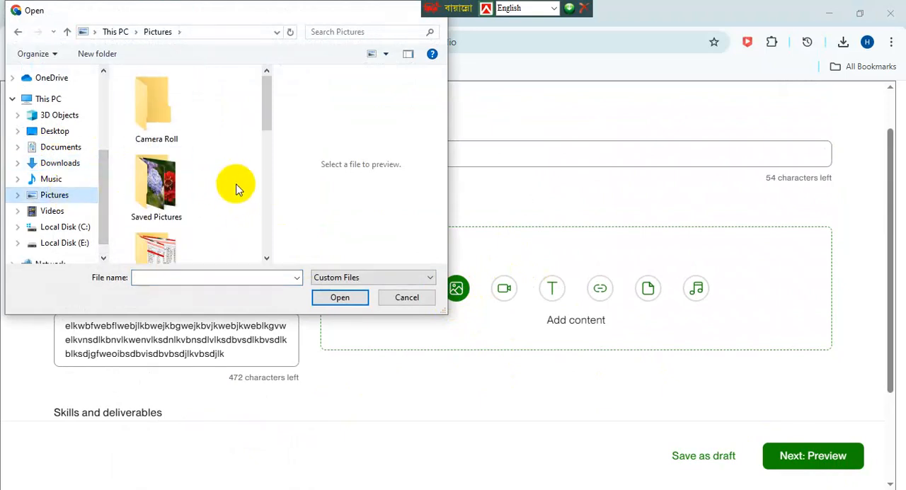
scroll(223, 208, "down", 3)
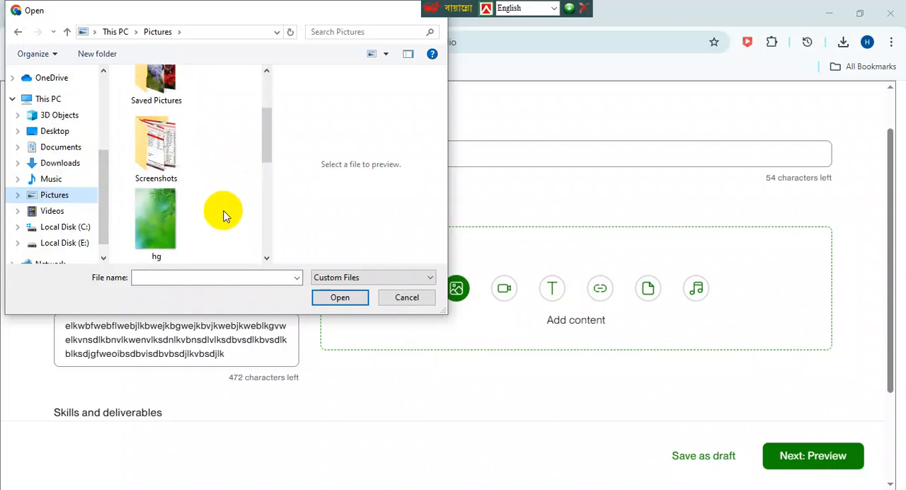
double_click(167, 161)
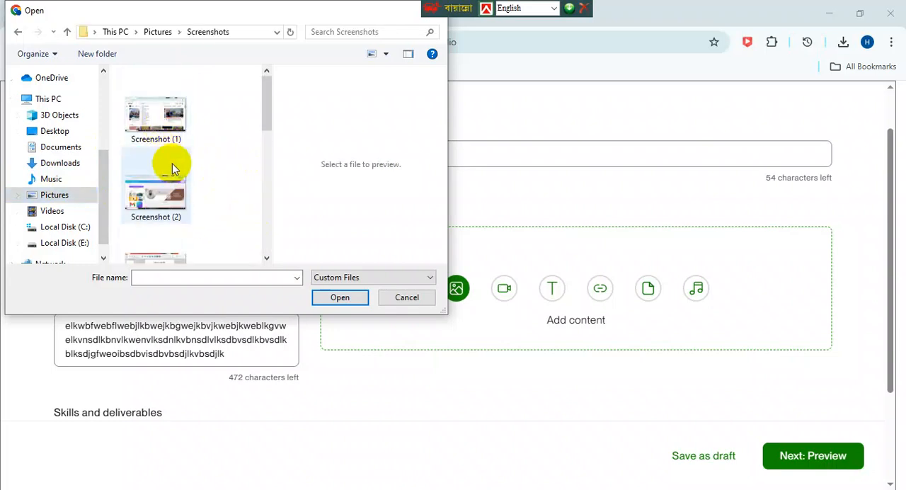
left_click(158, 137)
left_click(230, 186)
scroll(230, 185, "down", 5)
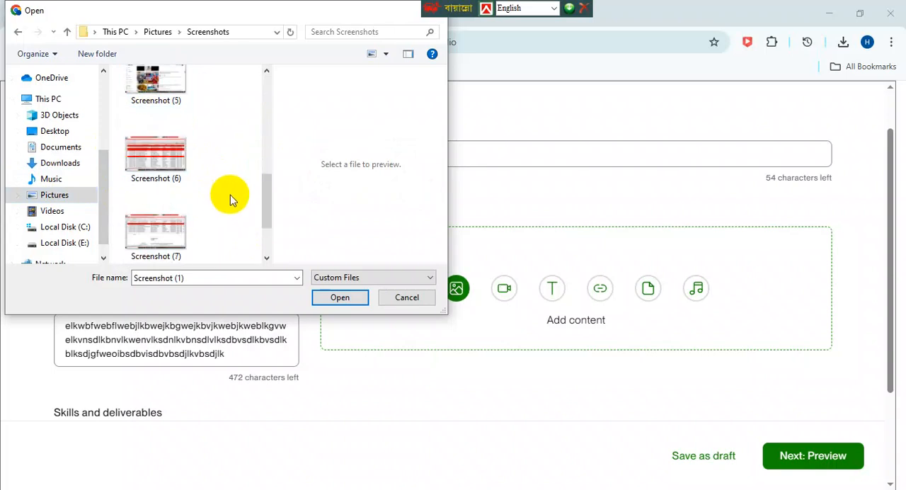
left_click(156, 157)
left_click(342, 297)
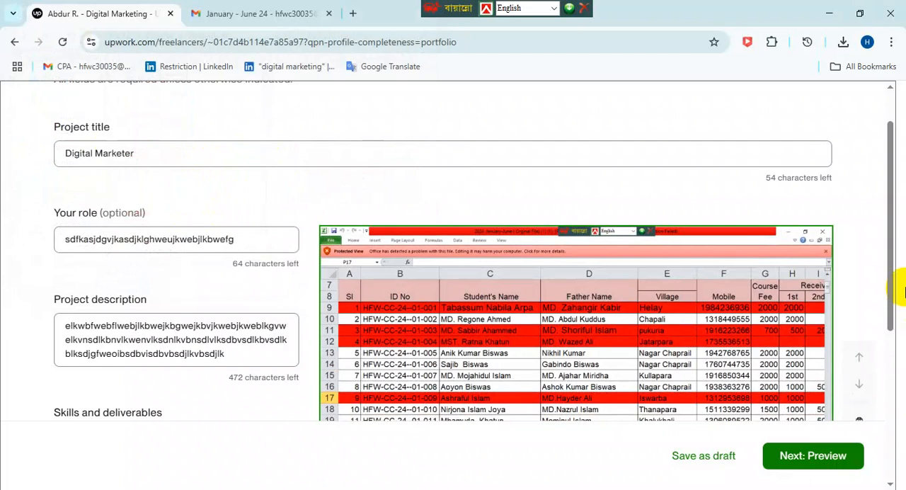
- Preview the portfolio project, keep the default thumbnail and publish it, returning to the freelancer profile
left_click(796, 460)
scroll(587, 371, "down", 1)
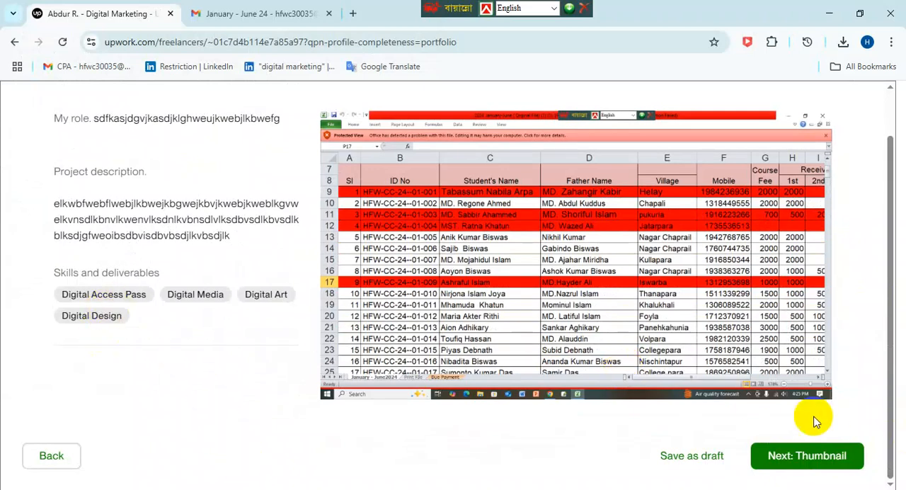
left_click(802, 461)
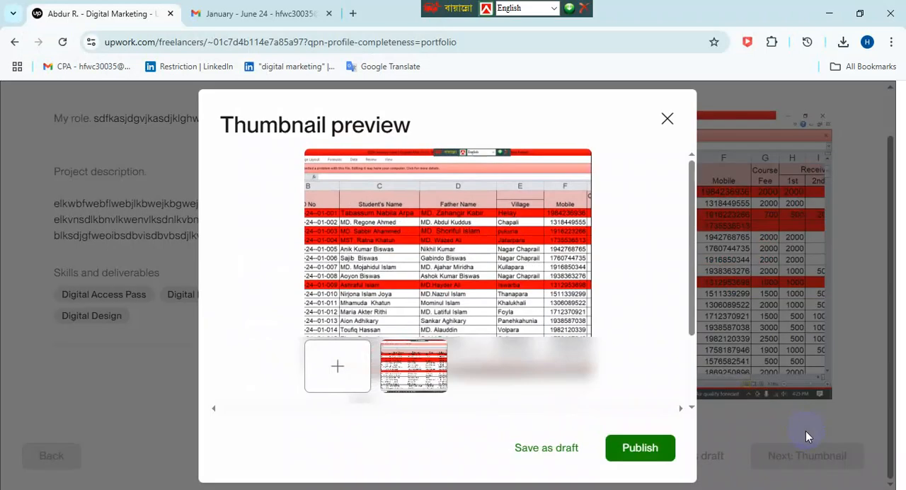
left_click(639, 440)
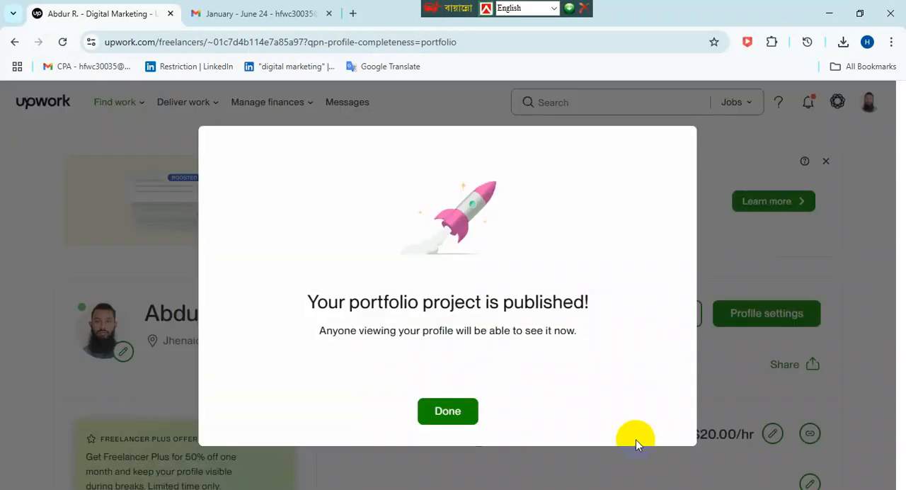
left_click(455, 427)
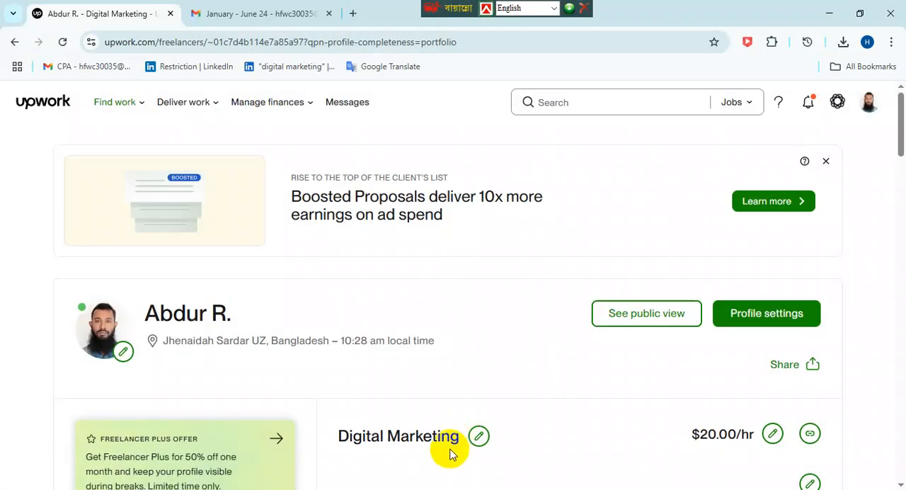
- Return to the Upwork home page and open the education form from the profile completion checklist
left_click(51, 112)
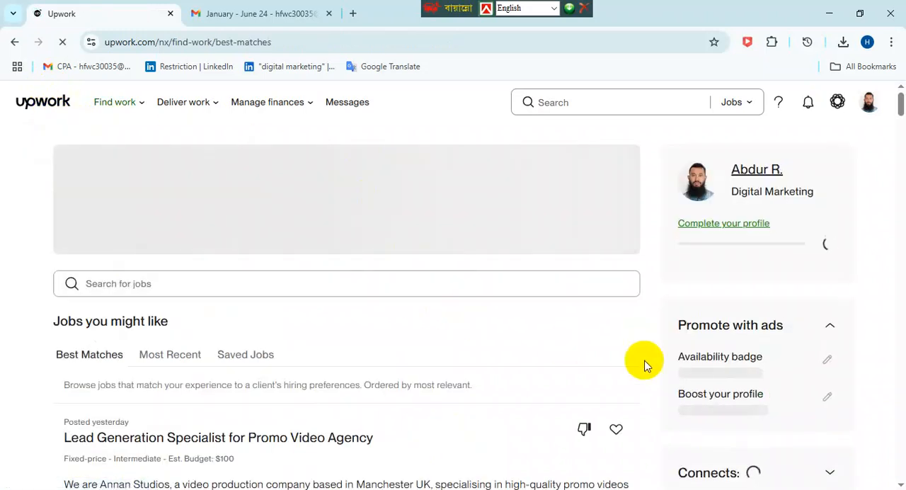
left_click(742, 226)
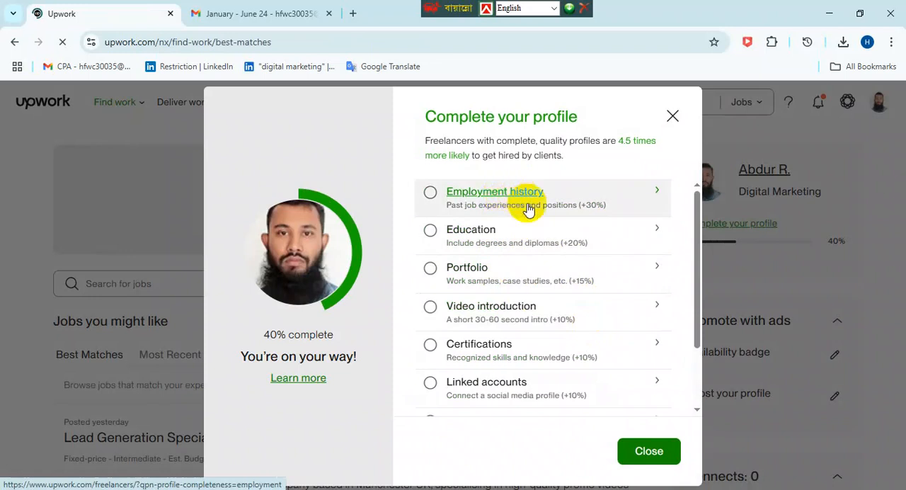
left_click(464, 238)
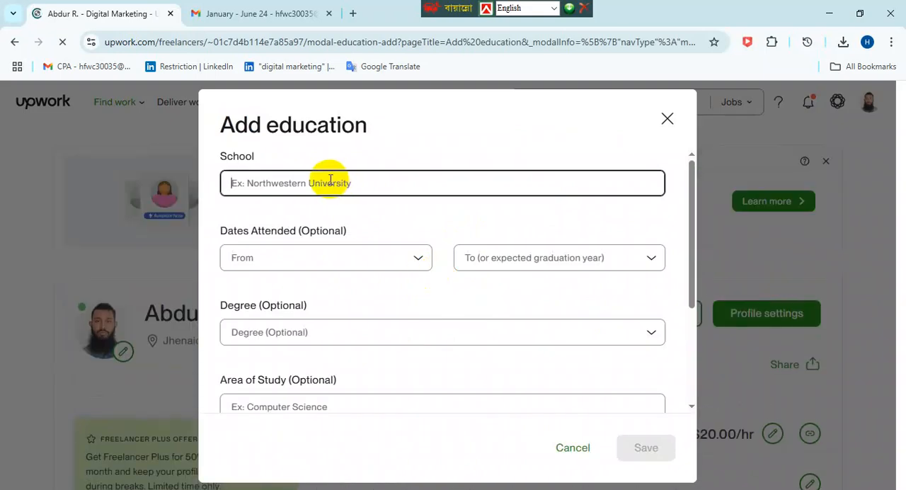
type("S")
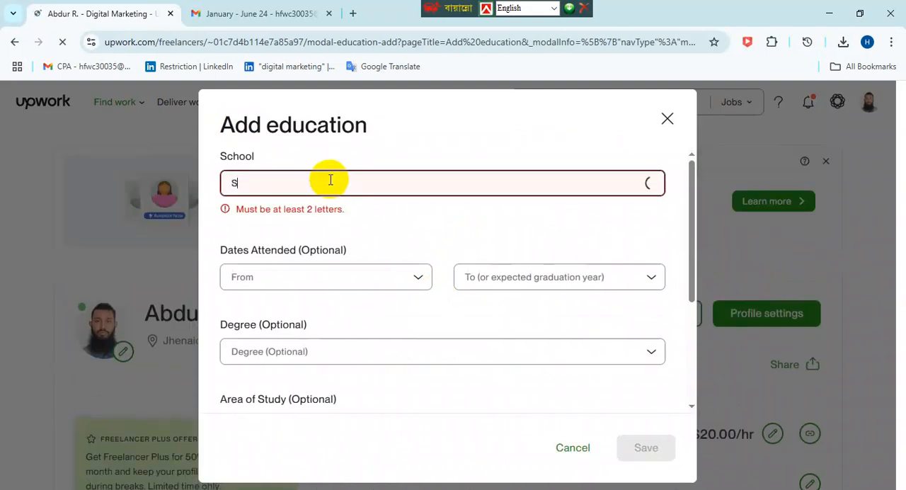
type("omi")
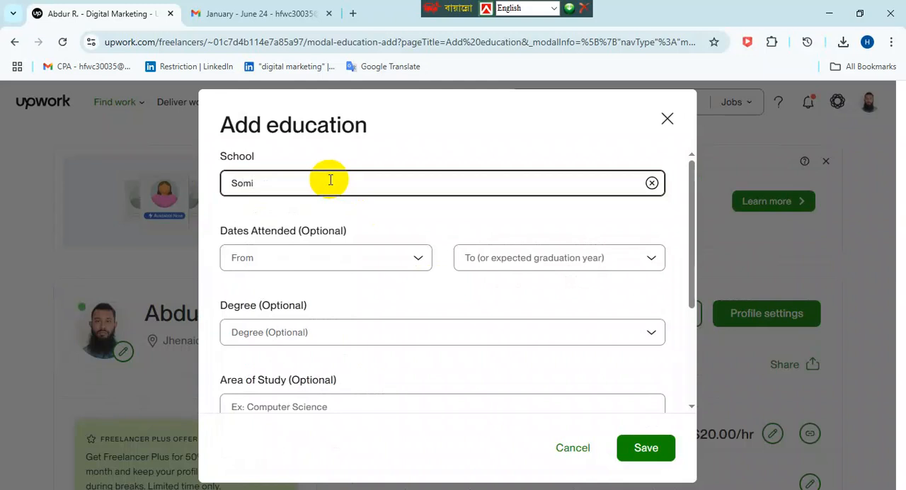
key("BackSpace")
key("BackSpace")
key("BackSpace")
- Search the schools for "Govt" and choose Govt. Hazi Mohammad Mohsin College for the education entry
type("Gov")
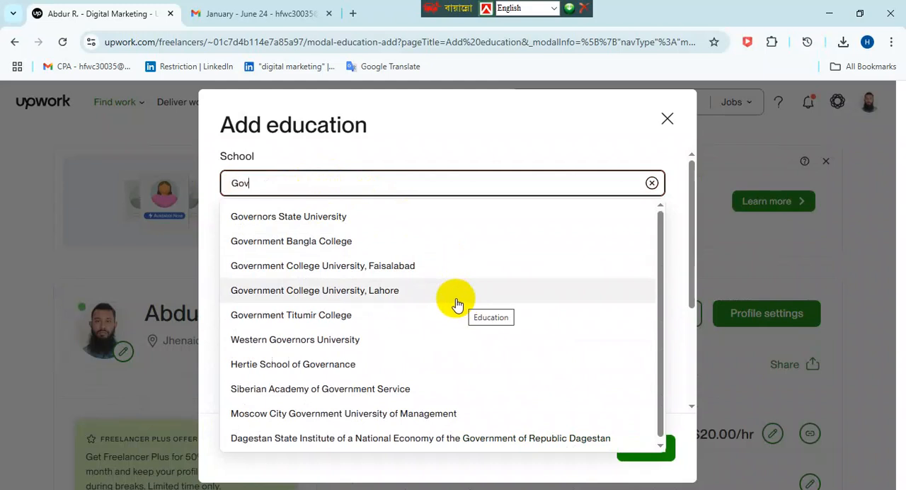
type("Dha")
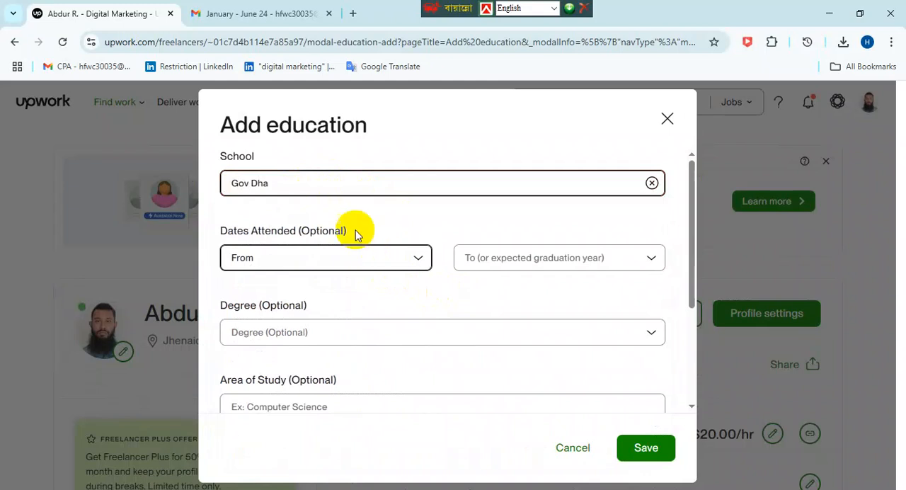
key("BackSpace")
key("BackSpace")
key("BackSpace")
key("BackSpace")
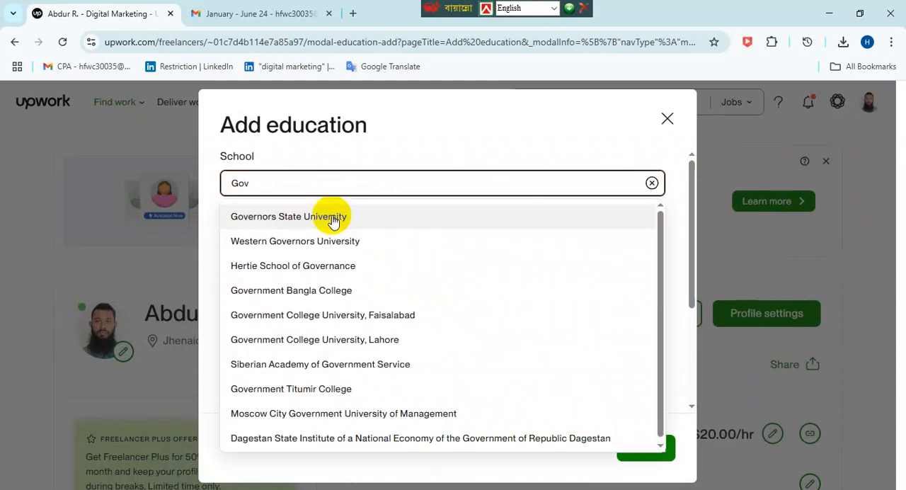
type("t. Hazi Mohammad Mohsin College")
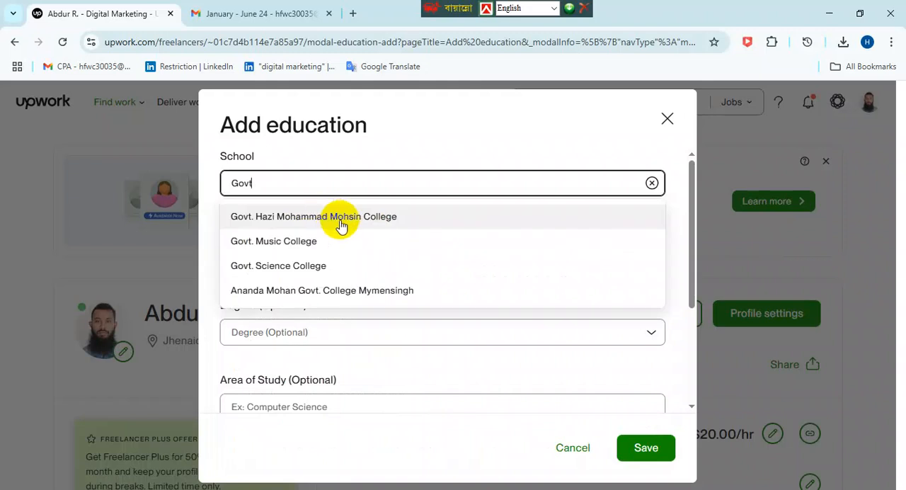
left_click(332, 219)
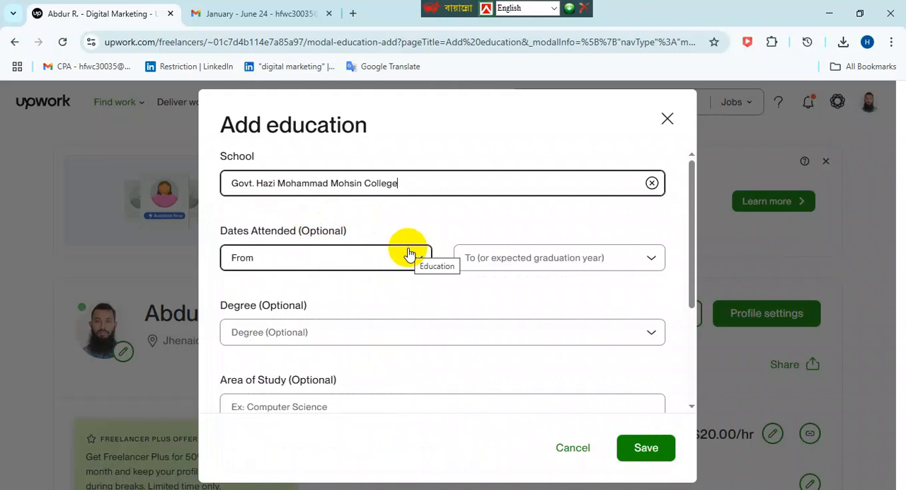
- Set the start year of the dates attended to 2009
left_click(377, 264)
scroll(255, 339, "down", 5)
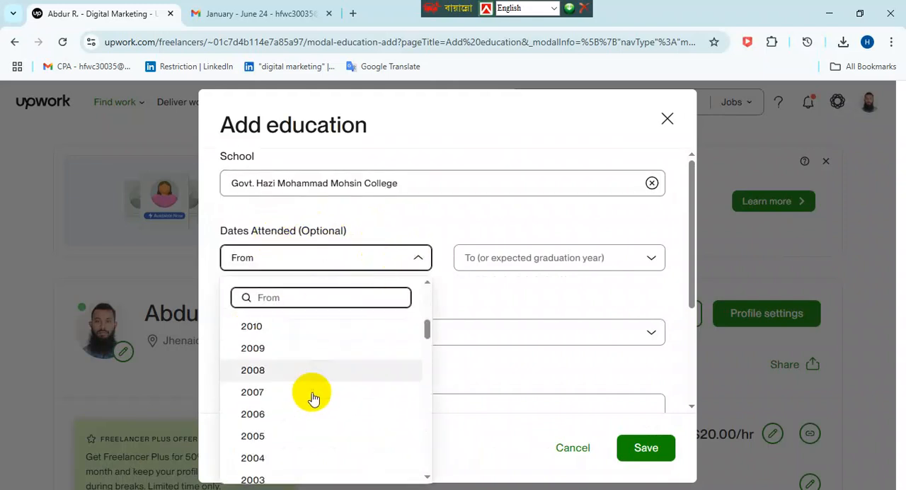
left_click(252, 348)
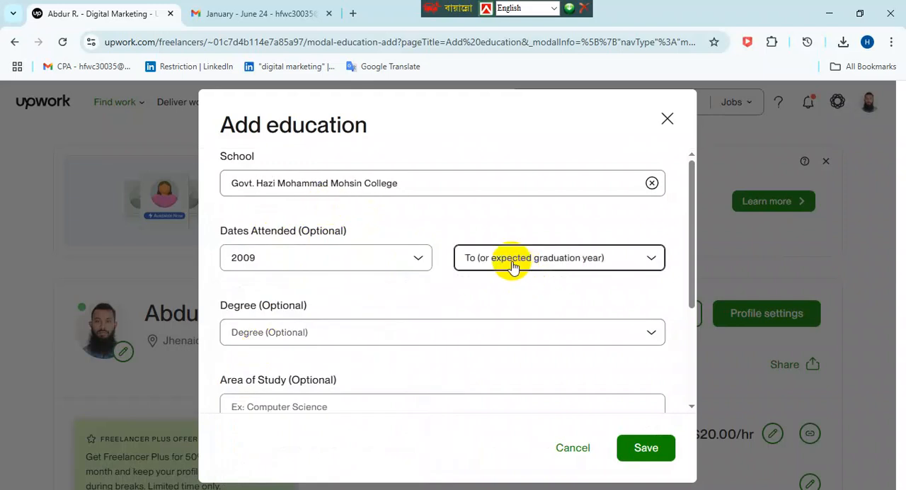
- Set both the start year and the end year of the dates attended to 2013
left_click(310, 255)
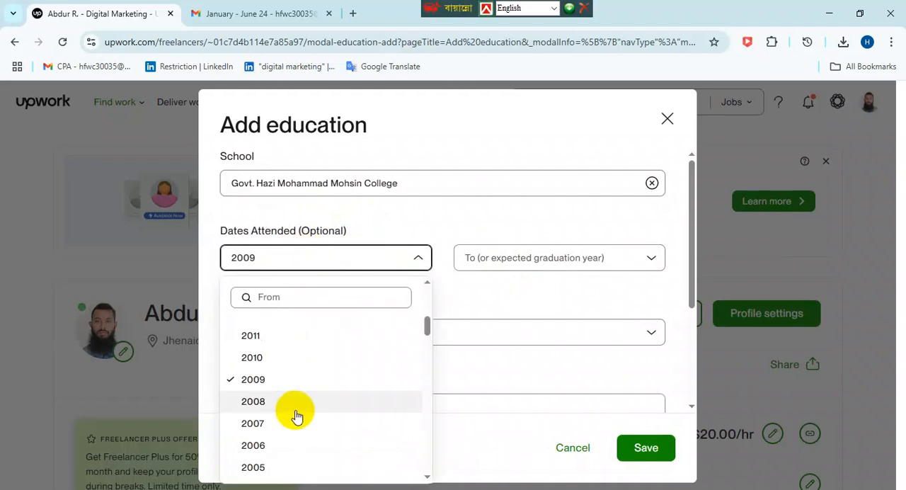
scroll(283, 425, "up", 3)
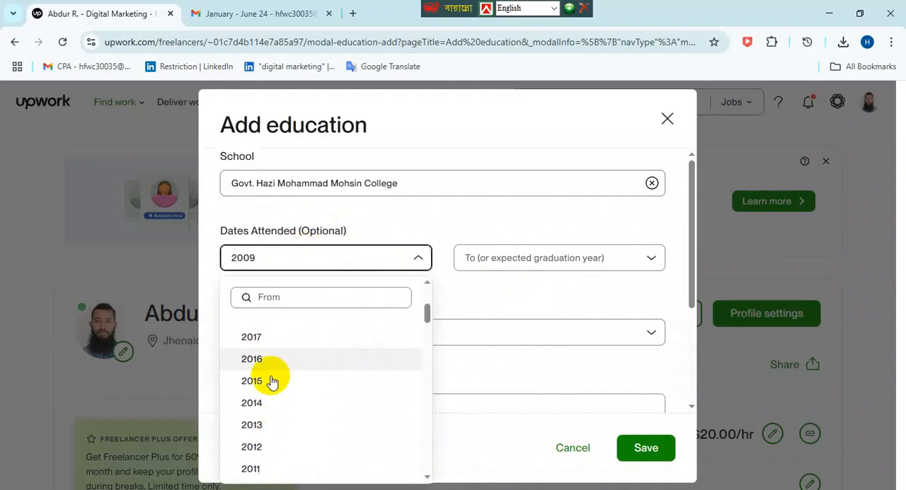
left_click(262, 423)
left_click(540, 269)
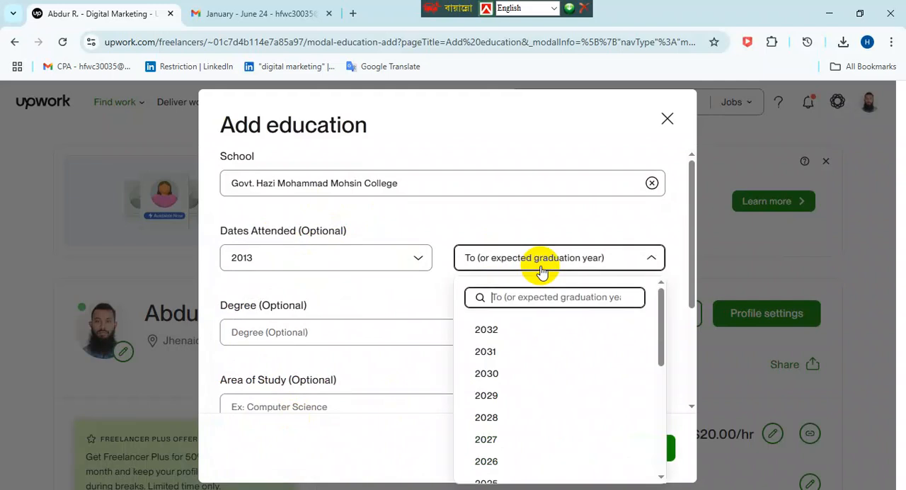
left_click(631, 265)
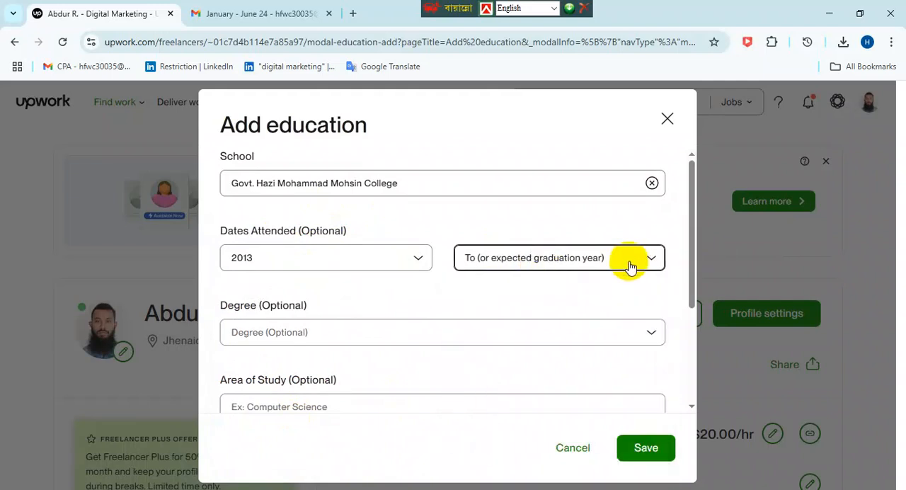
left_click(571, 269)
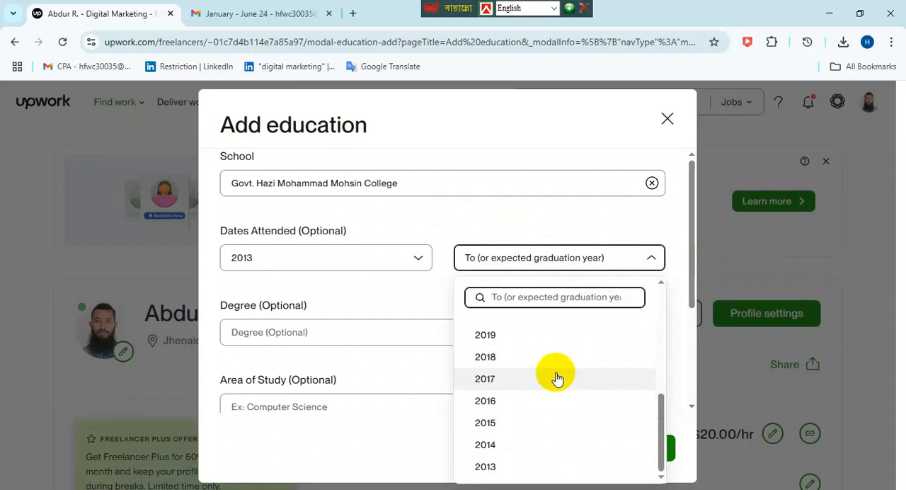
left_click(492, 469)
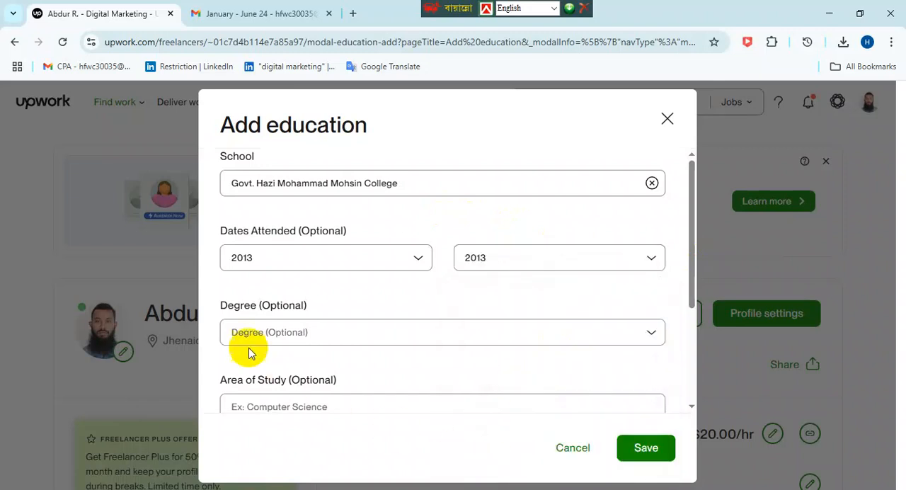
- Choose Bachelor's degree as the degree of the education entry
left_click(301, 334)
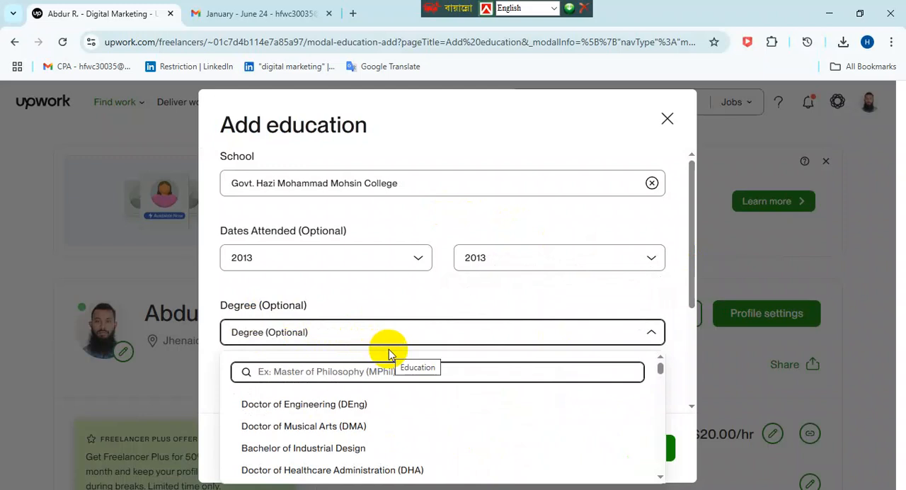
scroll(492, 422, "down", 4)
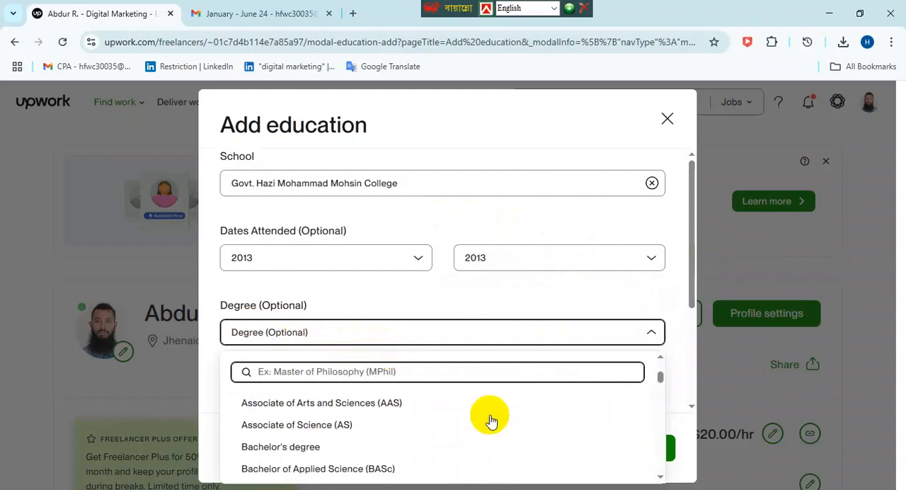
left_click(283, 449)
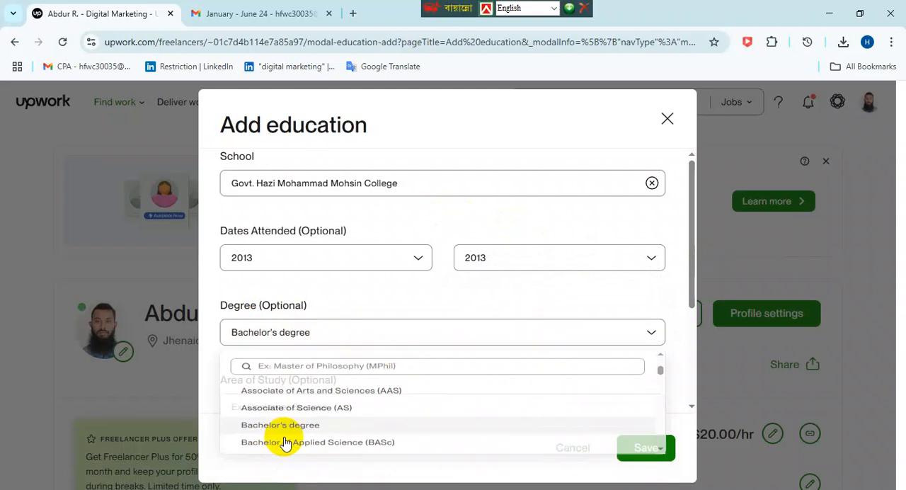
- Search the areas of study for "Com" and choose Computer science
left_click(463, 400)
scroll(484, 383, "down", 1)
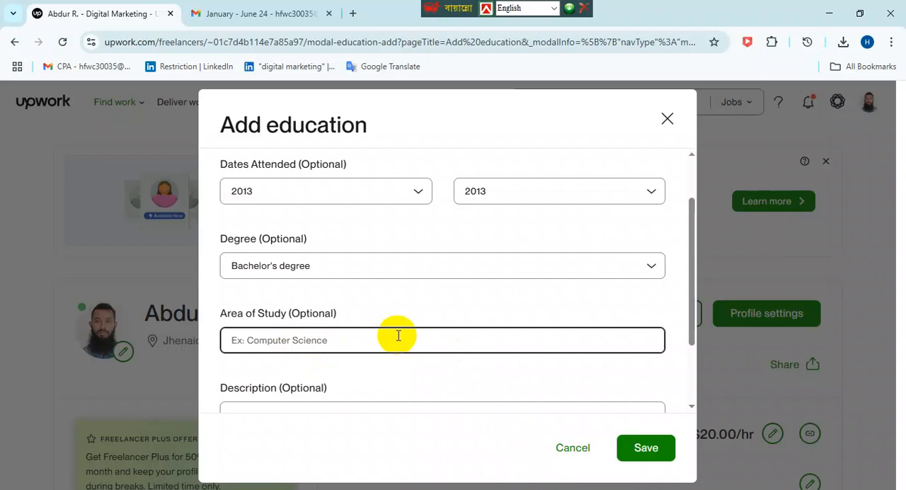
type("c")
key("BackSpace")
type("D")
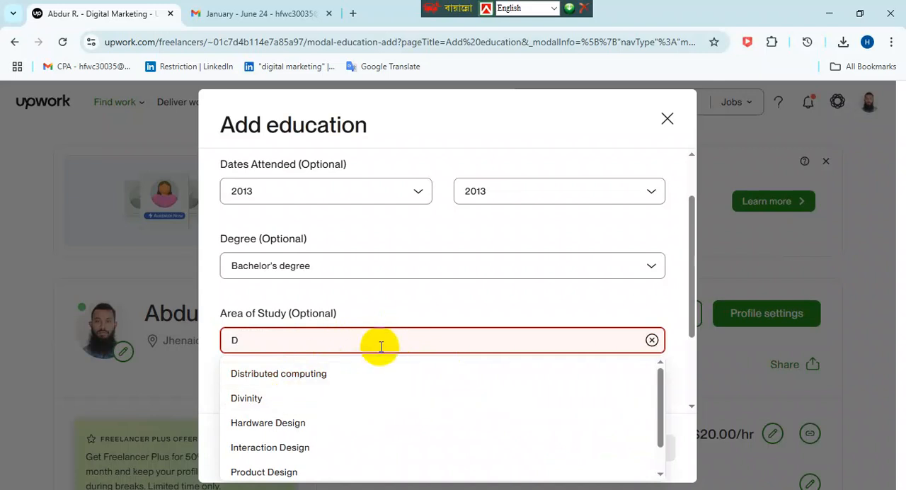
type("igita")
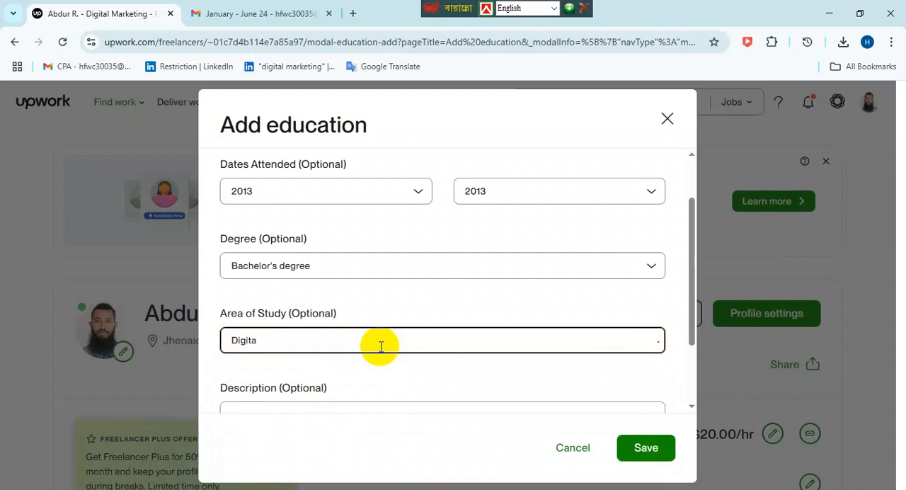
key("BackSpace")
key("BackSpace")
key("BackSpace")
key("BackSpace")
type("Com")
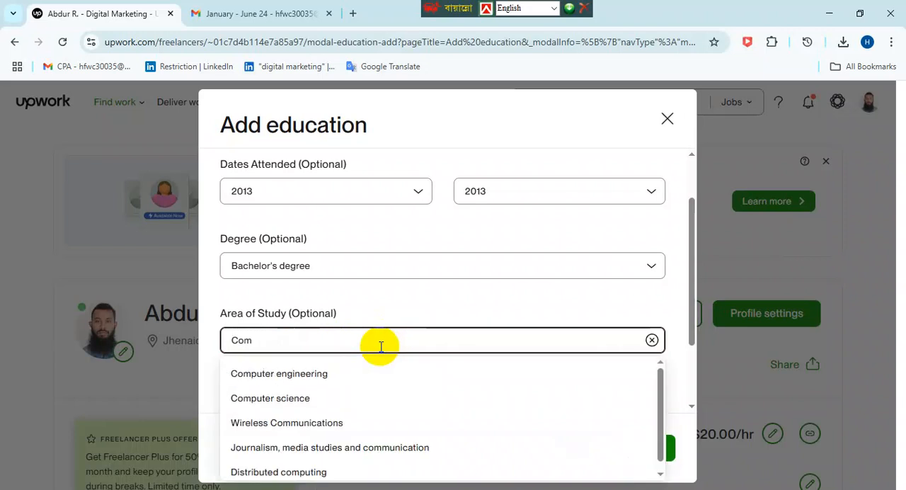
left_click(361, 399)
- Enter "waefrwefwefweef" as the placeholder education description and save the education entry
scroll(418, 358, "down", 1)
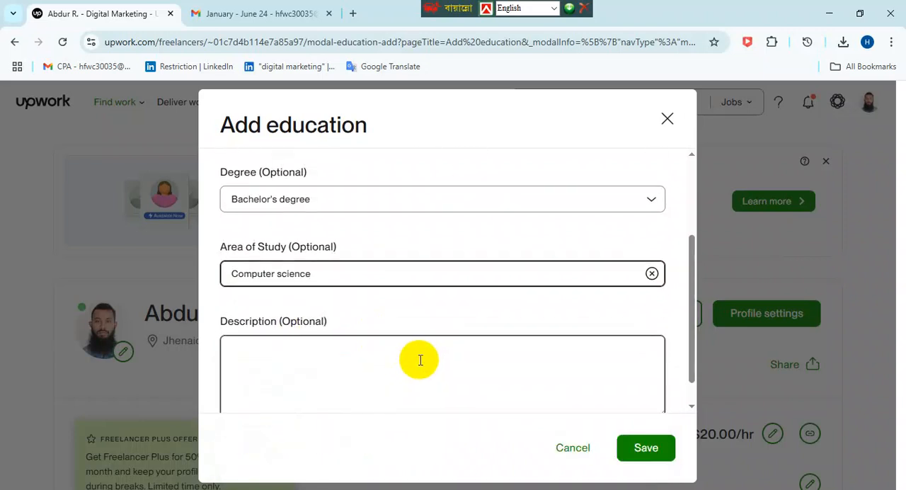
left_click(419, 358)
type("waefrwefwefwef")
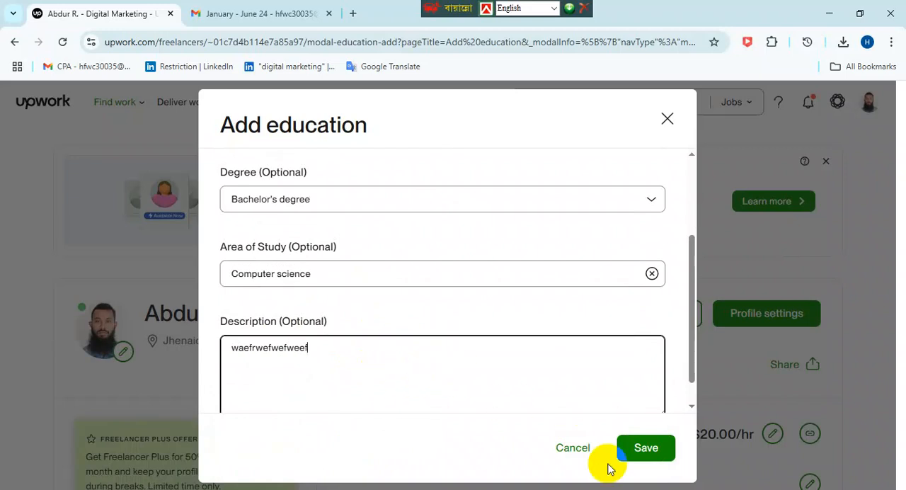
left_click(623, 447)
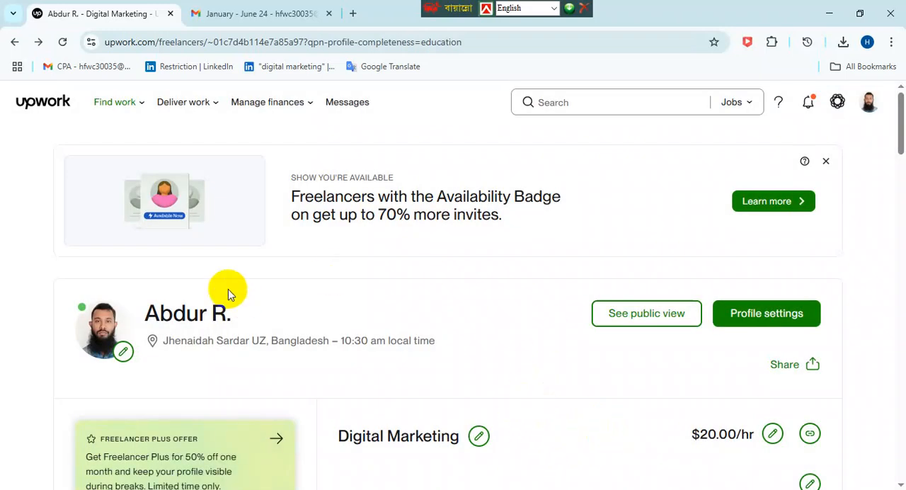
- Open a new employment history entry from the profile completion checklist on the Find Work home page
left_click(44, 101)
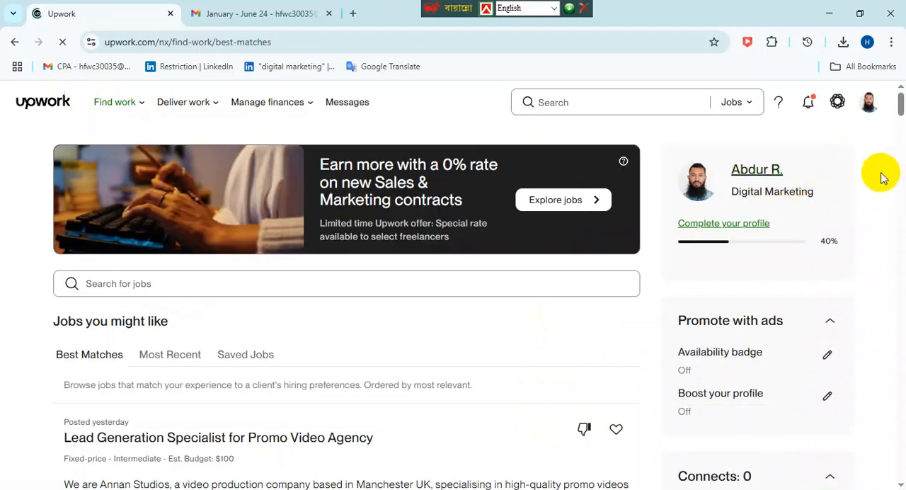
left_click(745, 223)
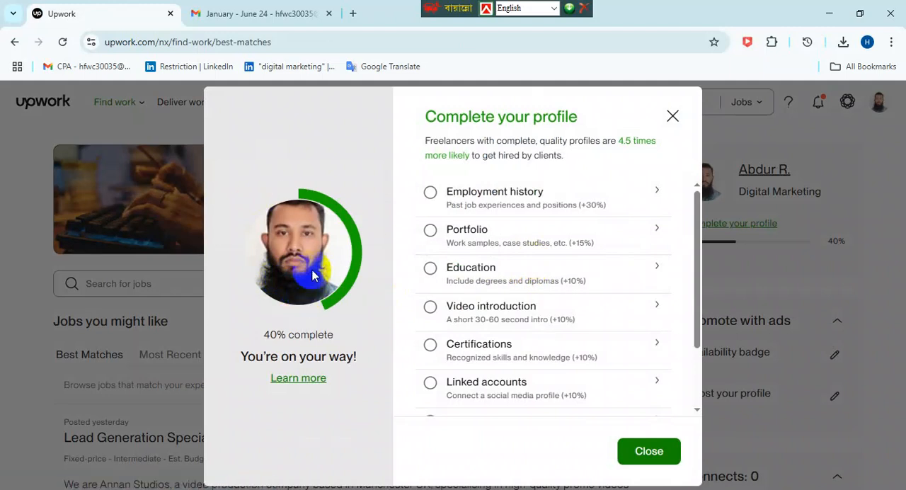
scroll(559, 275, "down", 2)
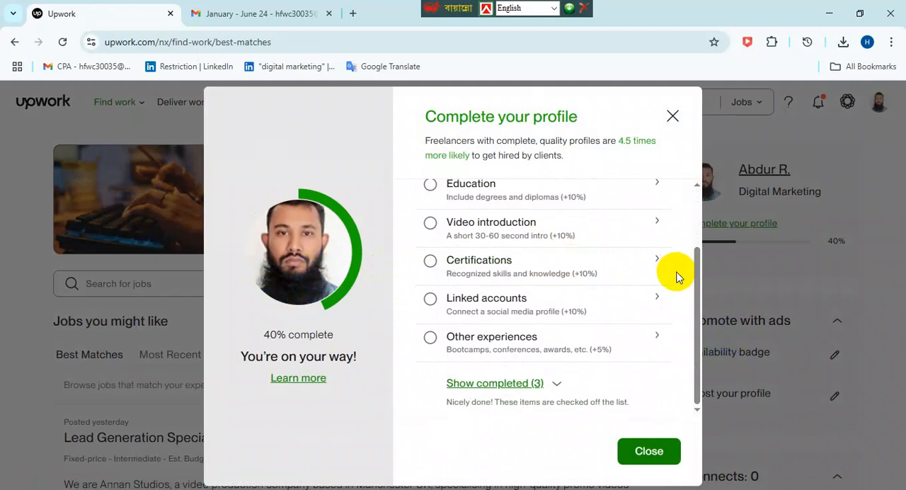
scroll(676, 275, "up", 2)
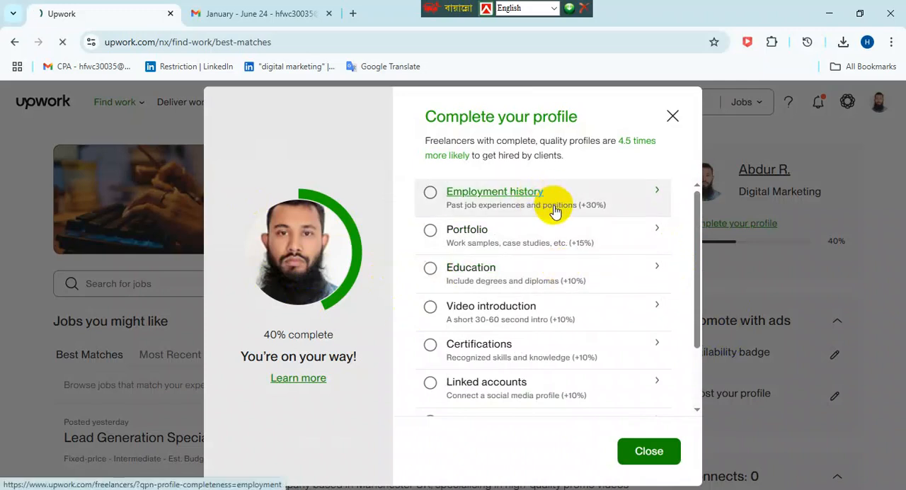
left_click(554, 211)
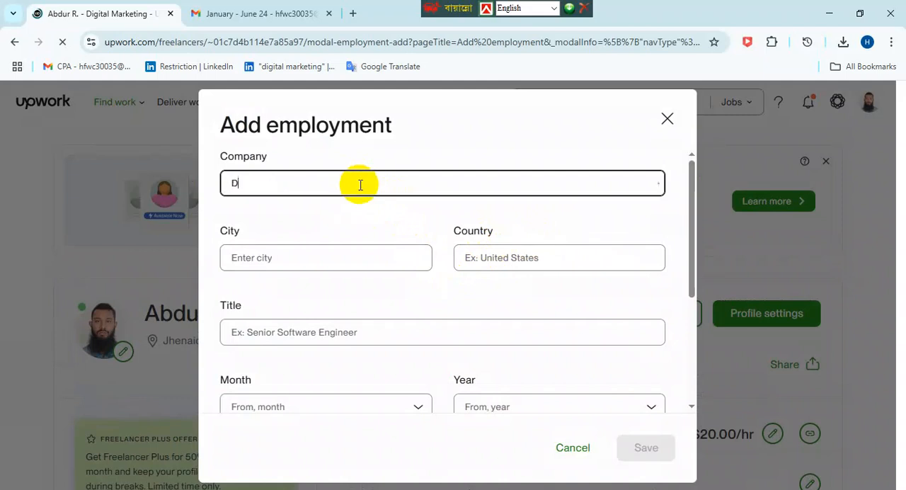
- Enter AB Digital IT as the company and Dhaka as the city of the employment entry
key("BackSpace")
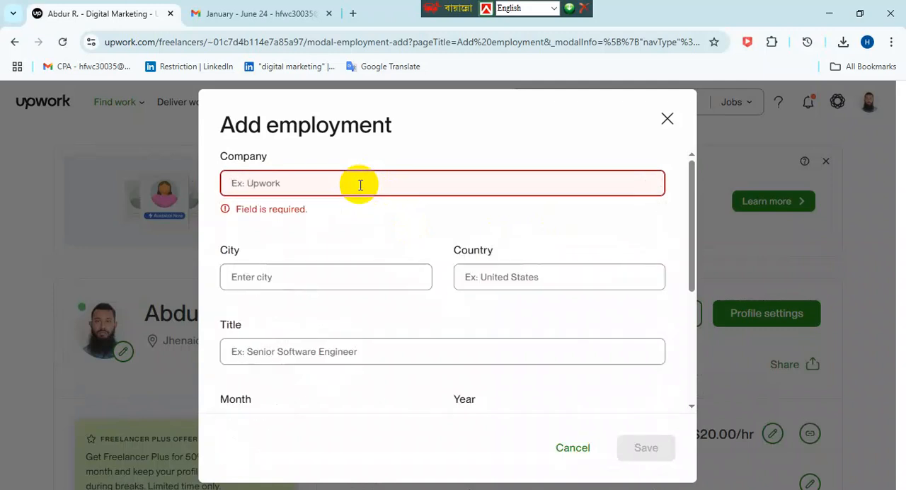
type("AB Digital IT")
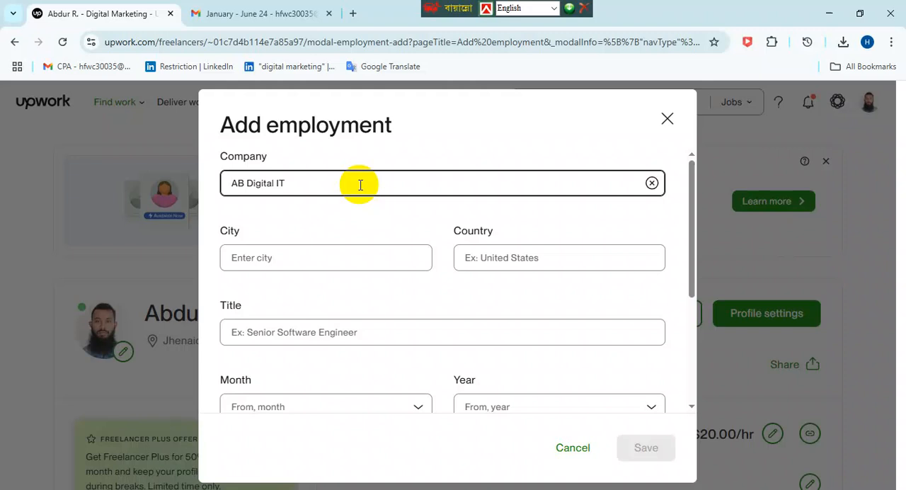
left_click(289, 257)
type("Dhaka")
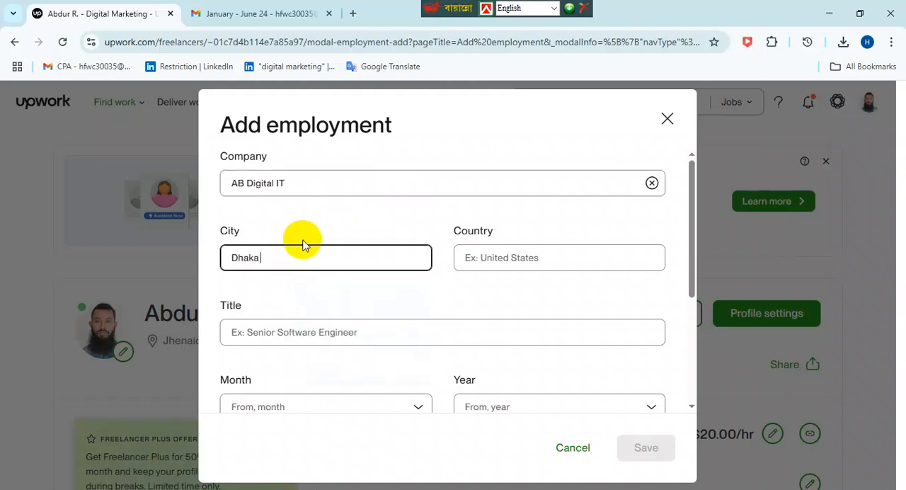
left_click(260, 262)
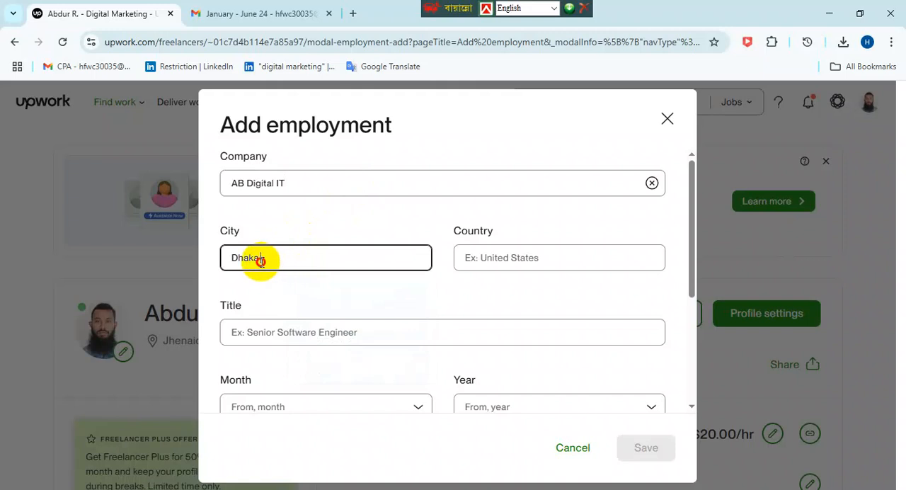
double_click(260, 262)
left_click(296, 253)
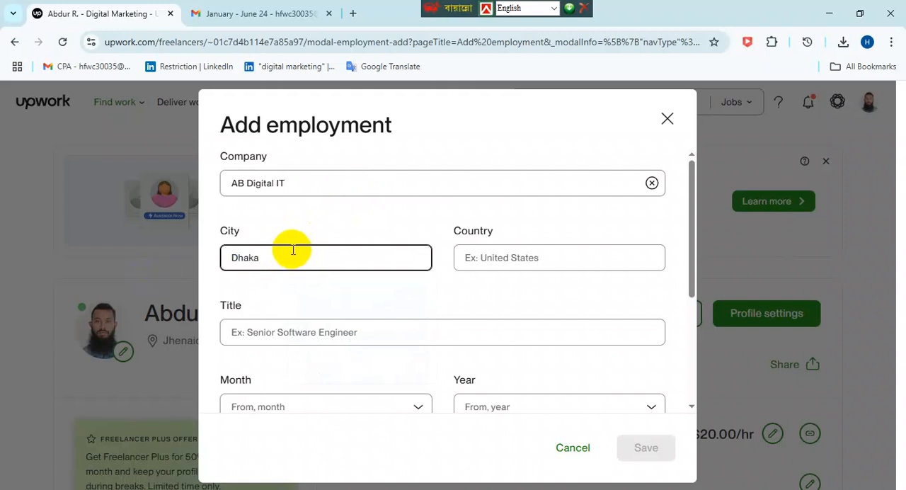
left_click_drag(269, 263, 207, 263)
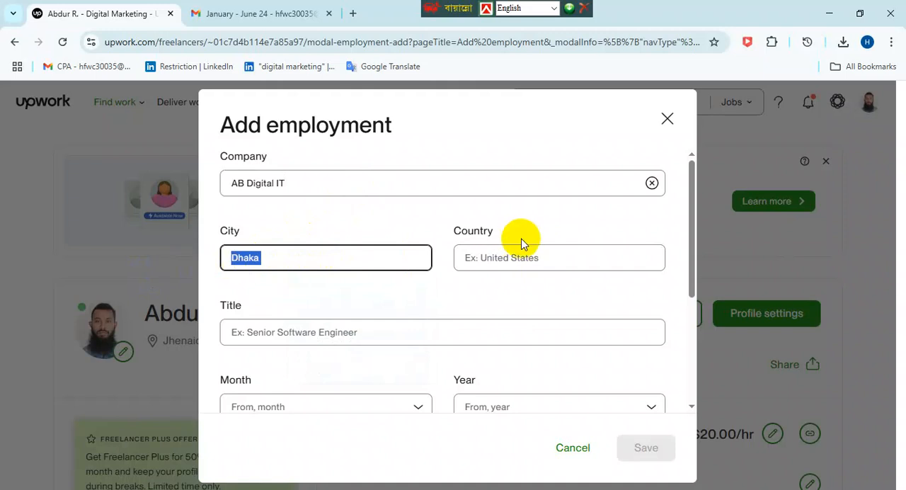
- Set the employment entry's country to Bangladesh and its job title to Digital Marketing
left_click(524, 255)
type("Ba")
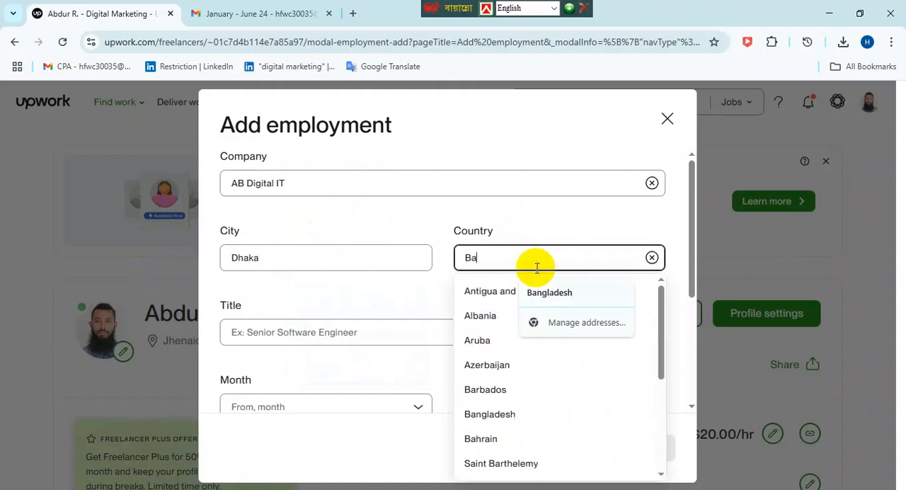
type("ngla")
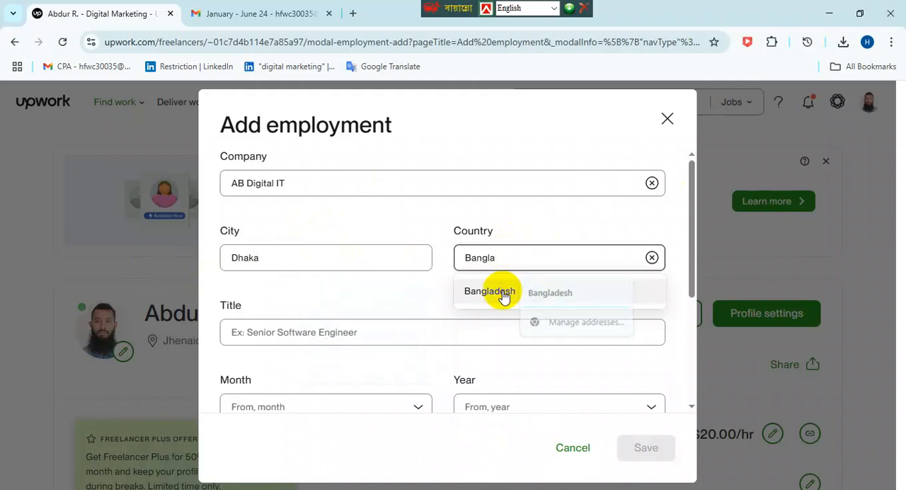
left_click(503, 296)
scroll(348, 300, "down", 1)
left_click(276, 257)
type("D")
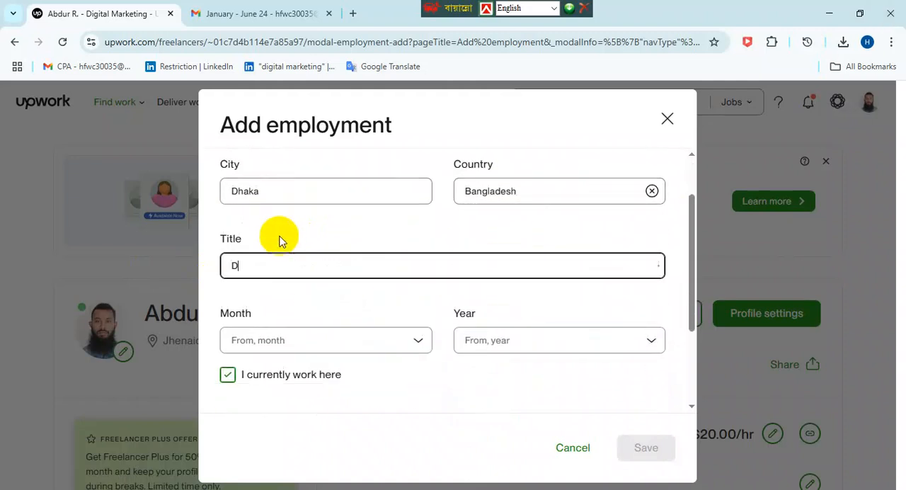
type("igital Marketi")
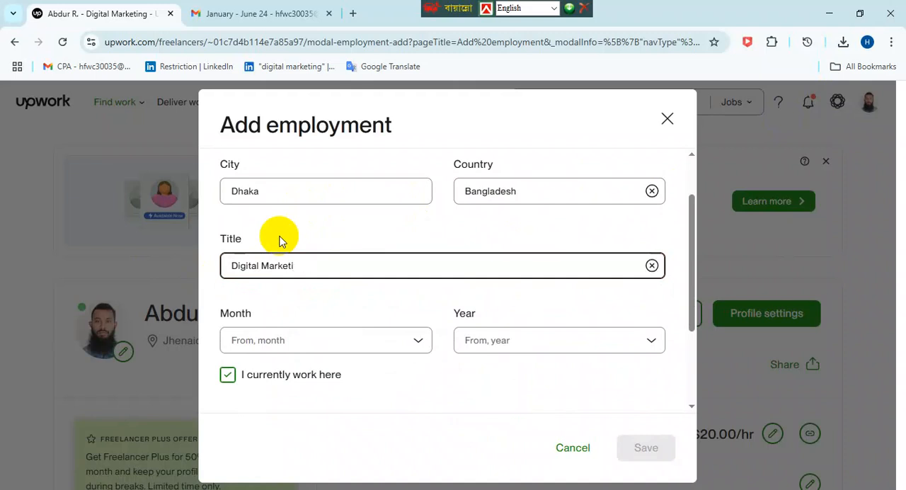
- Set the start date of the AB Digital IT employment to January 2023
left_click(333, 341)
left_click(258, 413)
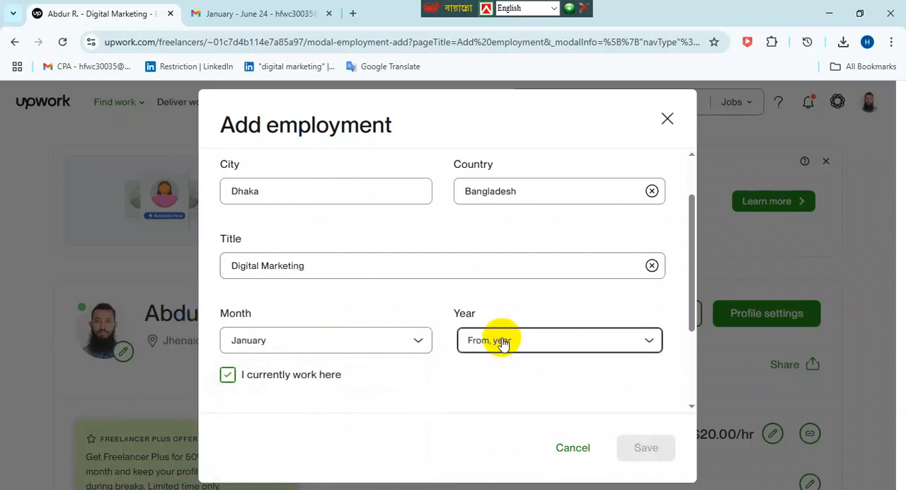
left_click(498, 340)
left_click(495, 462)
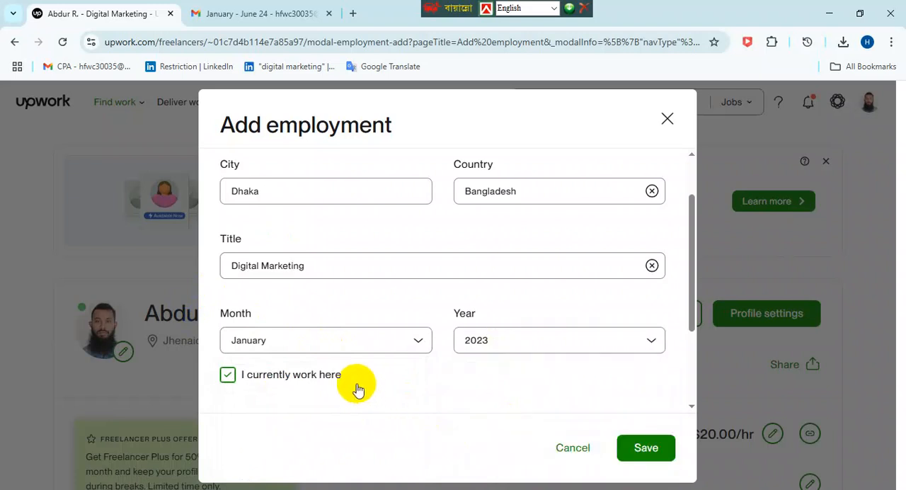
- Unmark the job as current, set its end date to January 2024 and save the employment entry
left_click(226, 376)
scroll(421, 340, "down", 3)
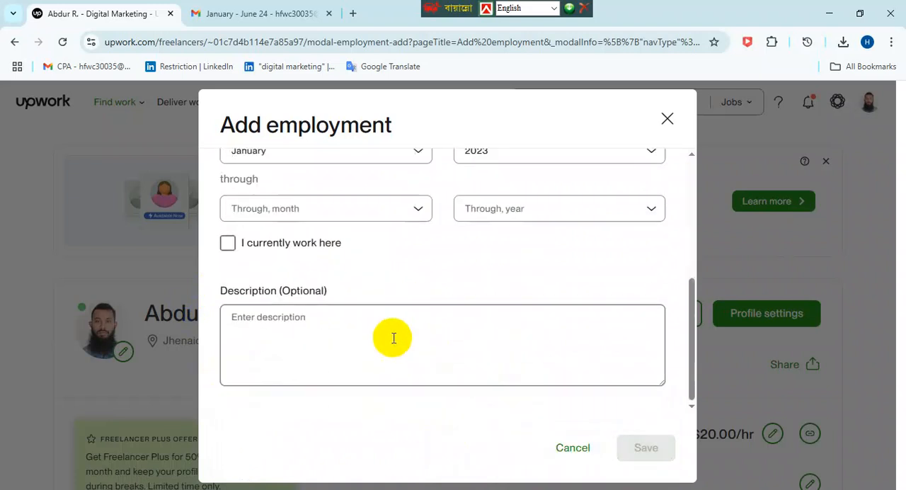
left_click(305, 224)
left_click(358, 280)
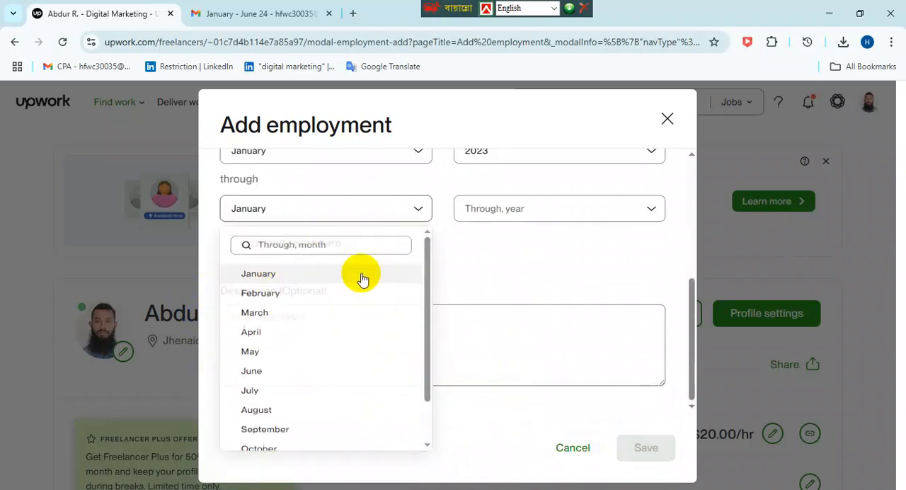
left_click(500, 219)
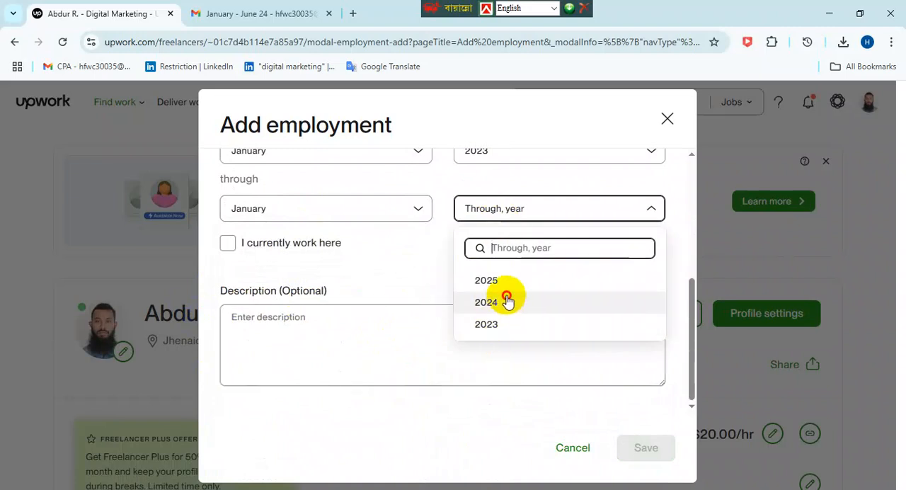
left_click(504, 301)
left_click(666, 445)
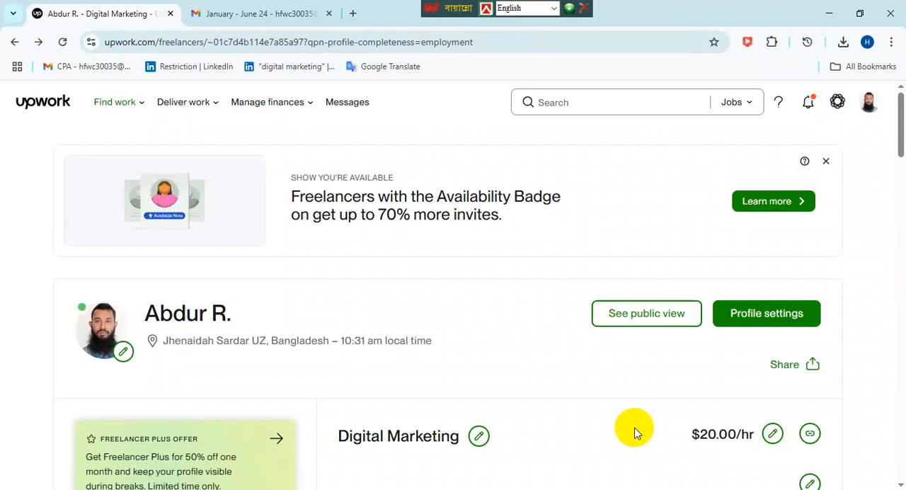
- Return to the home page, review the profile completion checklist and open its Portfolio item
left_click(36, 106)
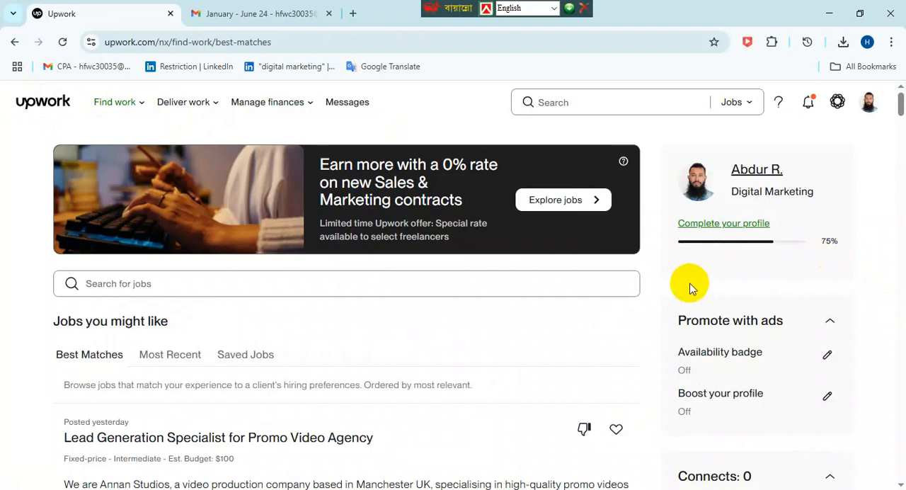
left_click(708, 224)
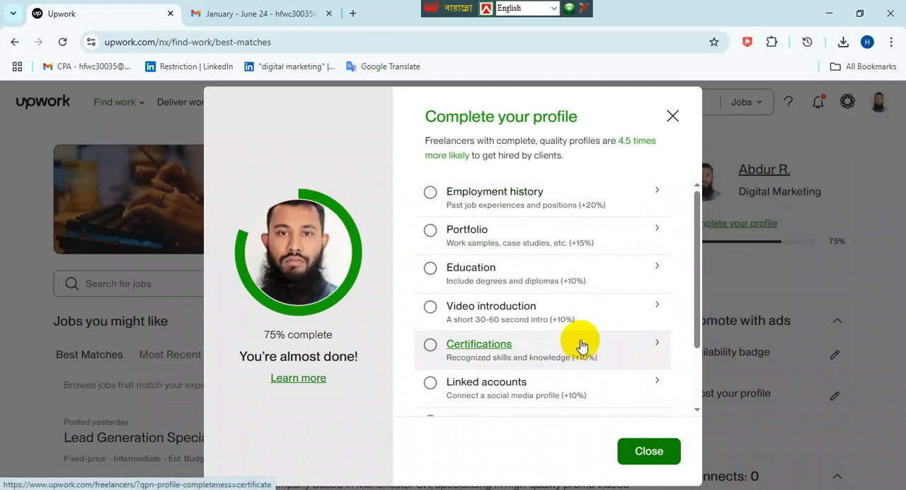
scroll(577, 333, "down", 2)
scroll(644, 301, "up", 2)
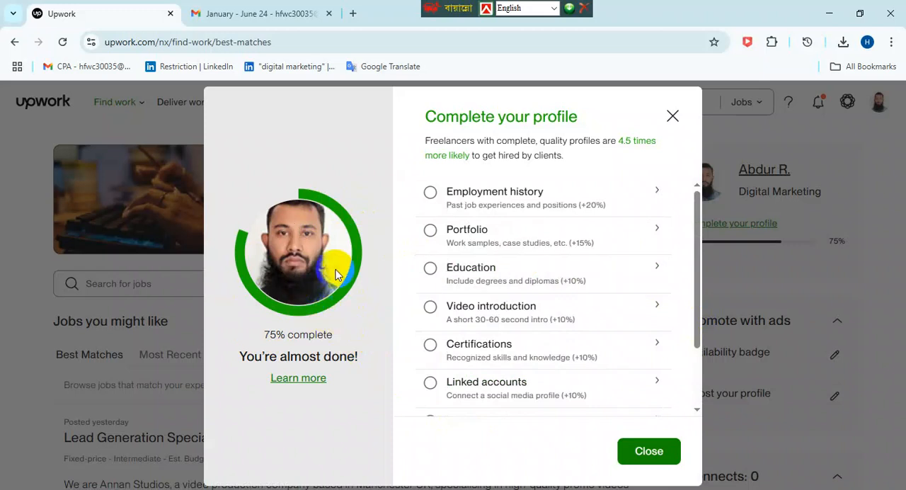
left_click(469, 238)
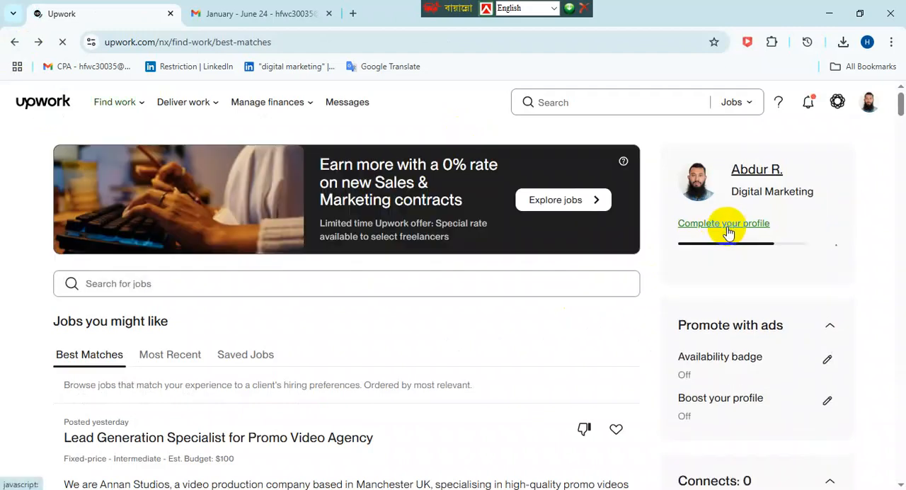
- Start another employment history entry from the profile completion checklist and enter Bipas IT as the company
left_click(674, 247)
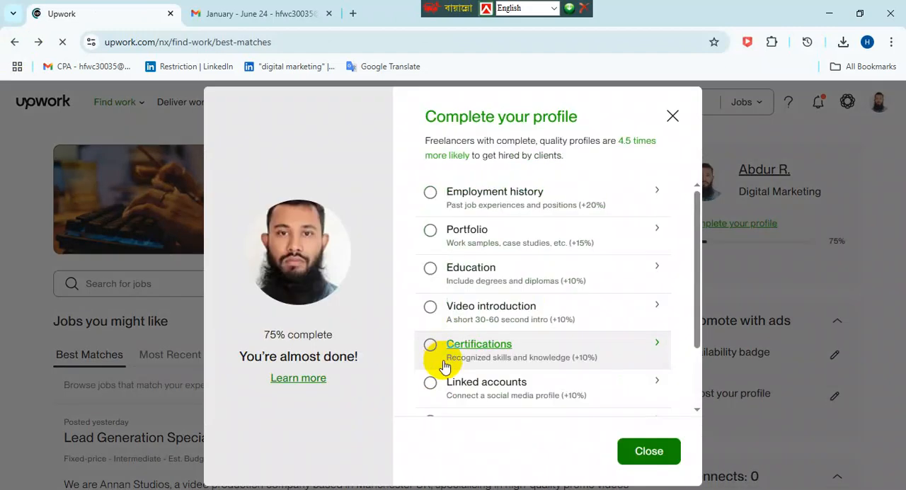
left_click(500, 204)
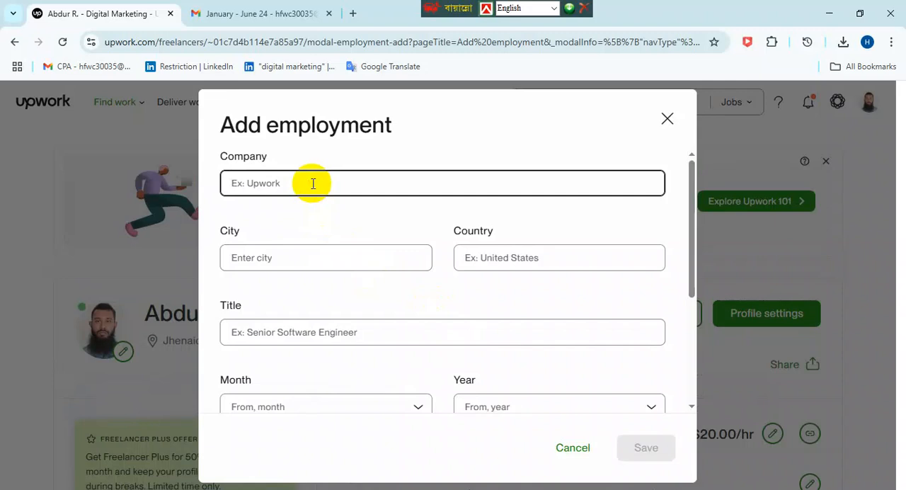
type("Bipas IT")
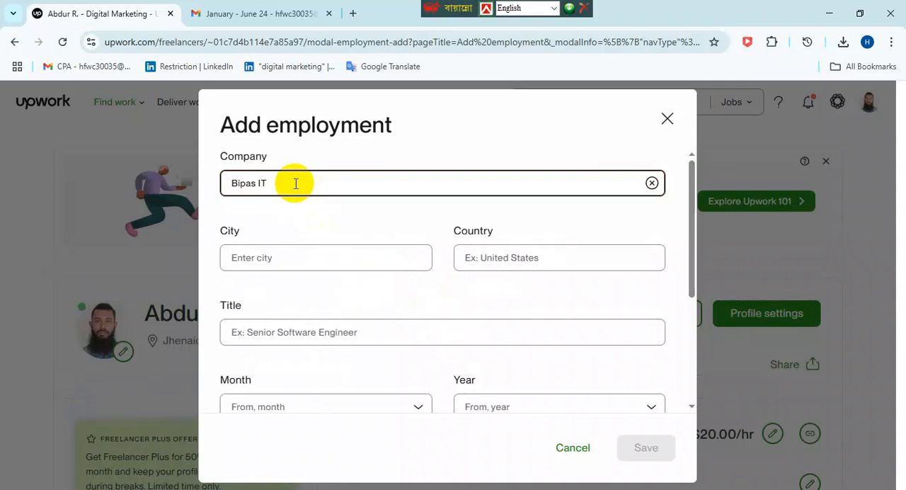
- Set the city to Dhaka and the country to Bangladesh for the Bipas IT employment
left_click(268, 256)
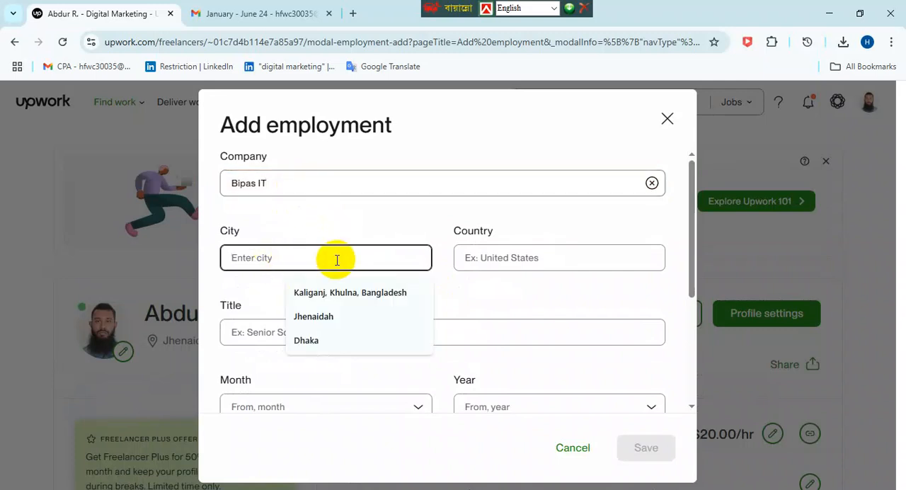
type("Dhaka")
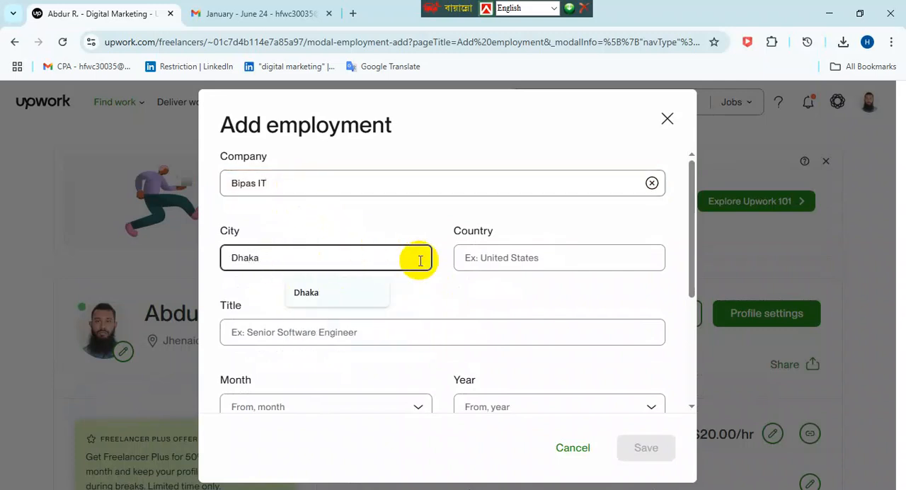
left_click(524, 257)
type("B")
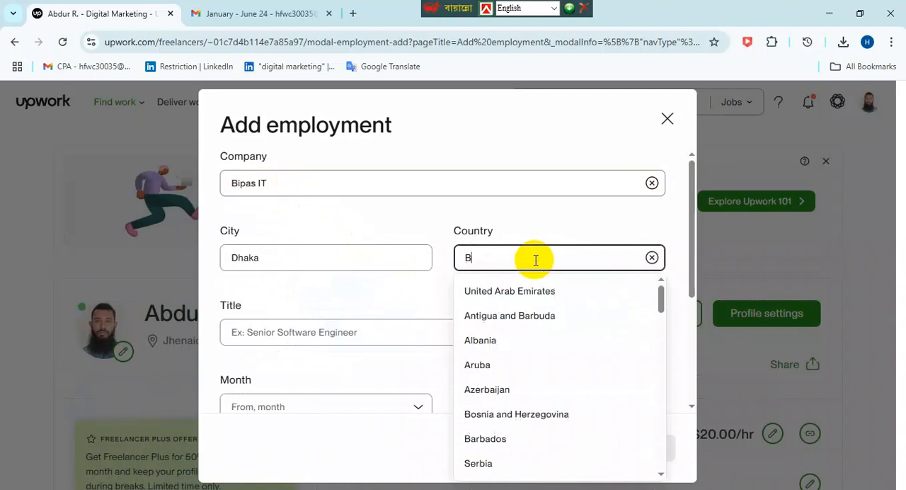
type("angla")
left_click(548, 291)
- Enter Data Entry as the job title for the Bipas IT employment
scroll(360, 280, "down", 2)
left_click(349, 265)
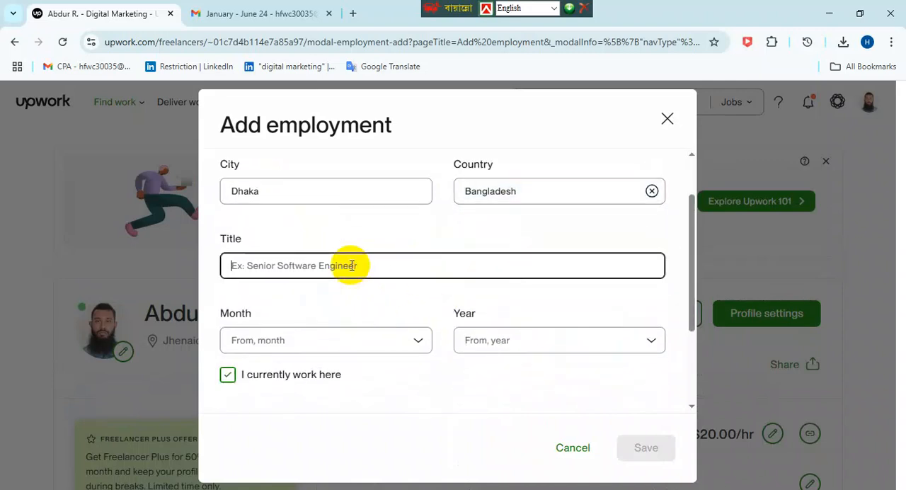
type("D")
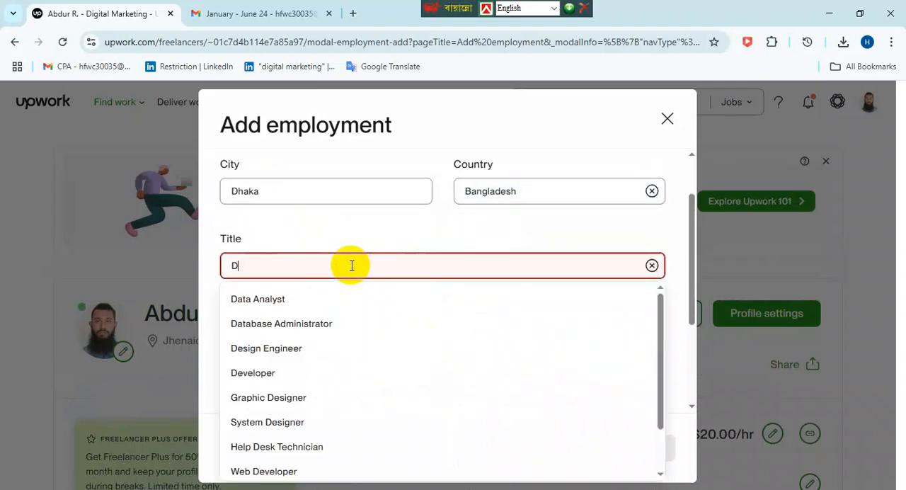
key("BackSpace")
type("D")
key("BackSpace")
type("Dat")
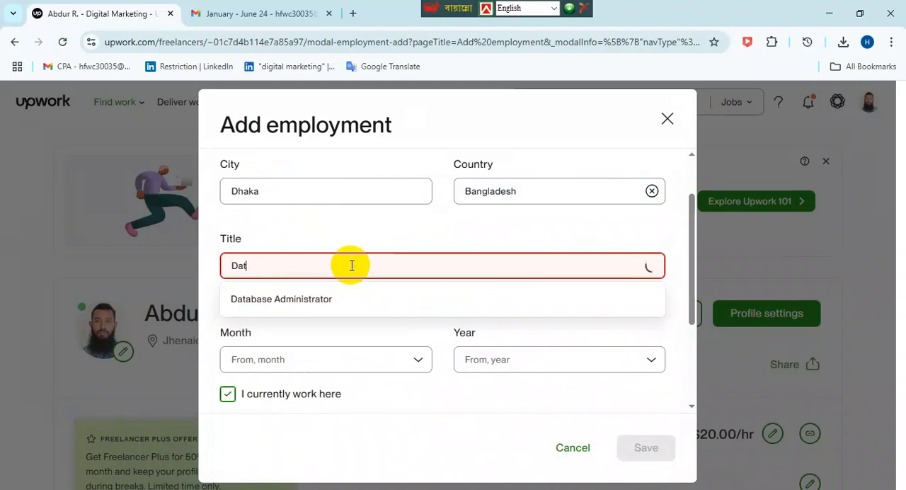
type("a")
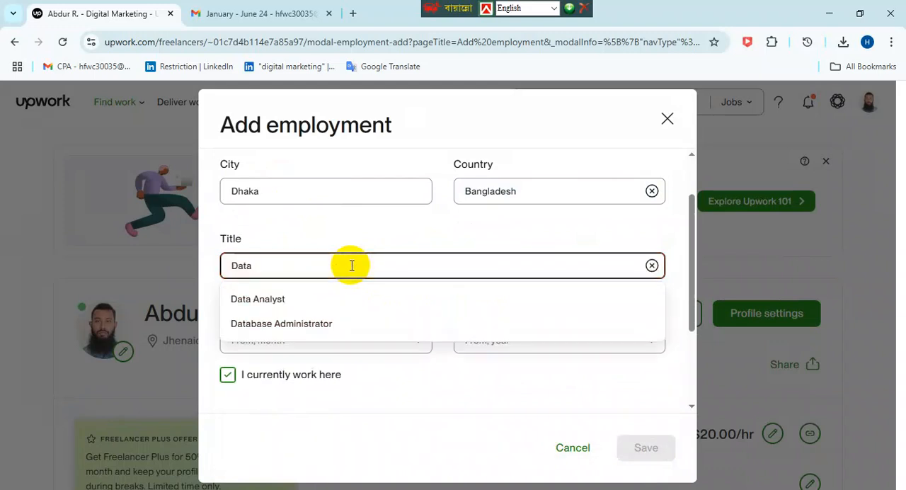
type(" Entry")
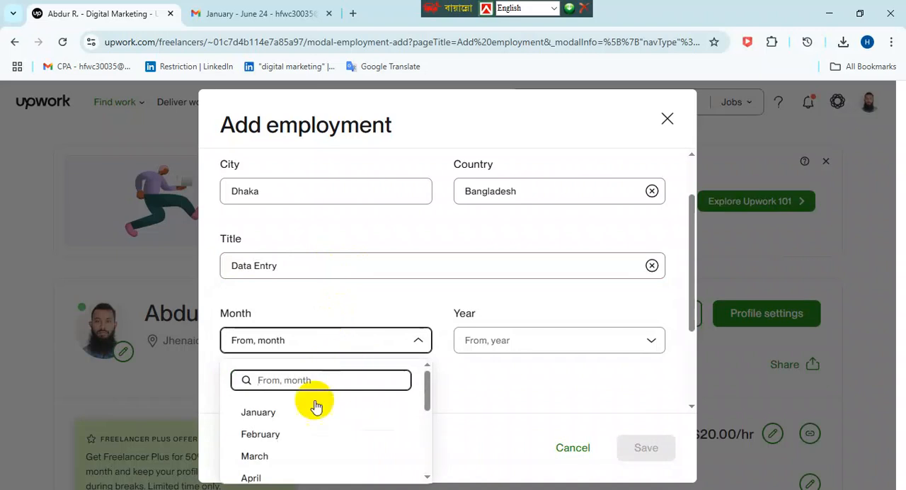
- Set the Bipas IT employment's start date to January 2023 and close the form without saving
left_click(290, 413)
left_click(504, 348)
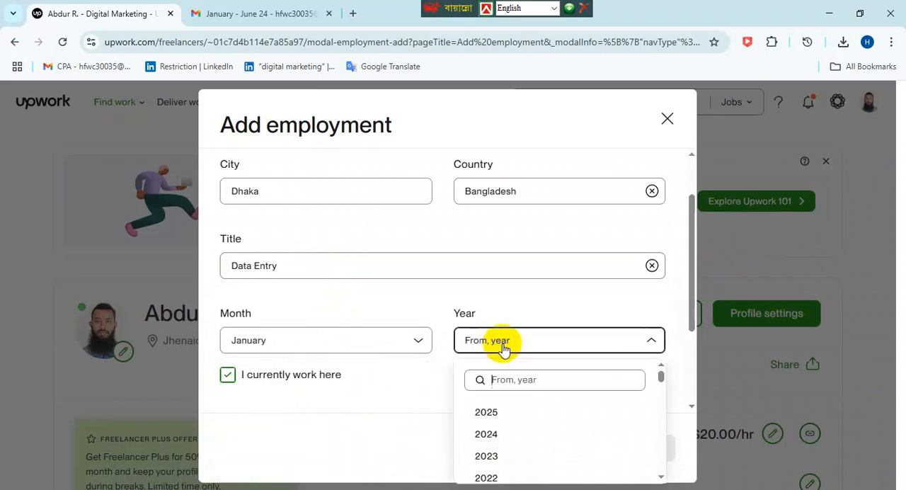
left_click(491, 413)
scroll(470, 386, "down", 2)
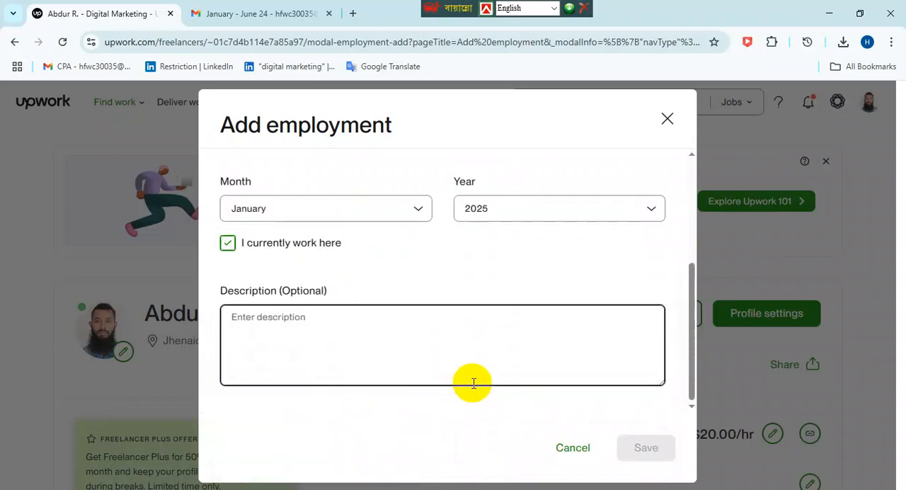
scroll(453, 372, "up", 1)
scroll(439, 338, "up", 1)
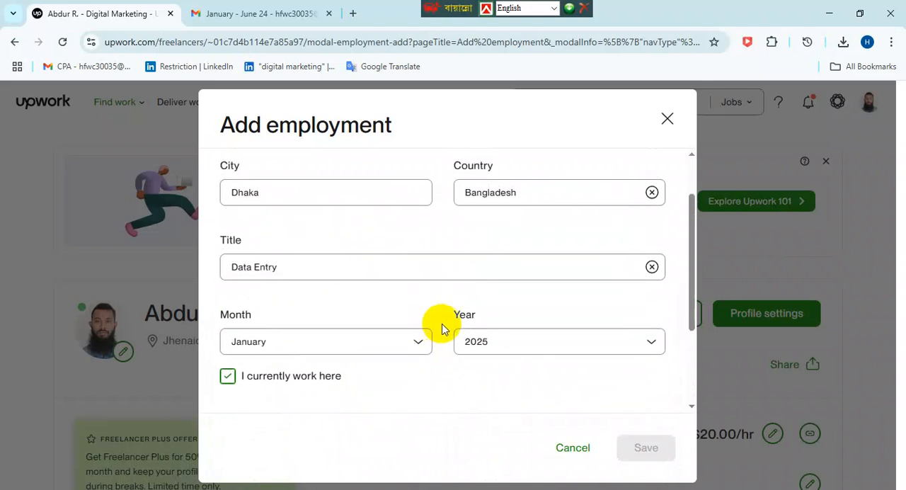
left_click(542, 342)
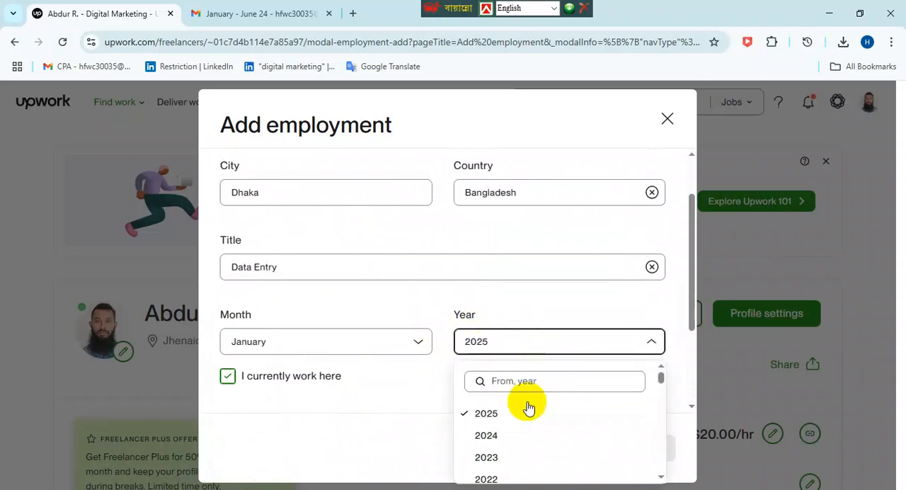
left_click(502, 460)
scroll(512, 405, "down", 2)
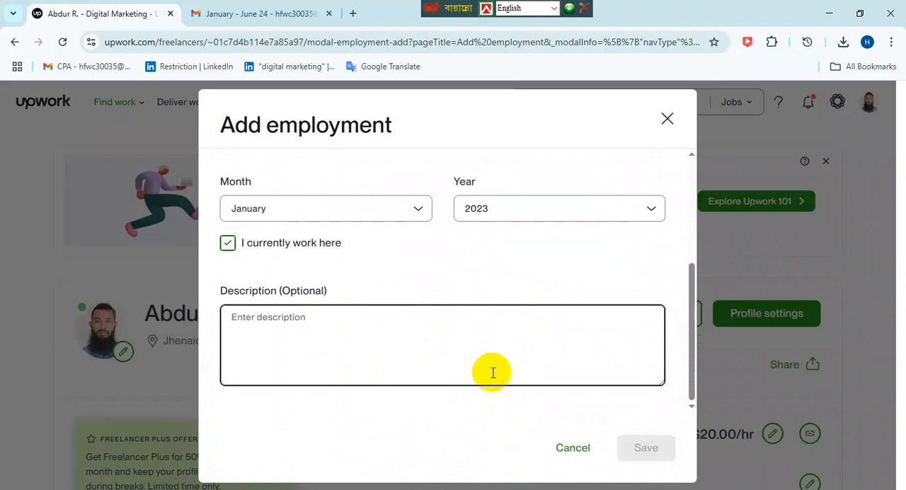
scroll(494, 373, "up", 3)
scroll(443, 347, "down", 3)
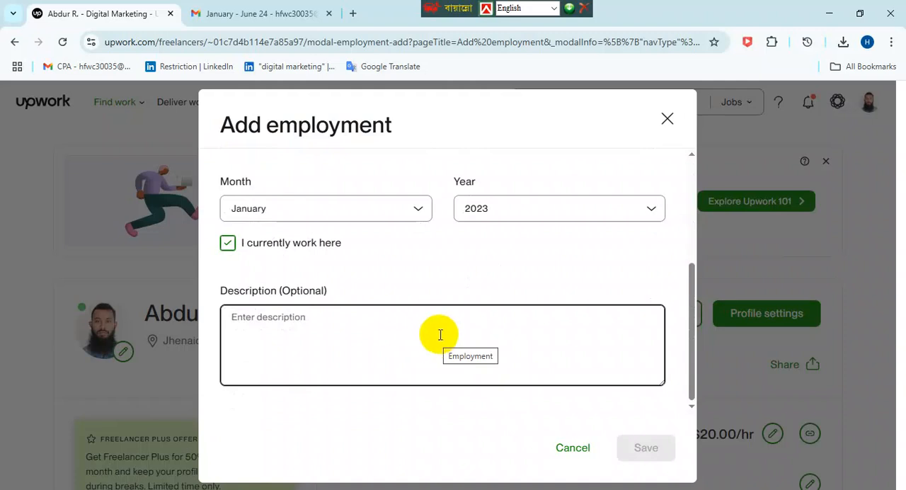
scroll(692, 193, "up", 3)
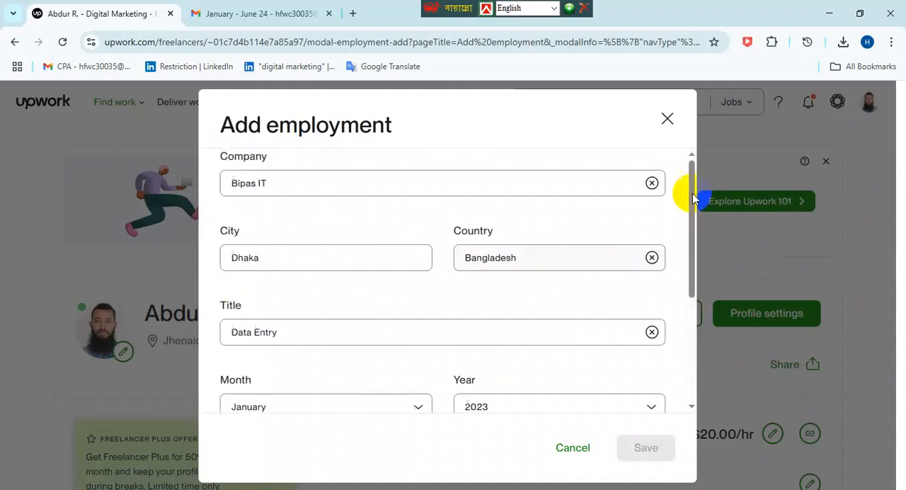
left_click(667, 119)
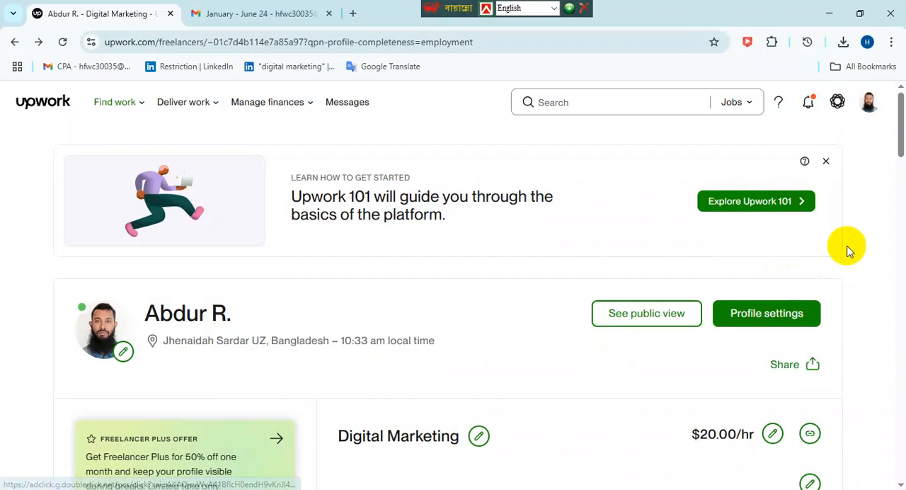
- Start a portfolio project from the home page's profile completion checklist, titled Data Entry with the role Data Entry Oparator
left_click(24, 105)
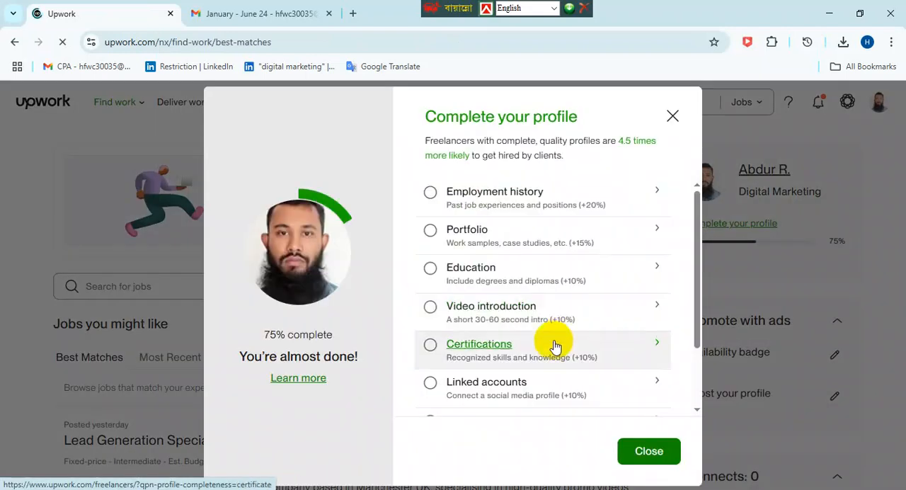
left_click(475, 238)
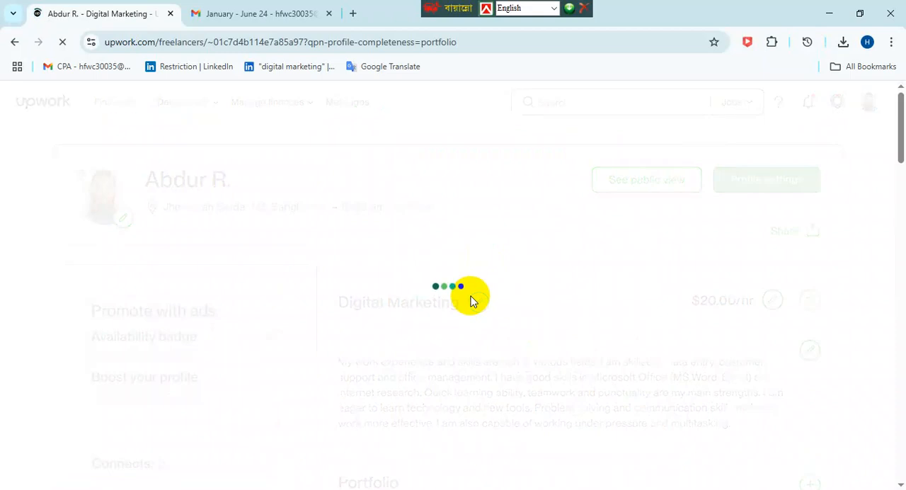
left_click(162, 208)
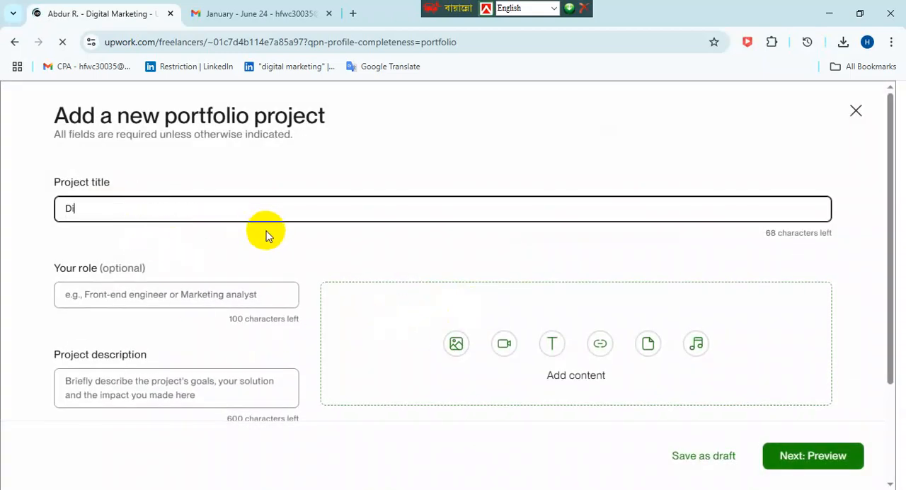
type("Dat")
left_click(202, 294)
type("D")
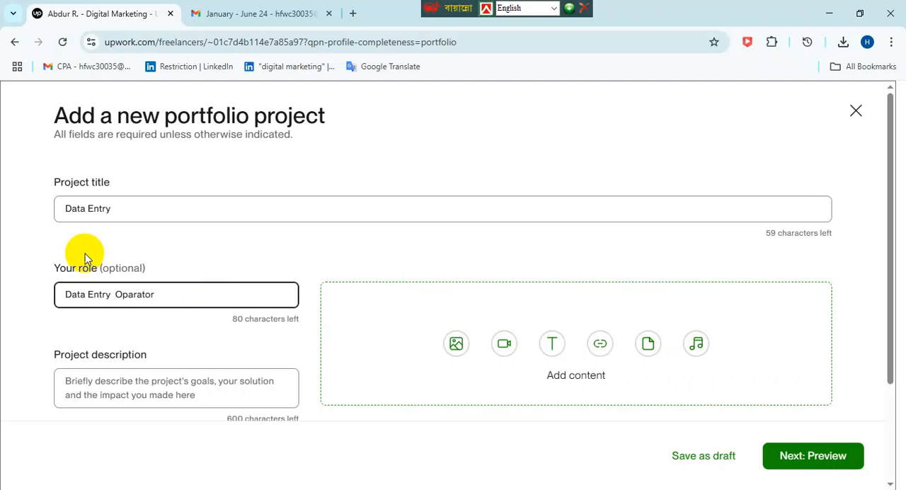
- Fill in the project description with the filler text "wefrwefgewefwefwefwefwefwwefwefwefwef"
scroll(99, 253, "down", 2)
left_click(196, 258)
type("wefrwefge")
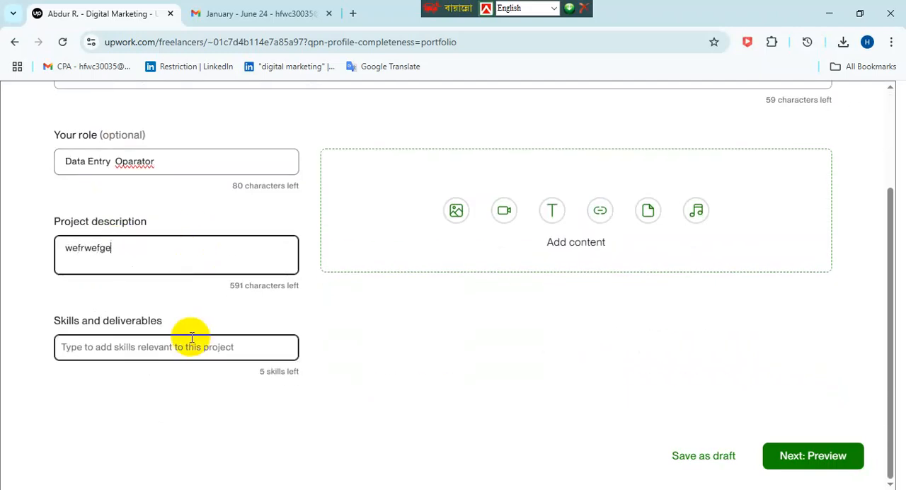
type("wefwefwe")
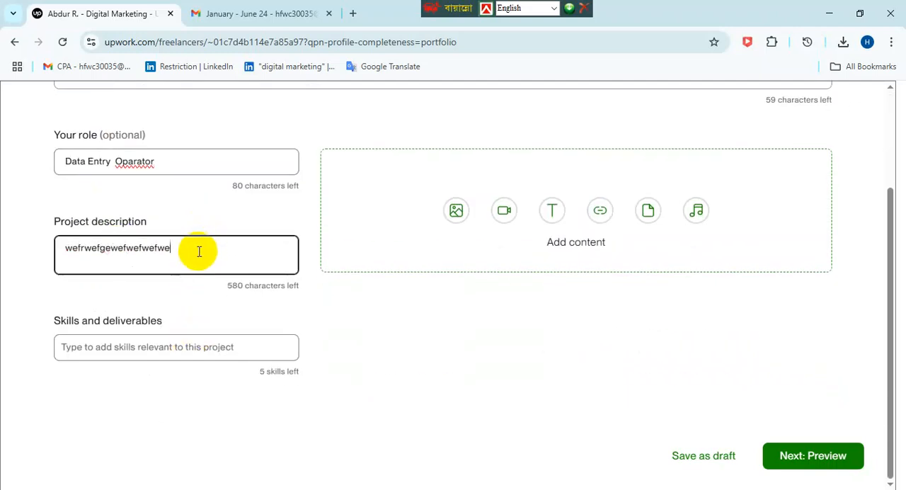
type("fwefwefwwefwefwefwef")
- Add Data Entry as the first of the project's skills and deliverables
left_click(228, 346)
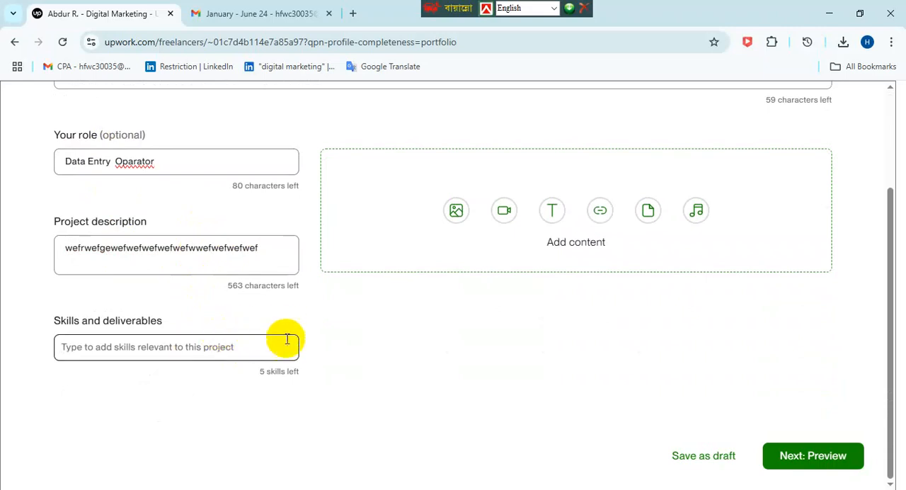
type("wefrwe")
key("BackSpace")
key("BackSpace")
key("BackSpace")
type("Data")
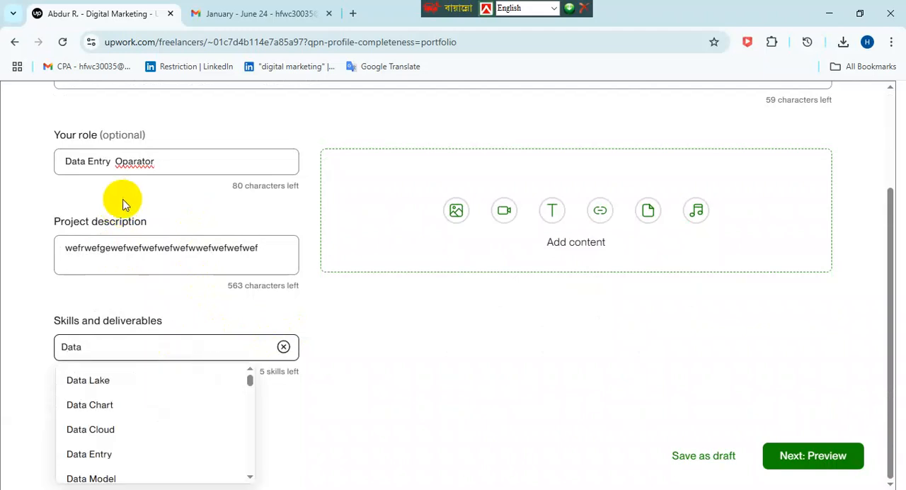
left_click(110, 455)
- Search the skills for "Data" and add Training Data to the project
type("Wata")
key("BackSpace")
key("BackSpace")
key("BackSpace")
key("BackSpace")
type("Da")
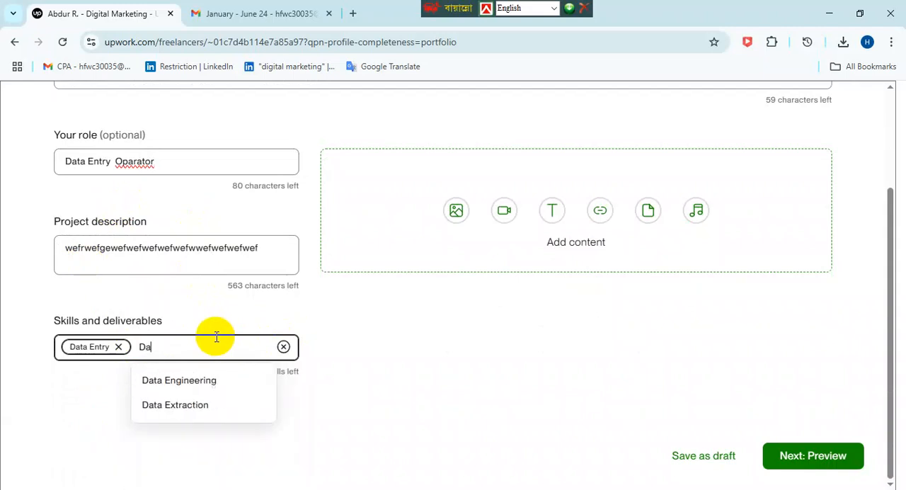
type("ta")
scroll(207, 430, "down", 5)
scroll(206, 430, "down", 10)
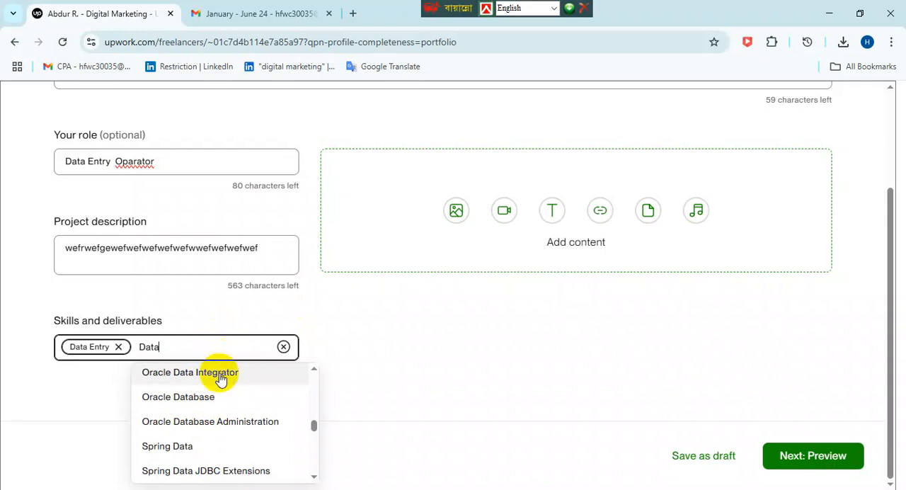
scroll(221, 397, "down", 6)
scroll(223, 405, "down", 3)
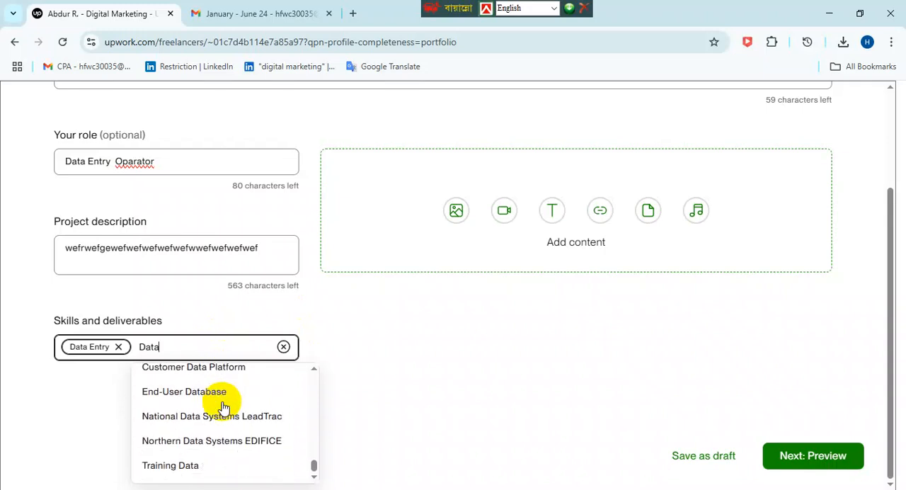
left_click(191, 468)
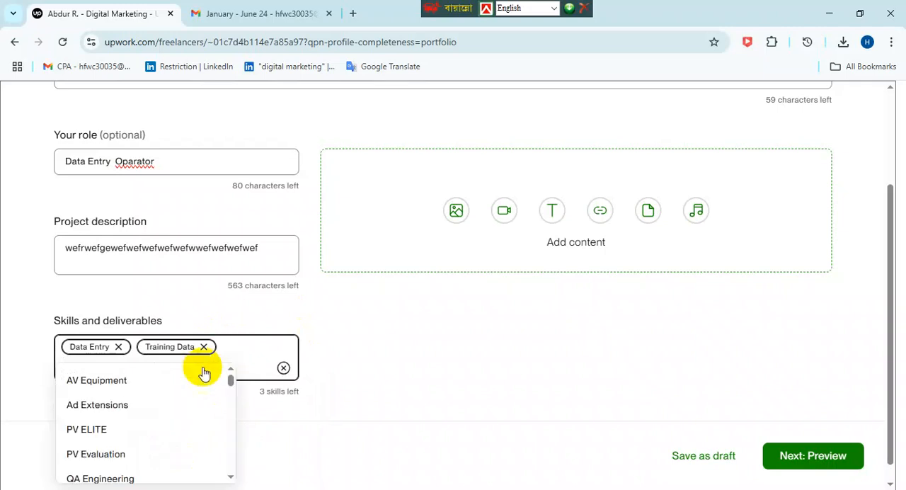
- Clear the leftover skill search text and add Microsoft Excel to the project's skills
left_click(277, 369)
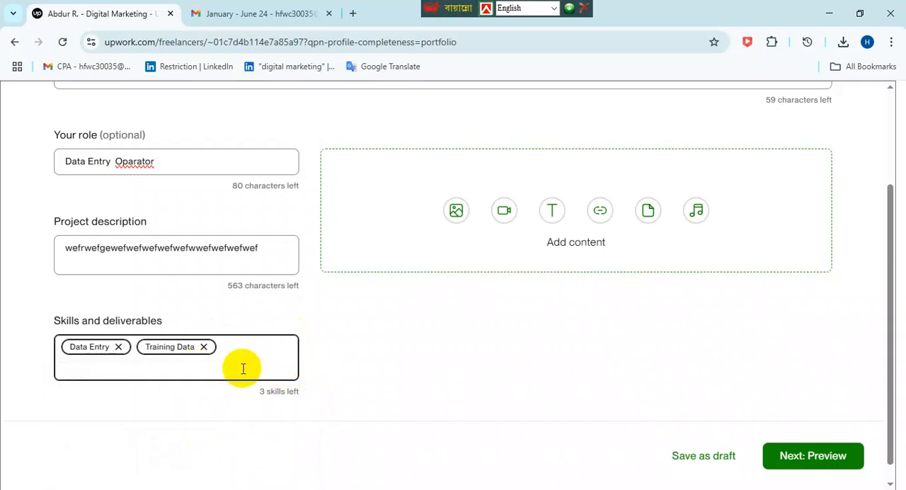
left_click(158, 368)
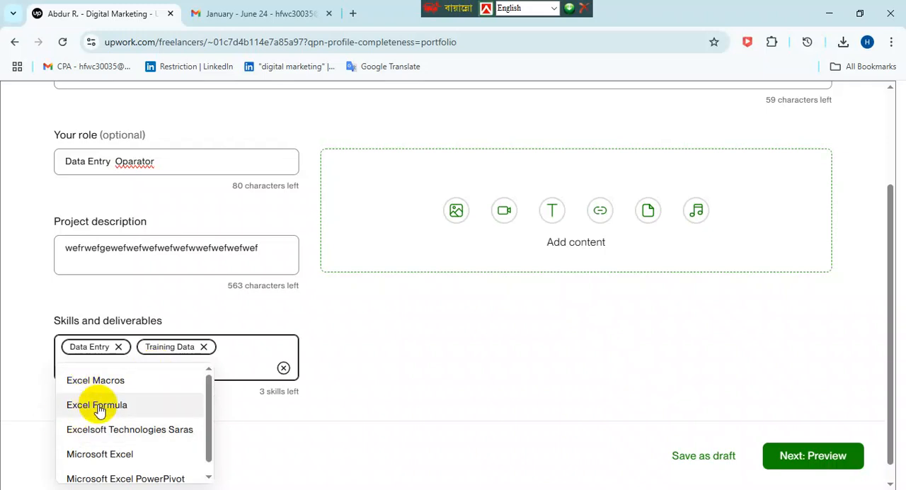
left_click(95, 455)
- Replace the "Email Mar" skill search with "Email" and add Email System to the project's skills
left_click(263, 349)
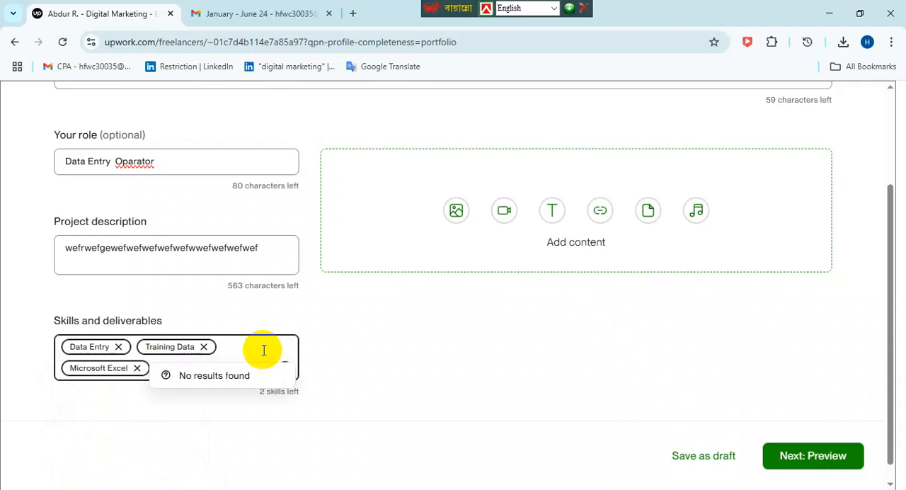
left_click(364, 391)
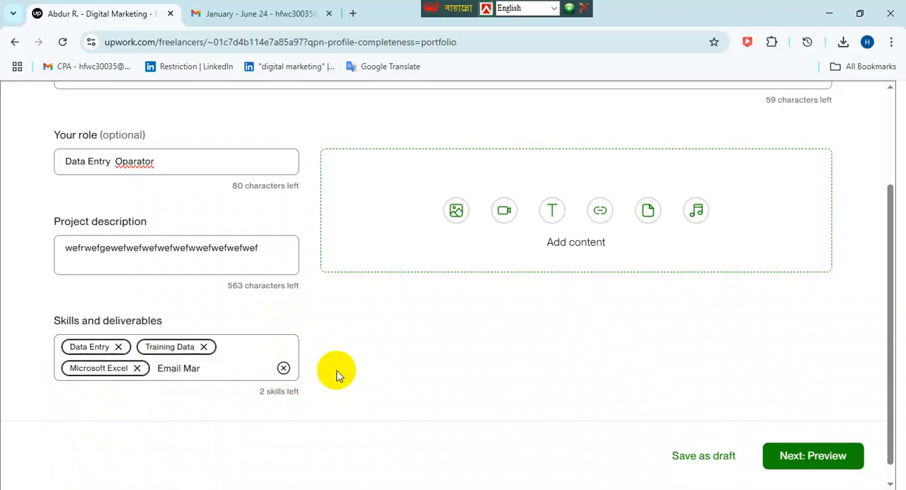
left_click(283, 367)
type("Email")
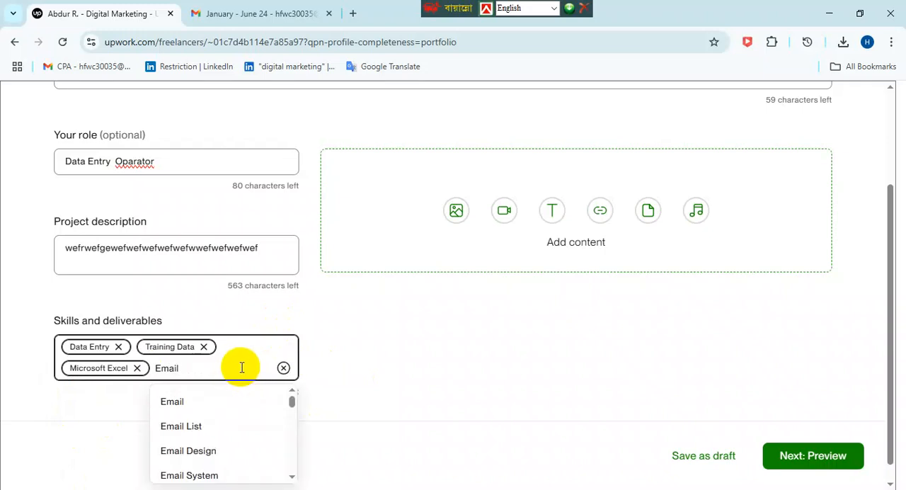
left_click(210, 475)
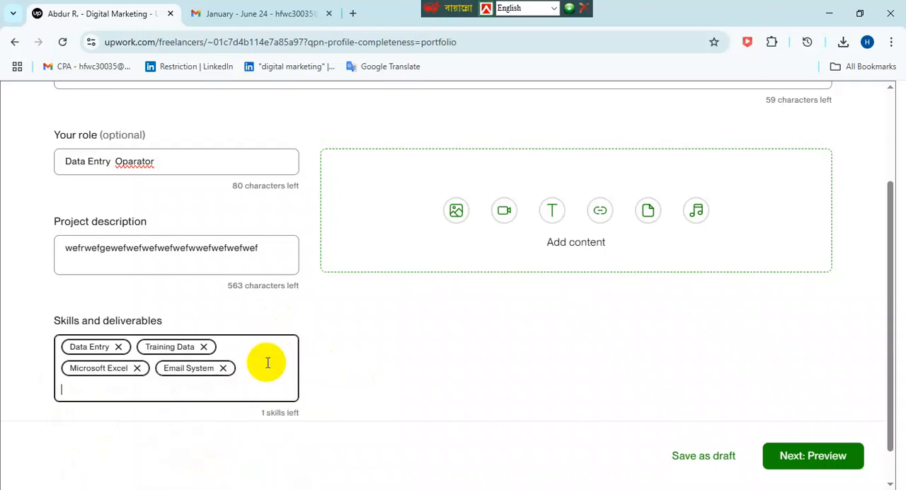
- Try other skill searches, clear them and add EP as the project's fifth skill
type("D")
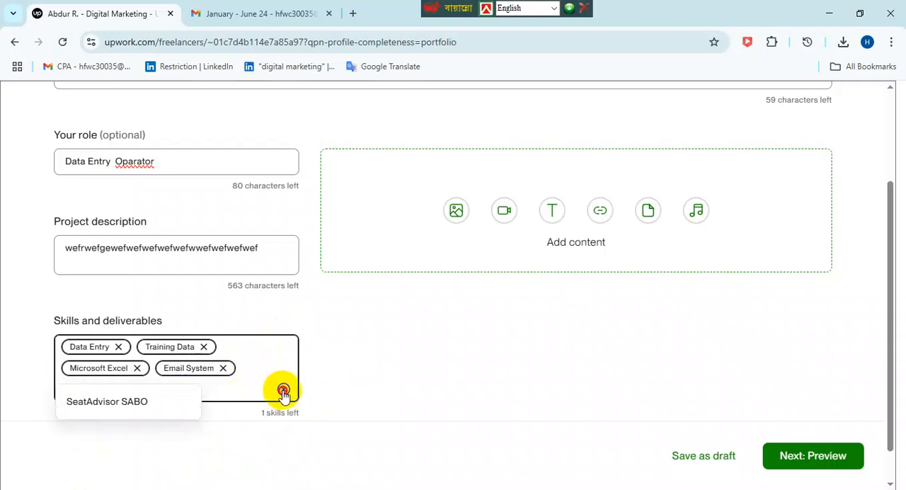
left_click(283, 392)
type("s")
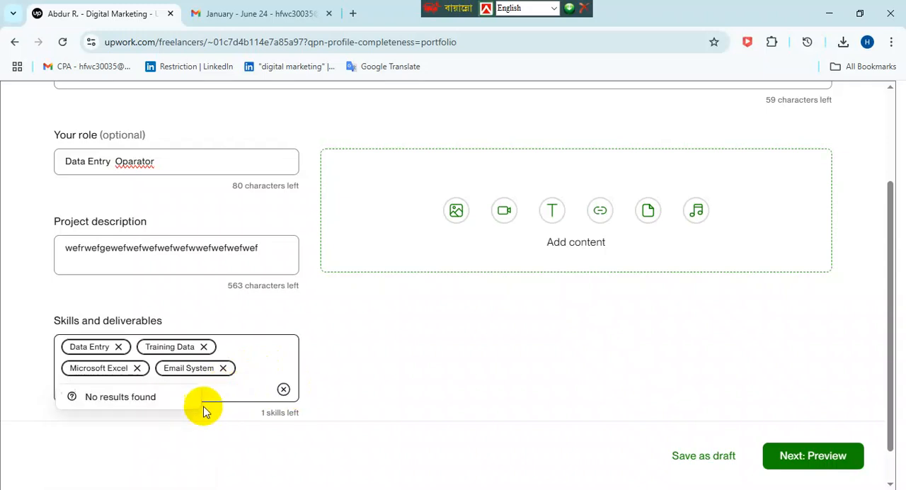
left_click(284, 391)
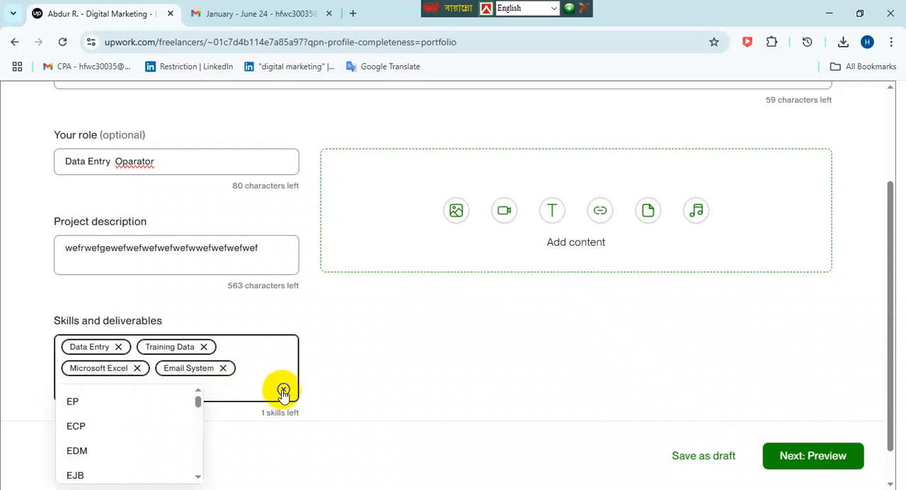
left_click(75, 401)
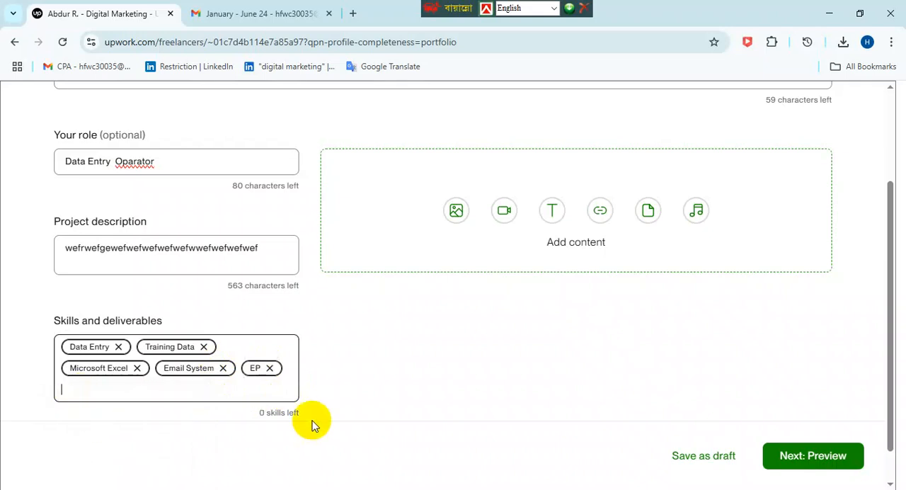
- Add the screenshot of the student spreadsheet as image content to the Data Entry portfolio project
scroll(287, 374, "down", 1)
scroll(325, 350, "up", 3)
left_click(456, 302)
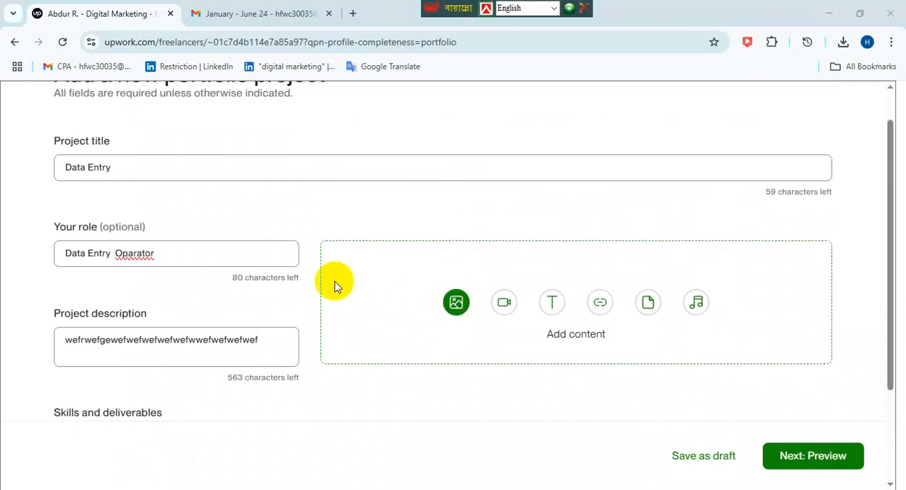
scroll(239, 230, "down", 5)
left_click(159, 228)
left_click(335, 301)
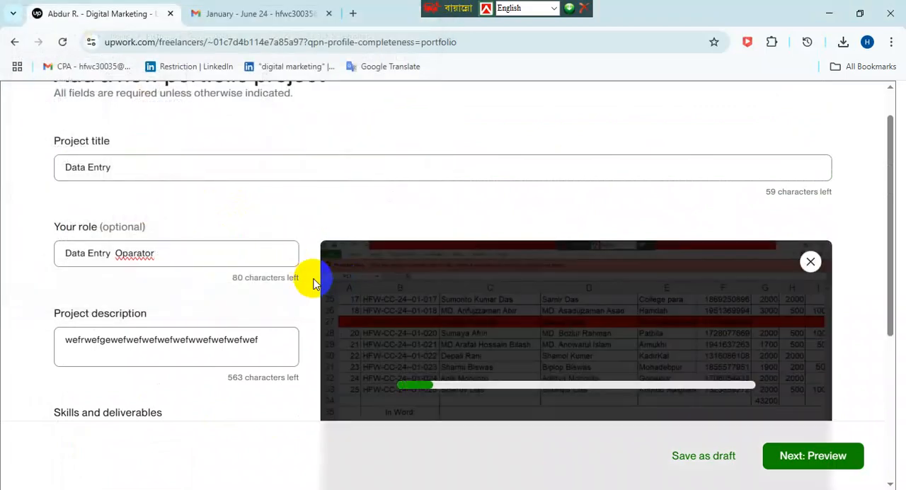
left_click(296, 267)
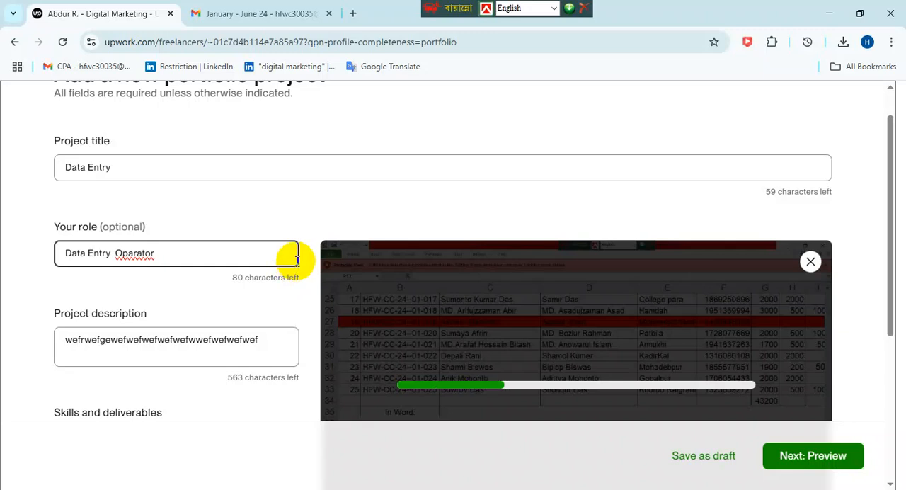
- Preview the Data Entry project, continue past the thumbnail stage and publish it to the portfolio
left_click(563, 328)
scroll(563, 328, "down", 2)
left_click(812, 460)
scroll(814, 460, "down", 1)
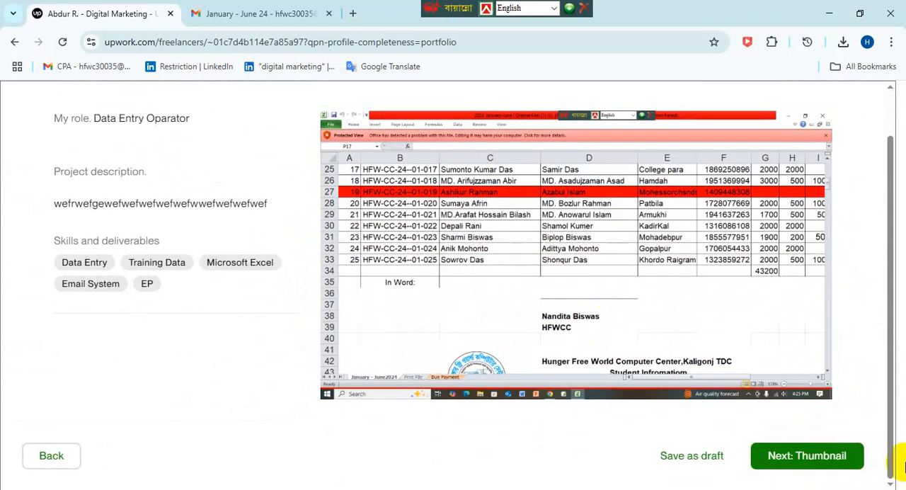
left_click(826, 467)
left_click(640, 459)
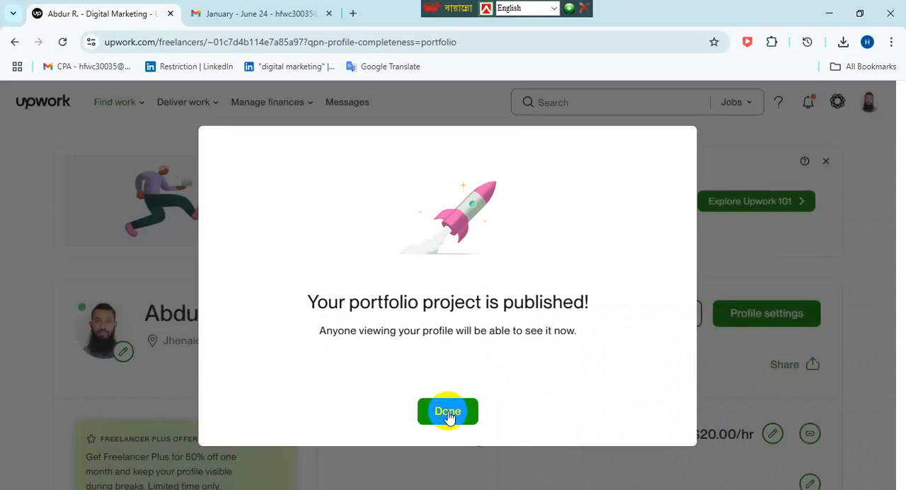
left_click(447, 413)
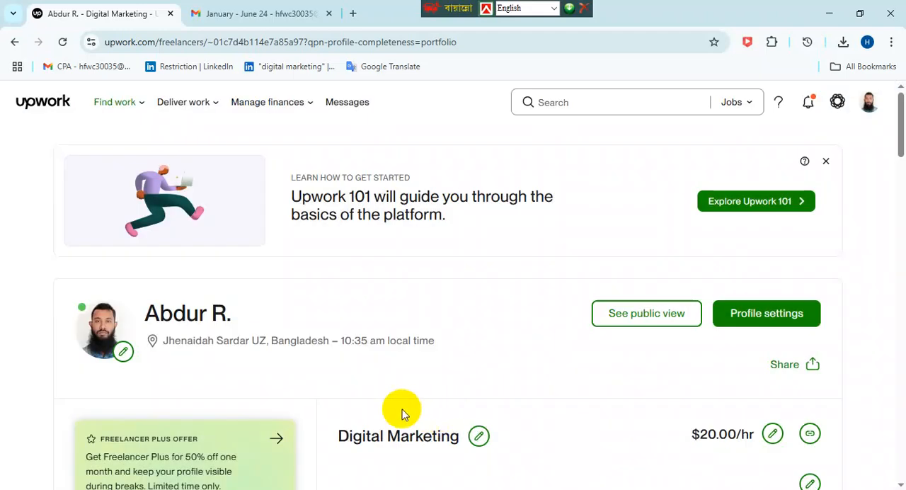
- Start a new education entry from the profile completion checklist and set the school to Government Bangla College
left_click(39, 100)
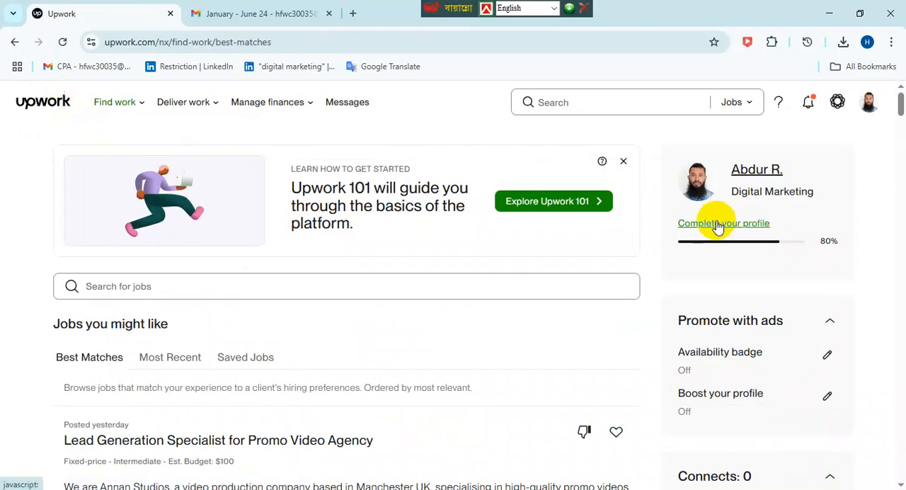
left_click(715, 223)
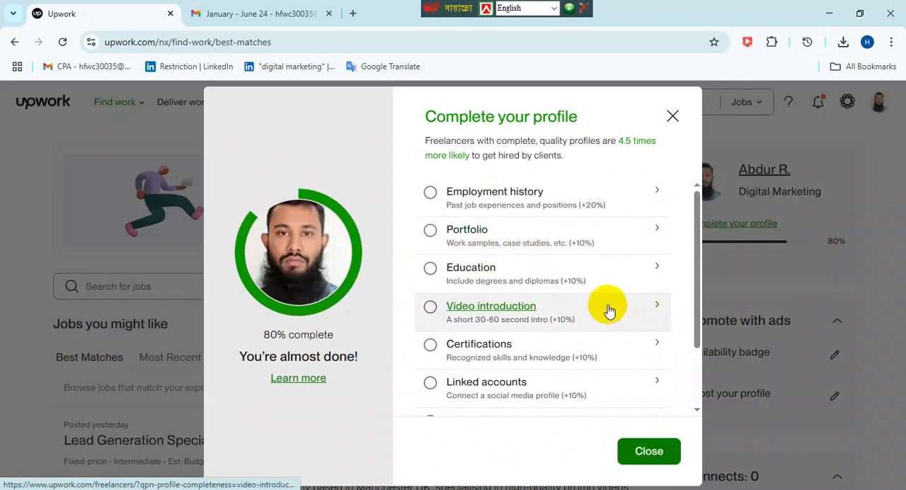
left_click(496, 276)
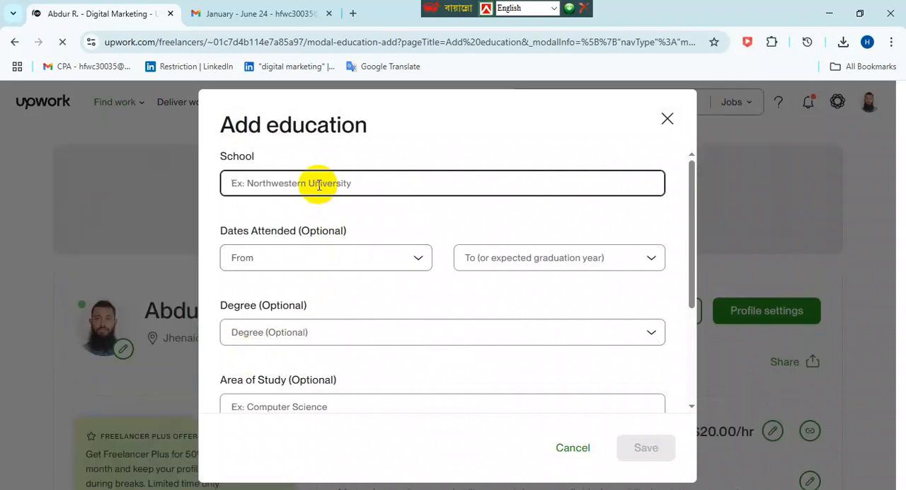
type("i")
key("BackSpace")
key("BackSpace")
type("Gov")
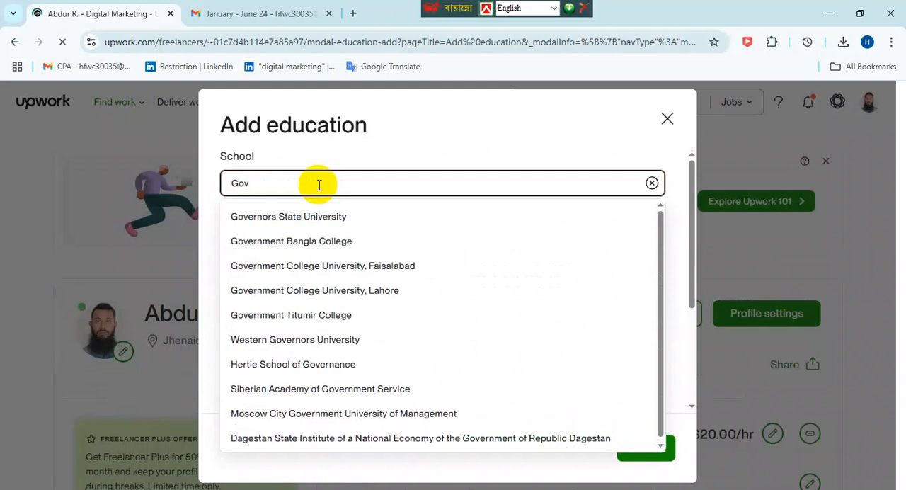
left_click(318, 242)
- Set the dates attended for the education entry from 2015 to 2017
left_click(378, 259)
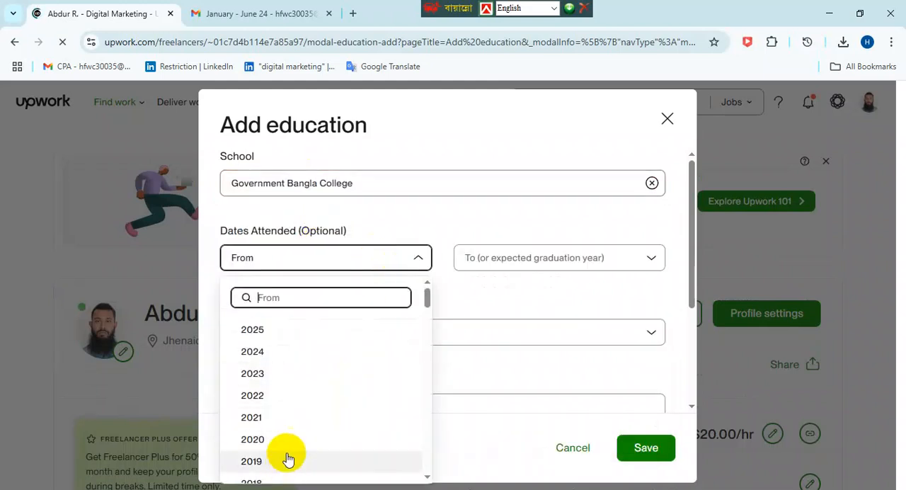
scroll(262, 453, "down", 2)
left_click(261, 417)
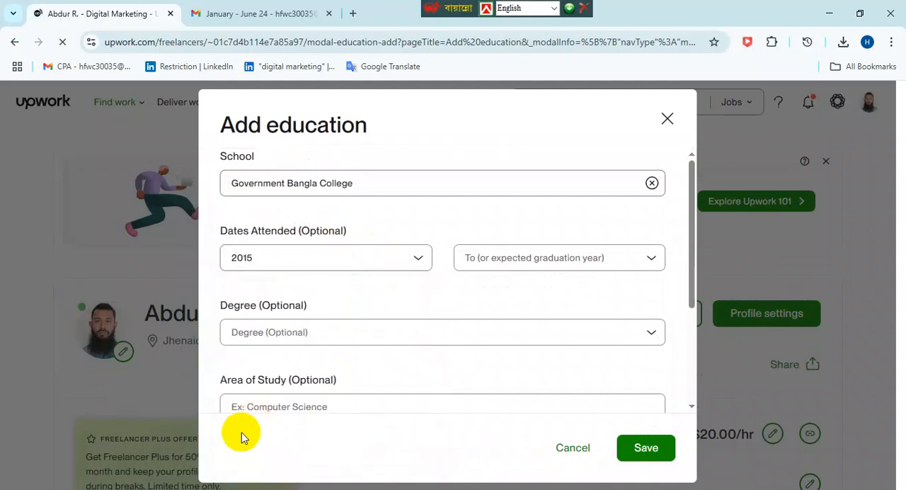
left_click(488, 261)
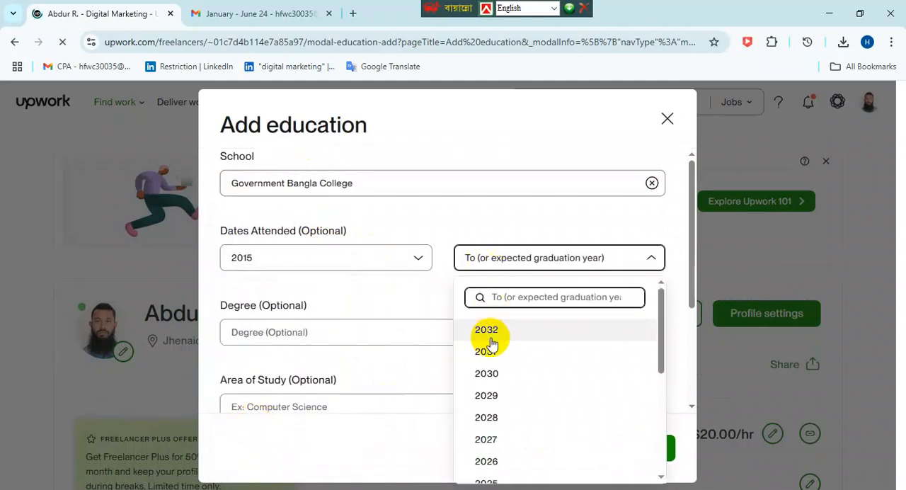
scroll(513, 372, "down", 3)
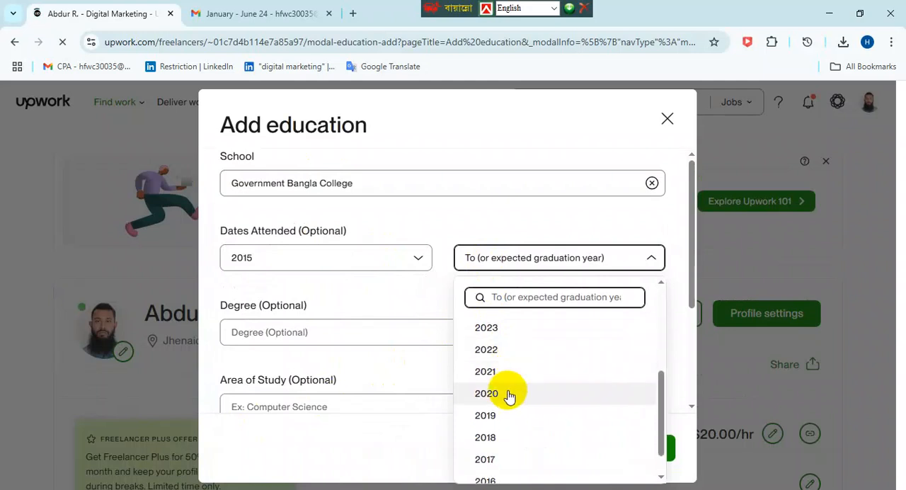
left_click(495, 459)
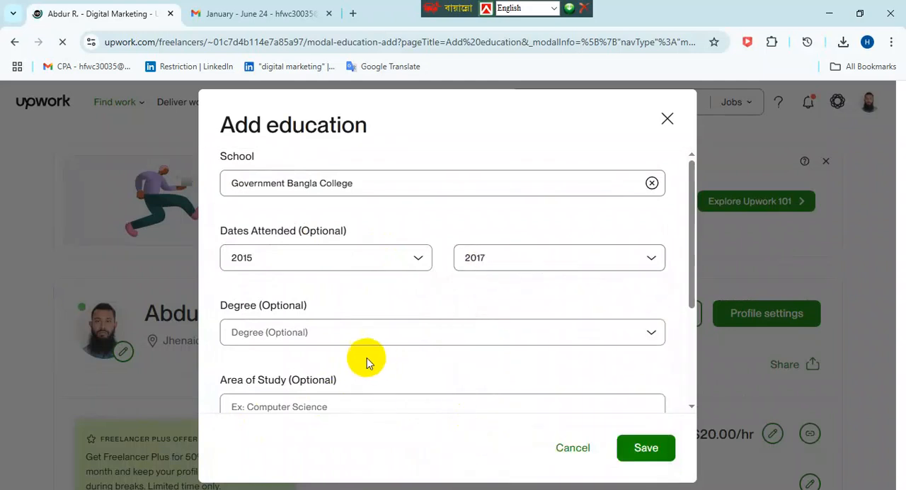
- Choose Bachelor of Architecture (BArch) as the degree of the education entry
left_click(327, 341)
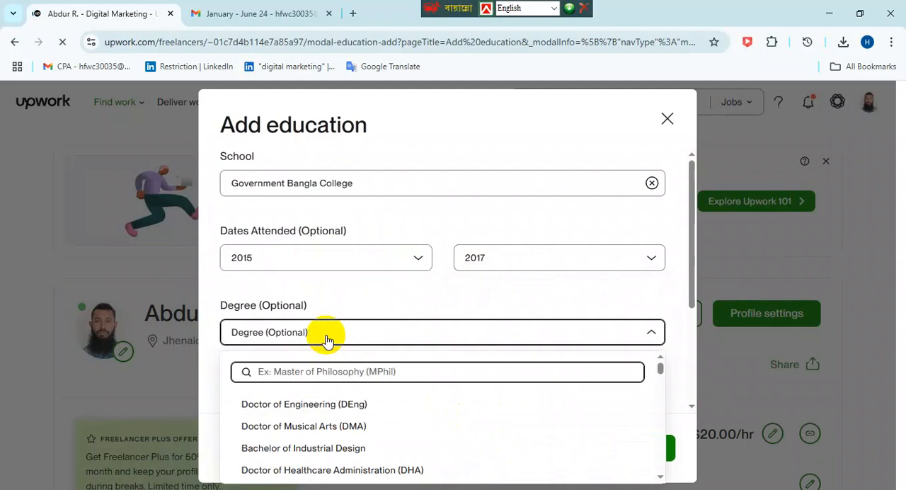
scroll(363, 447, "down", 3)
scroll(370, 446, "down", 1)
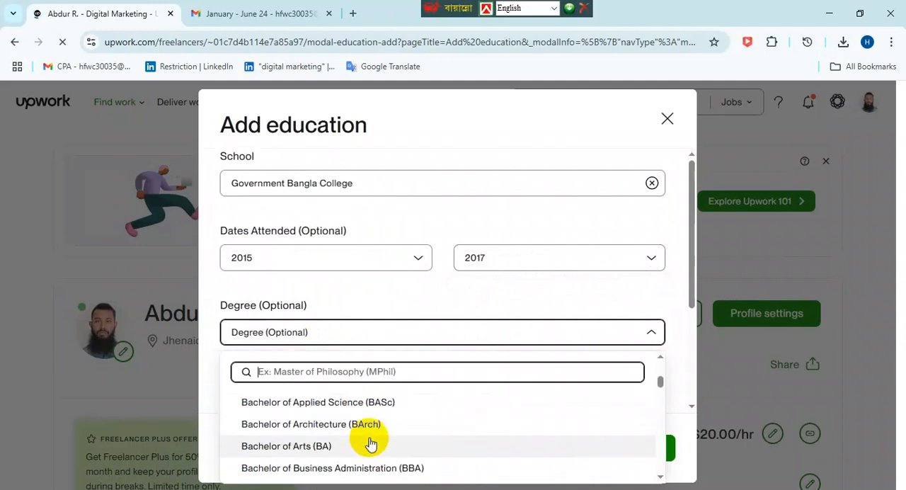
left_click(320, 429)
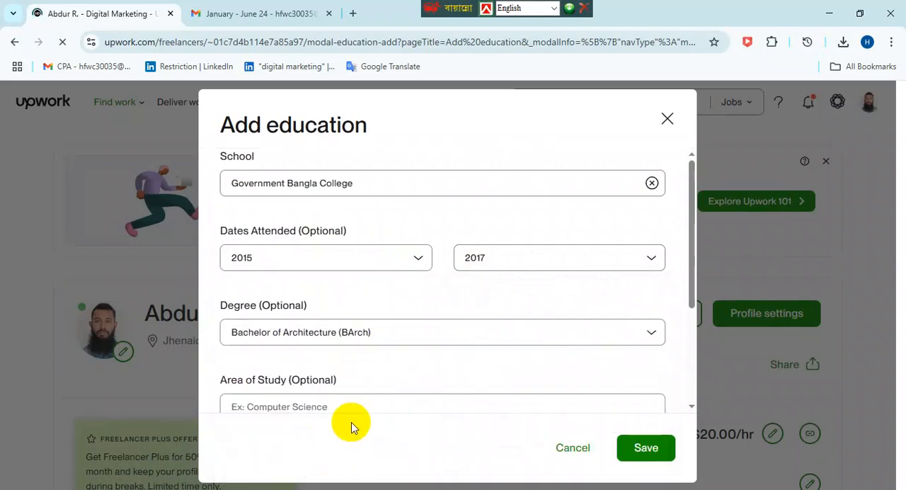
- Enter "efewefwef" as the area of study and "we" as the description, and save the education entry
scroll(440, 400, "down", 1)
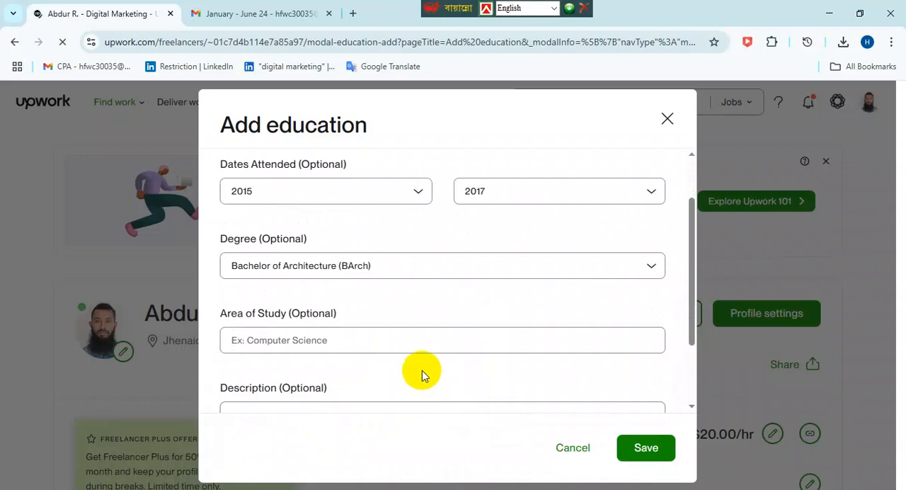
scroll(420, 372, "down", 2)
left_click(370, 274)
type("efewfwef")
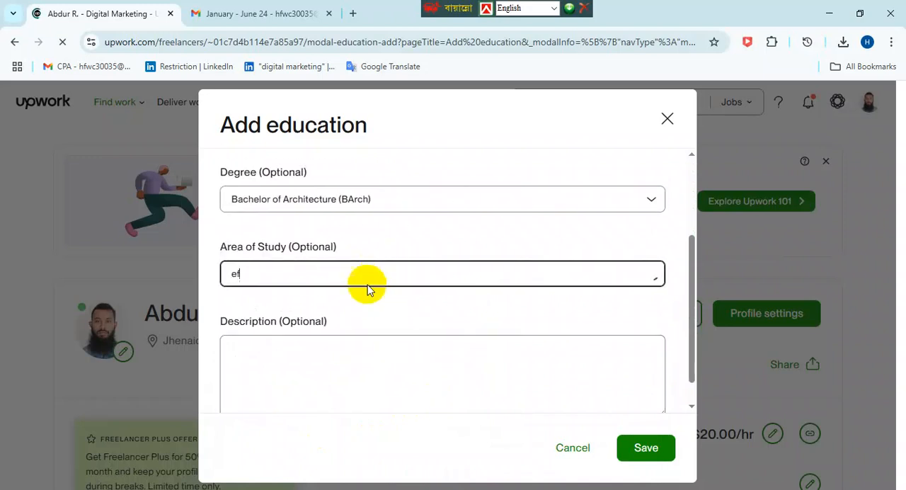
left_click(460, 374)
type("wefwefgwefwef")
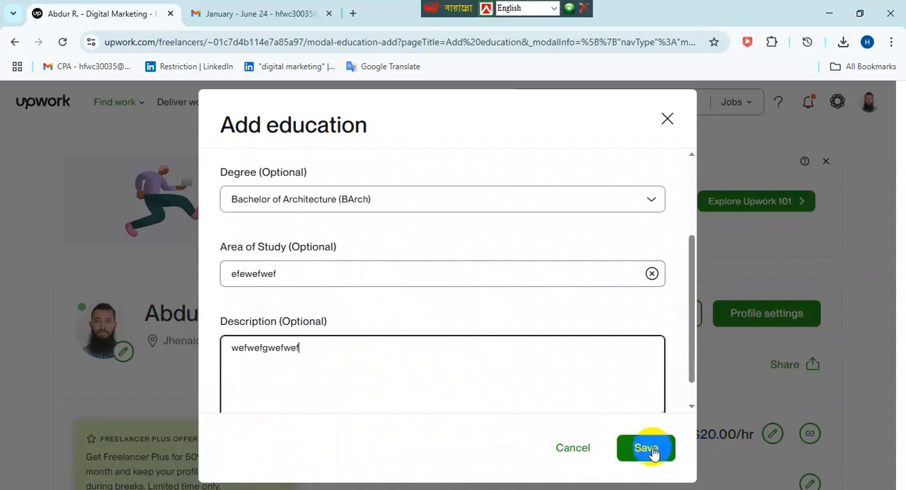
left_click(646, 447)
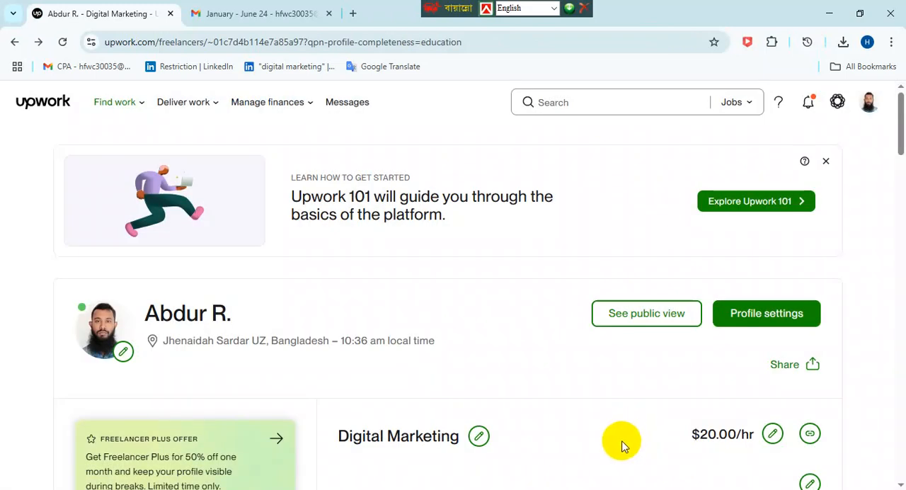
- Review the video introduction form from the profile completion checklist and close it
left_click(47, 115)
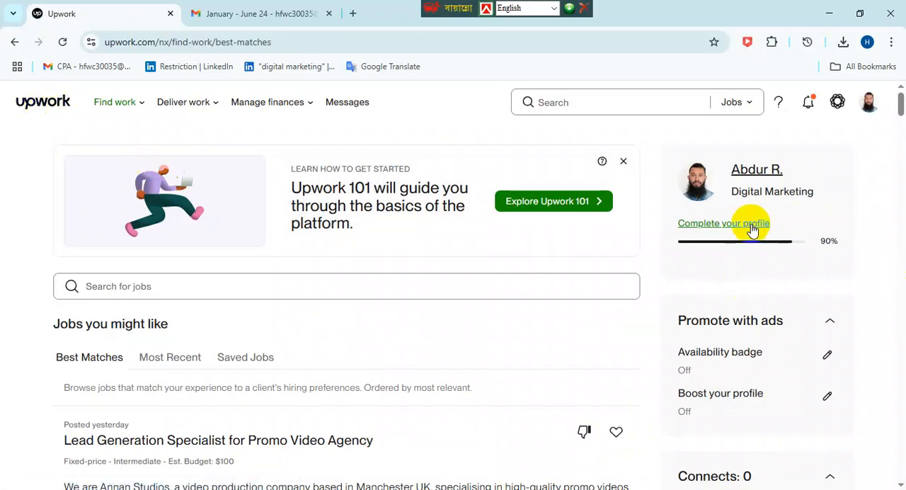
left_click(751, 224)
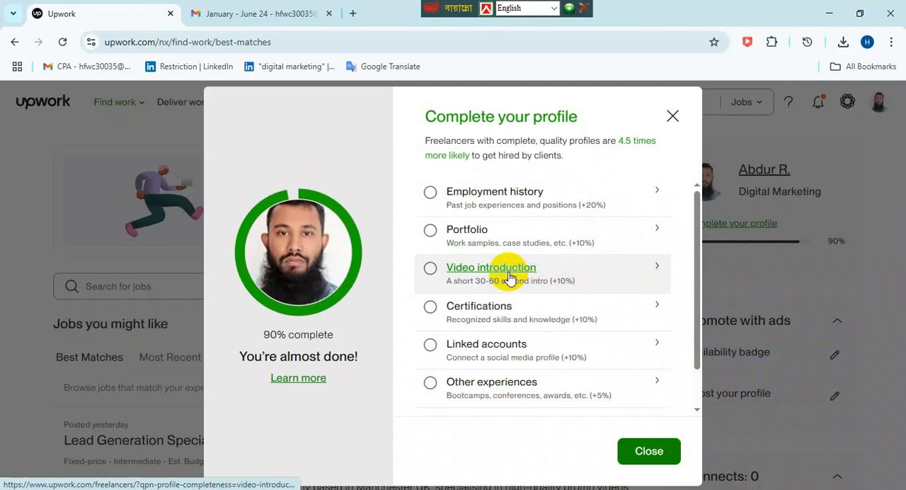
left_click(606, 262)
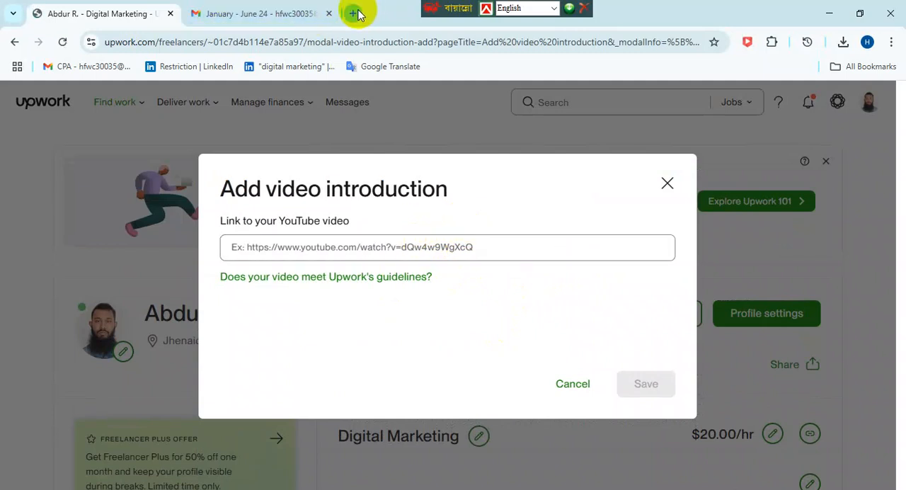
left_click(667, 184)
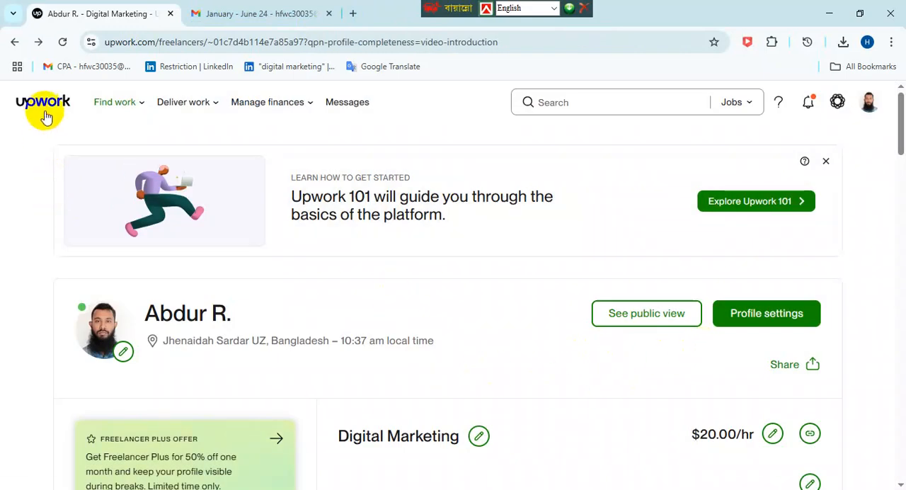
- Return to the Upwork home page and check the desktop for the MP4 introduction video before going back to the browser
left_click(42, 112)
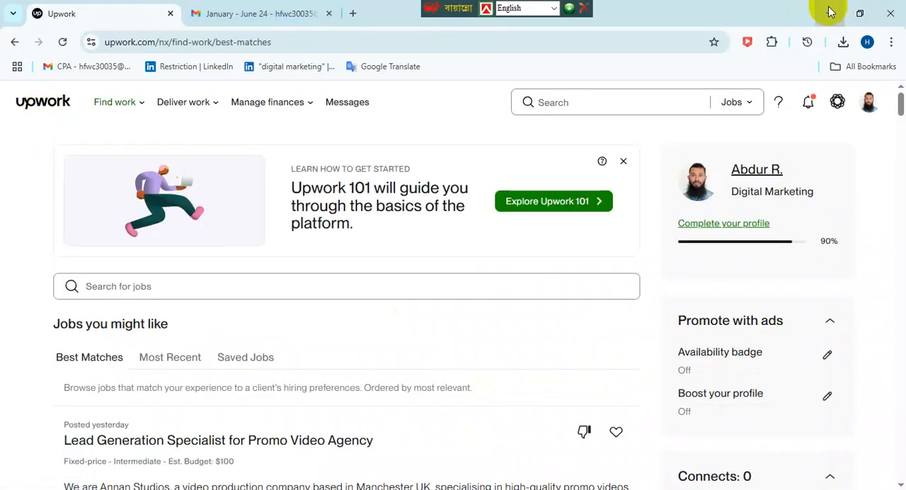
left_click(830, 13)
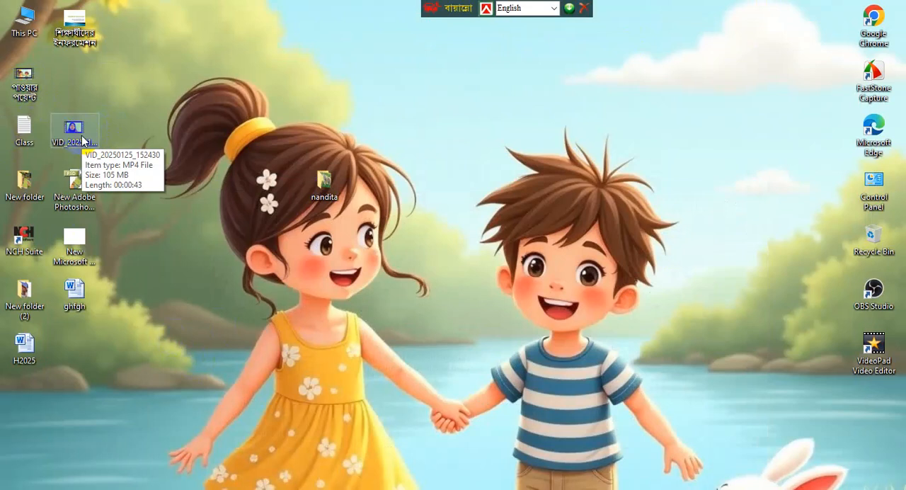
left_click(398, 489)
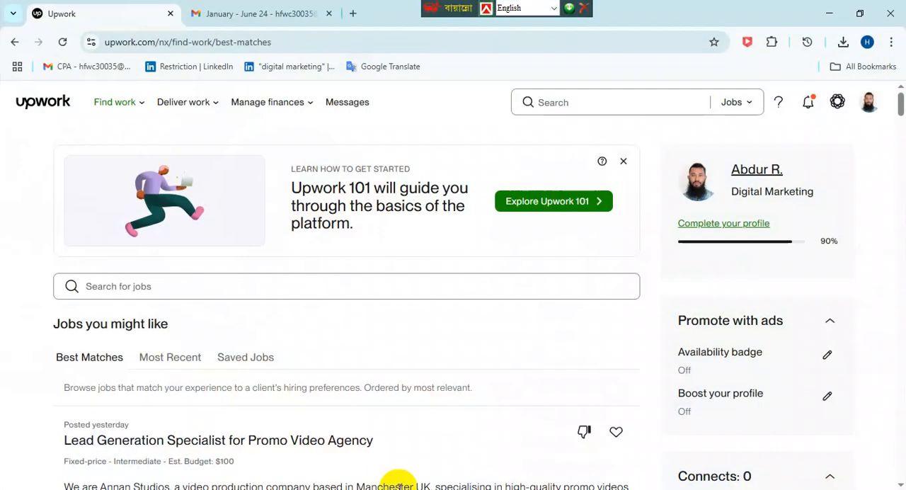
- Open the video introduction form from the profile completion checklist on the Upwork home page
mouse_move(177, 117)
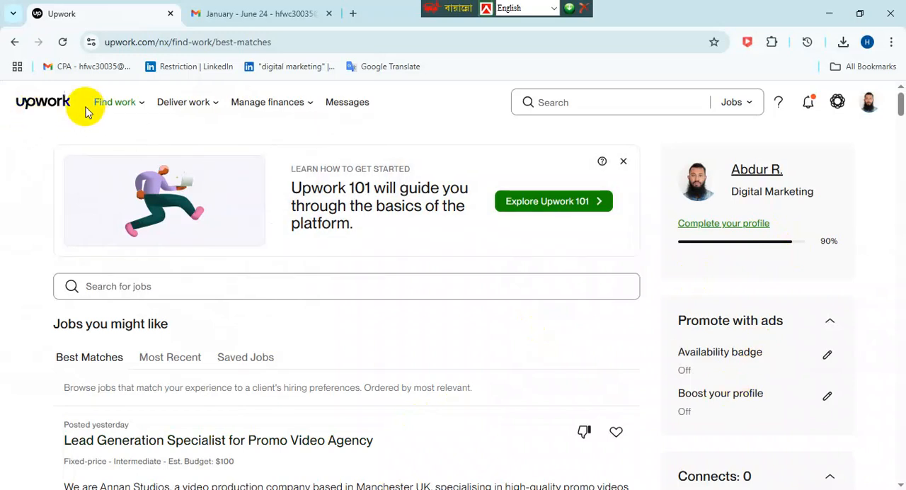
left_click(686, 228)
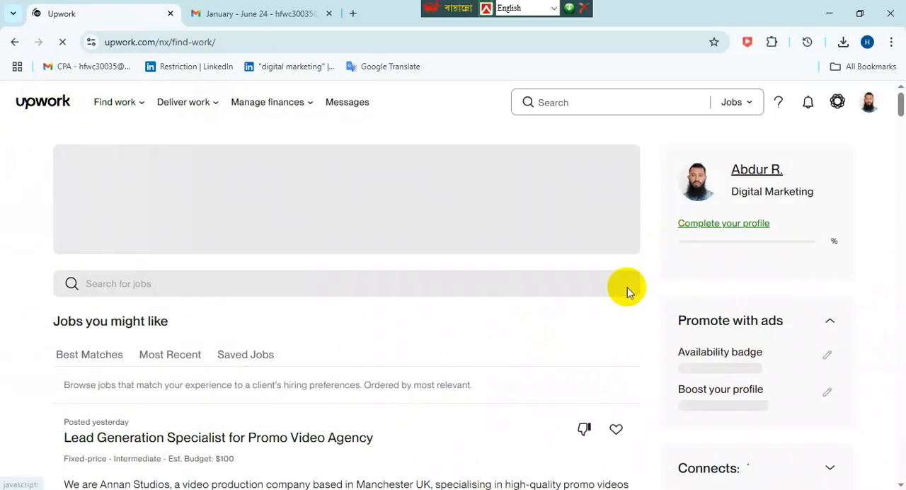
scroll(613, 297, "down", 1)
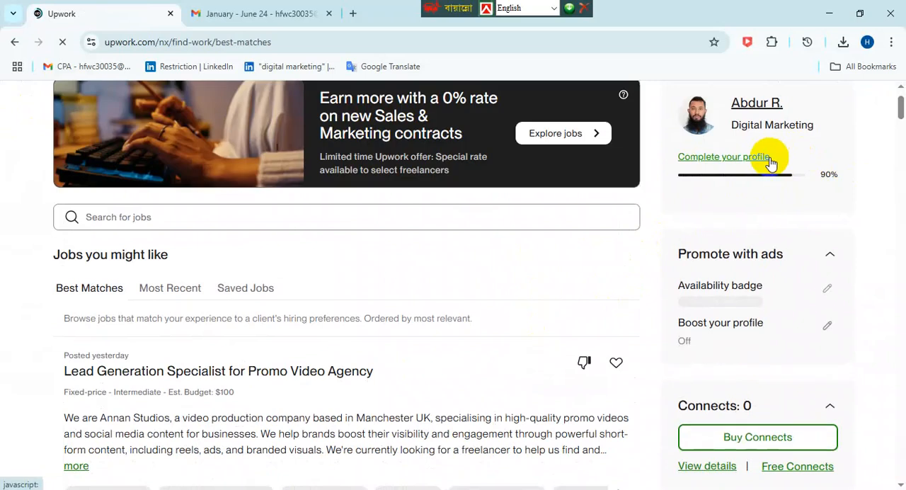
left_click(690, 170)
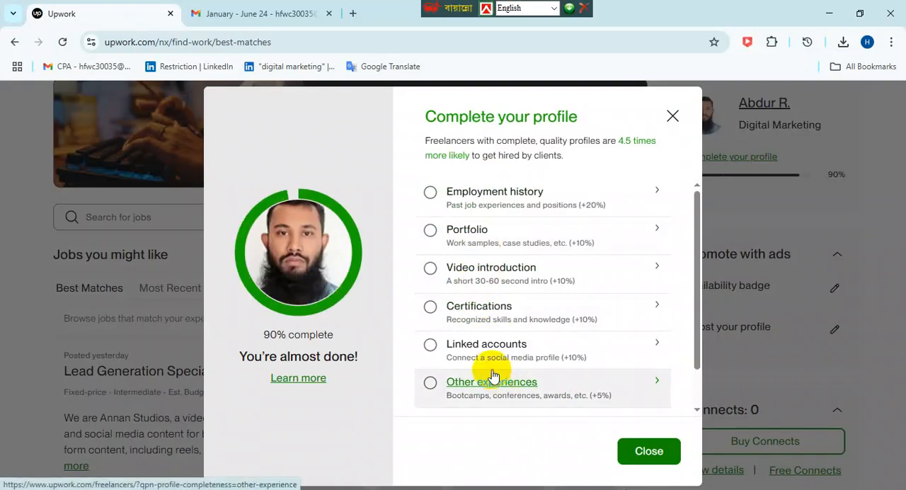
left_click(478, 279)
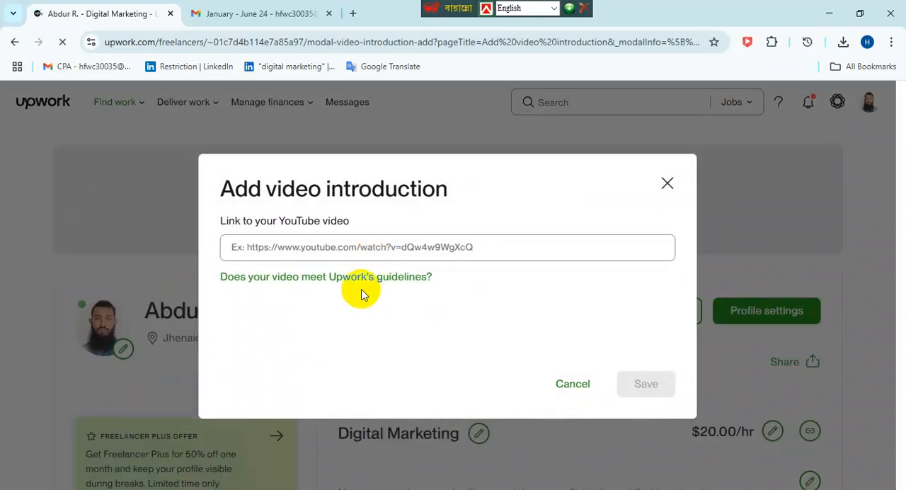
left_click(258, 247)
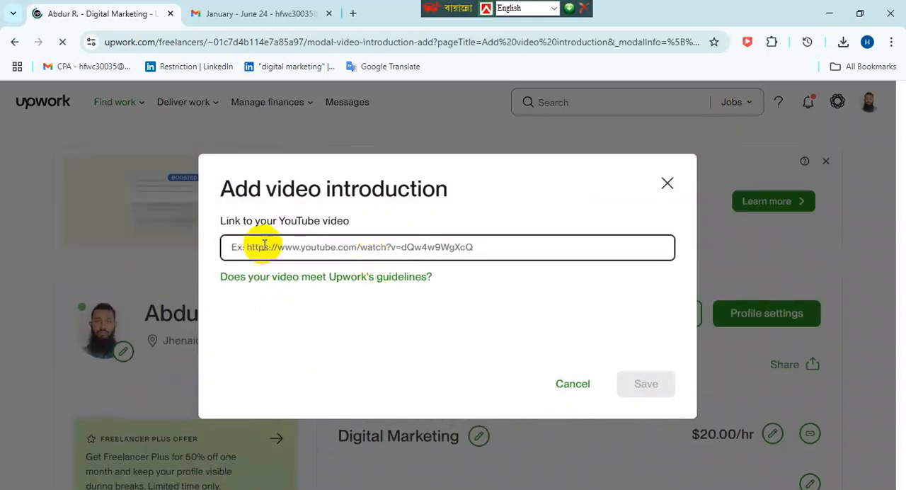
- Open YouTube in a new browser tab and search for "Data Enrty Free"
left_click(353, 13)
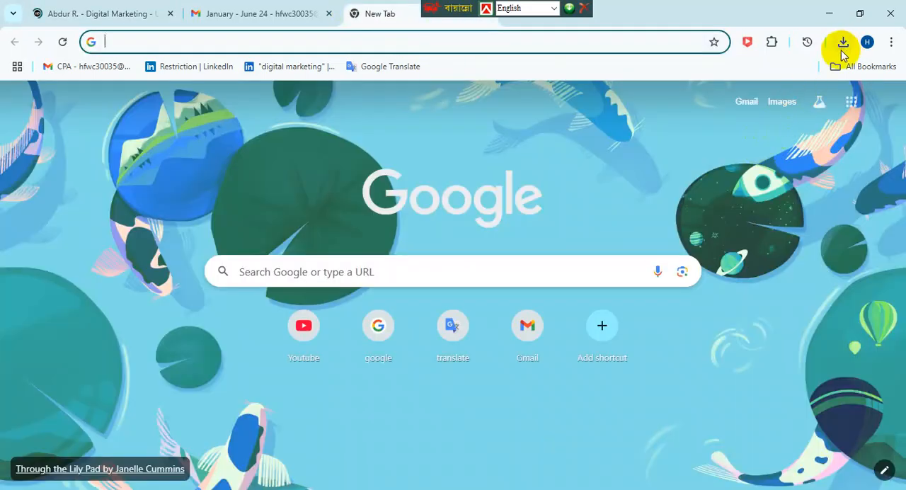
left_click(322, 319)
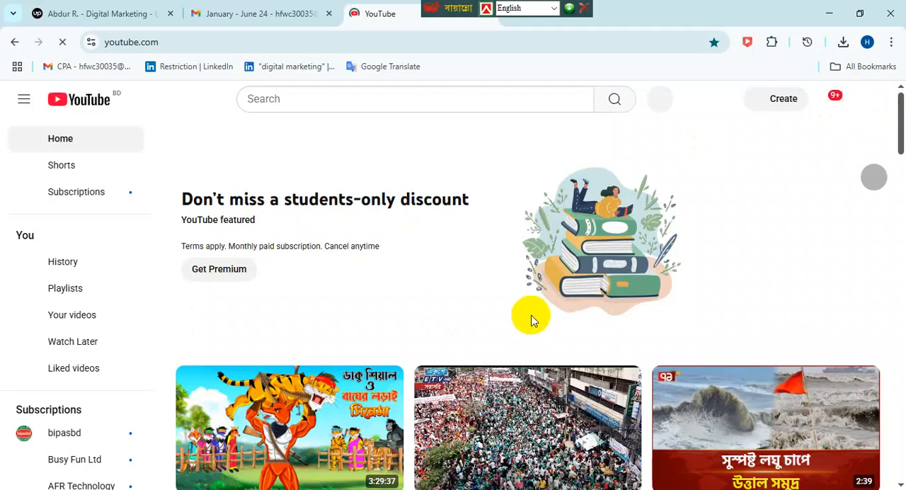
scroll(527, 317, "down", 2)
left_click(293, 97)
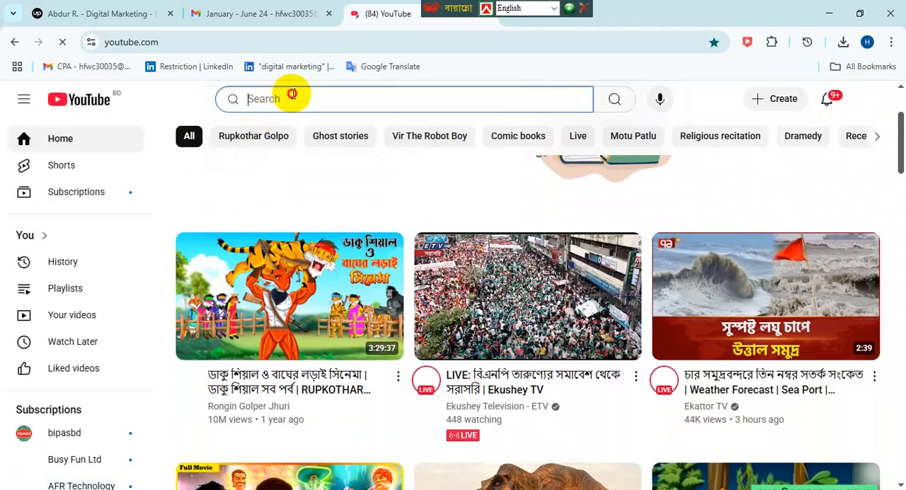
type("Data")
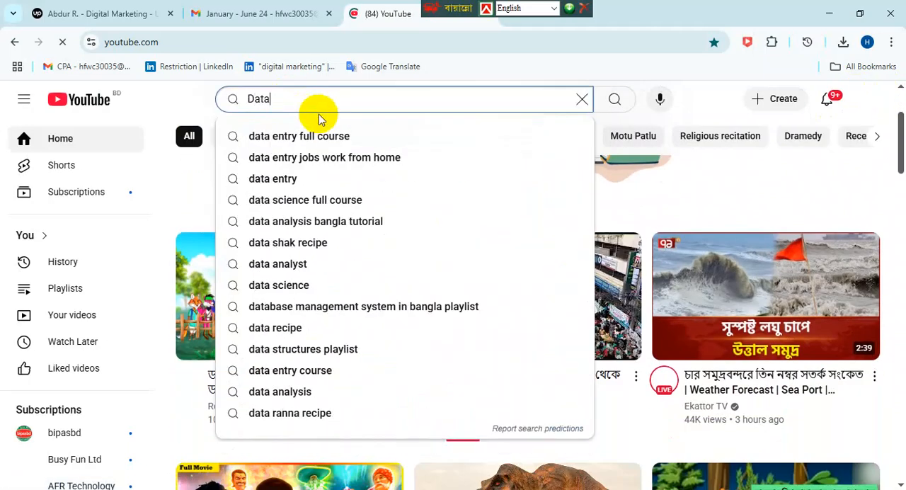
type(" Enrty")
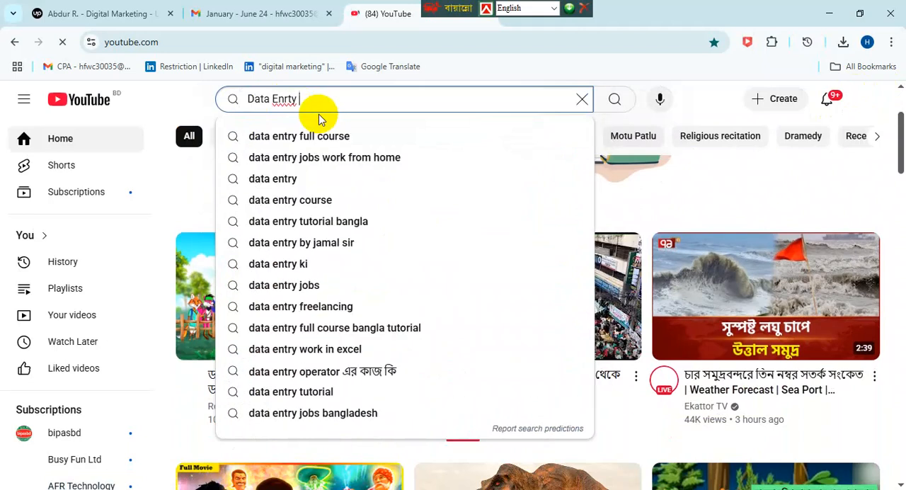
type(" Free")
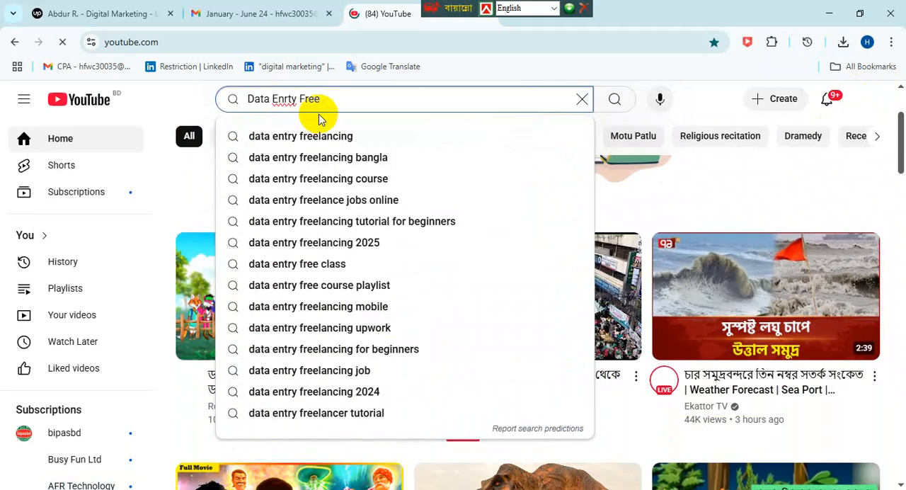
key("Return")
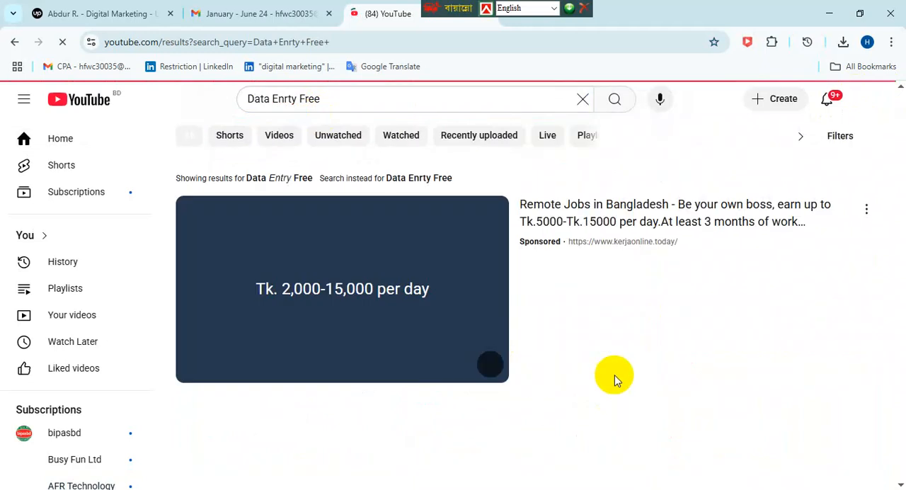
- Open the "New Automated Data Entry Software" short from the search results and copy its web address
scroll(607, 330, "down", 4)
scroll(632, 340, "down", 6)
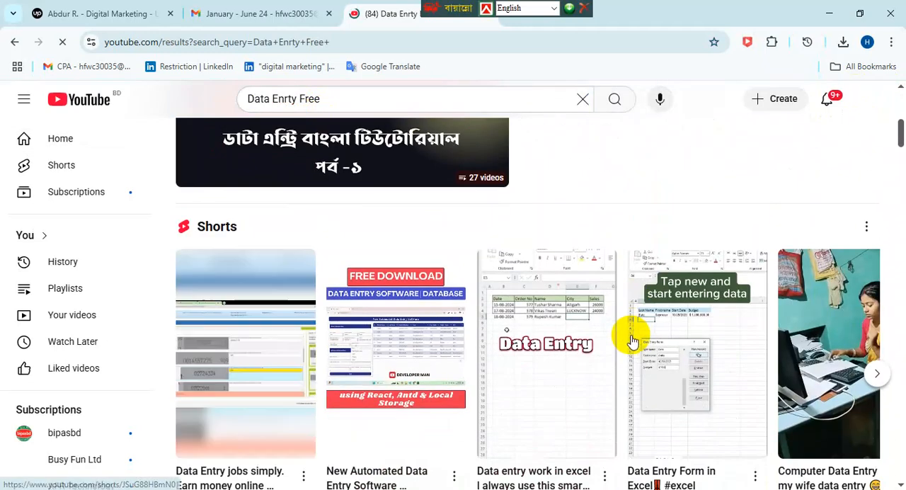
scroll(632, 342, "up", 1)
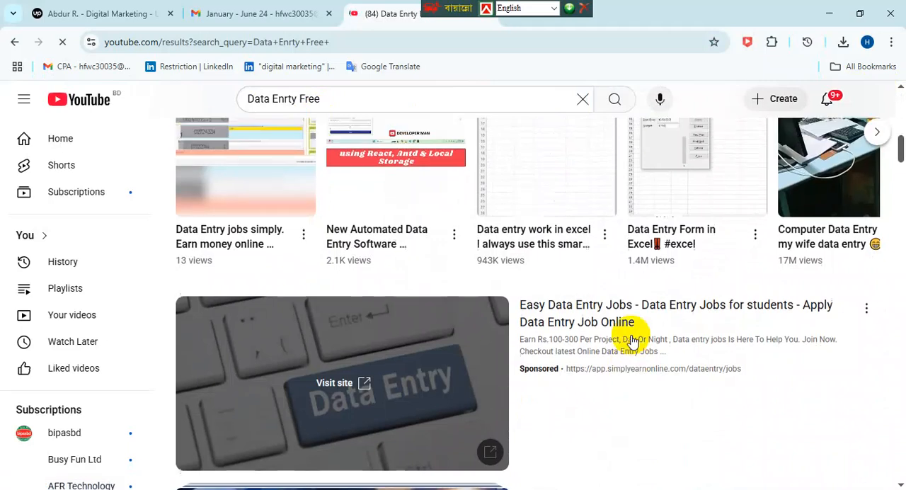
left_click(378, 211)
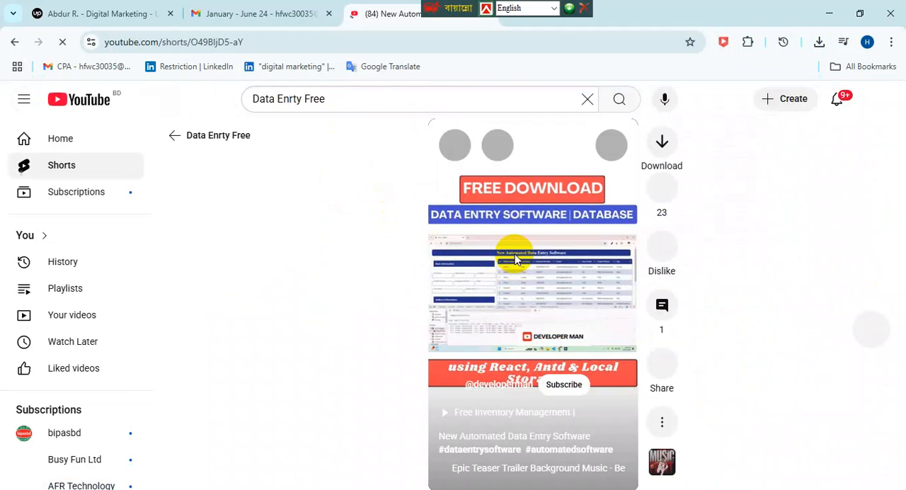
left_click(247, 43)
key("ctrl+c")
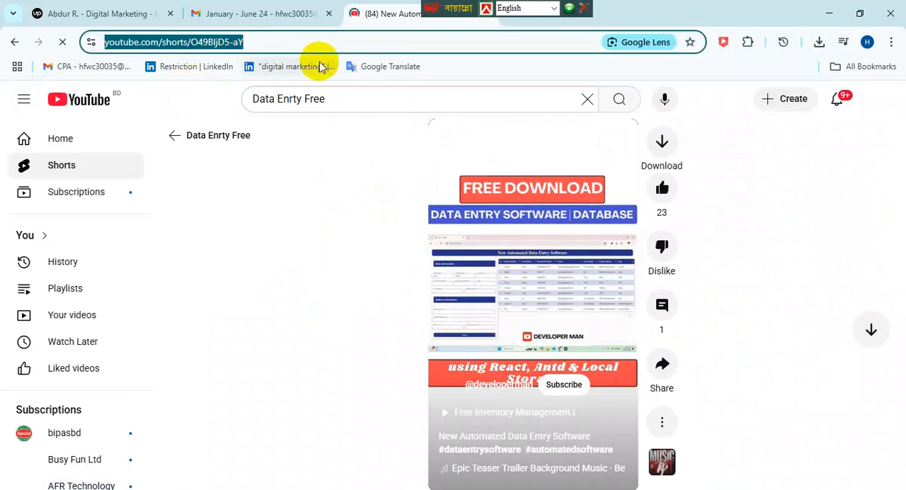
- Paste the copied YouTube link into Upwork's video introduction form, save it, and return to the home page to check profile completion
left_click(109, 14)
left_click(451, 245)
key("ctrl+v")
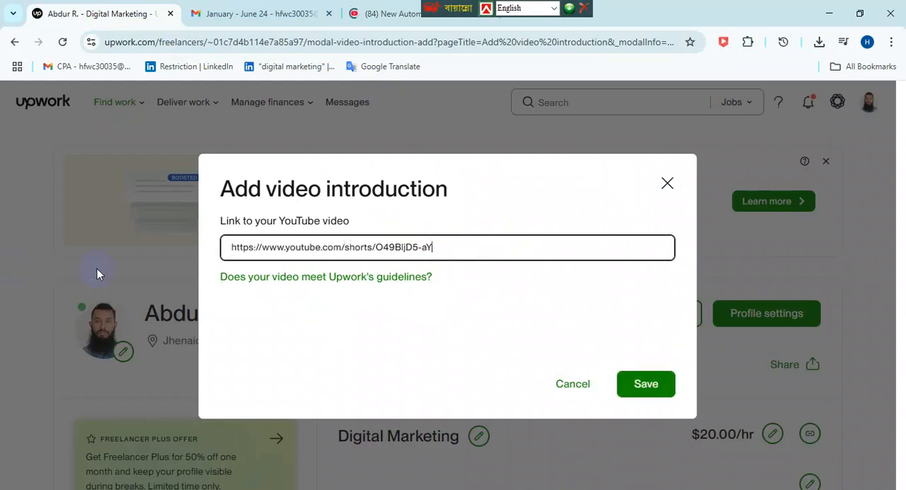
left_click(650, 382)
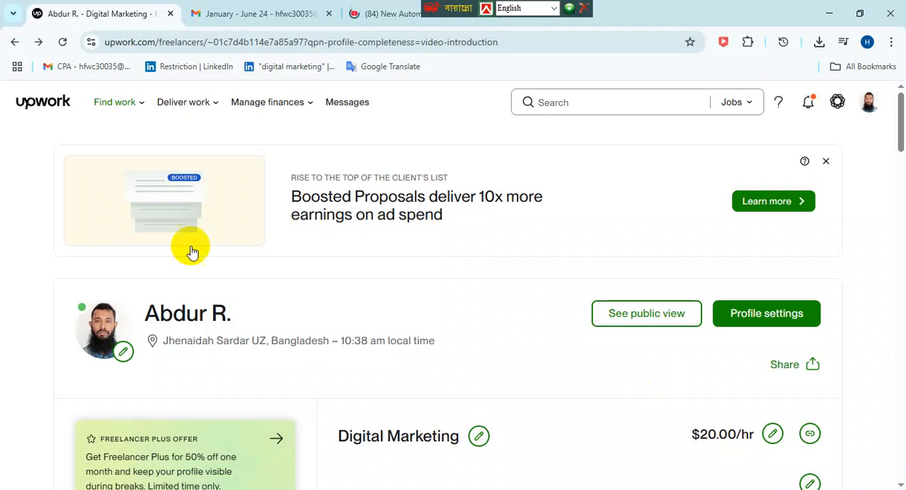
left_click(37, 101)
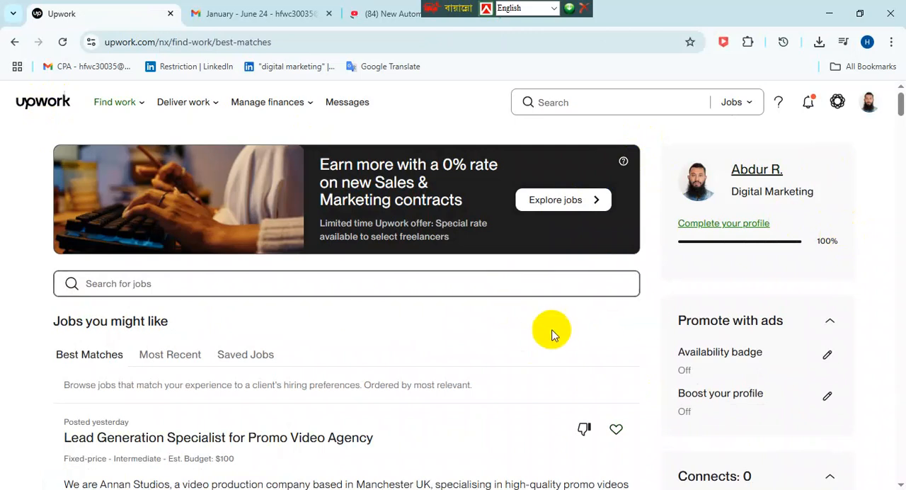
scroll(554, 330, "down", 2)
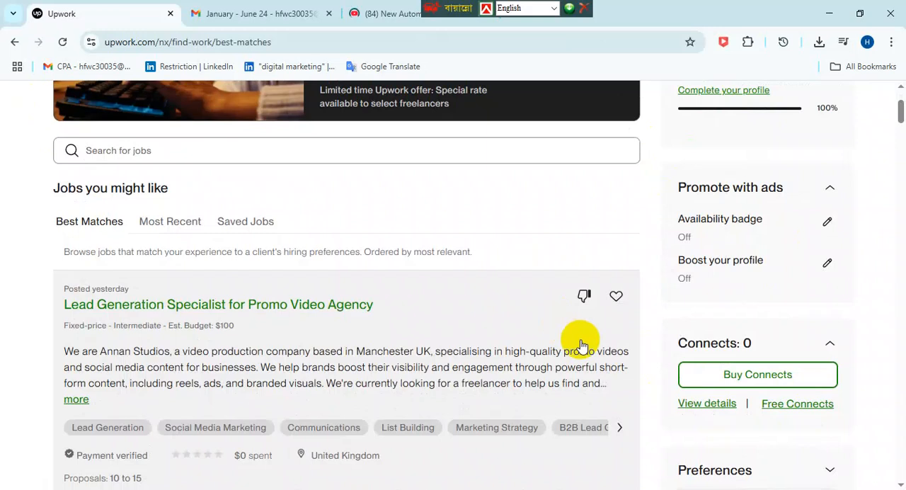